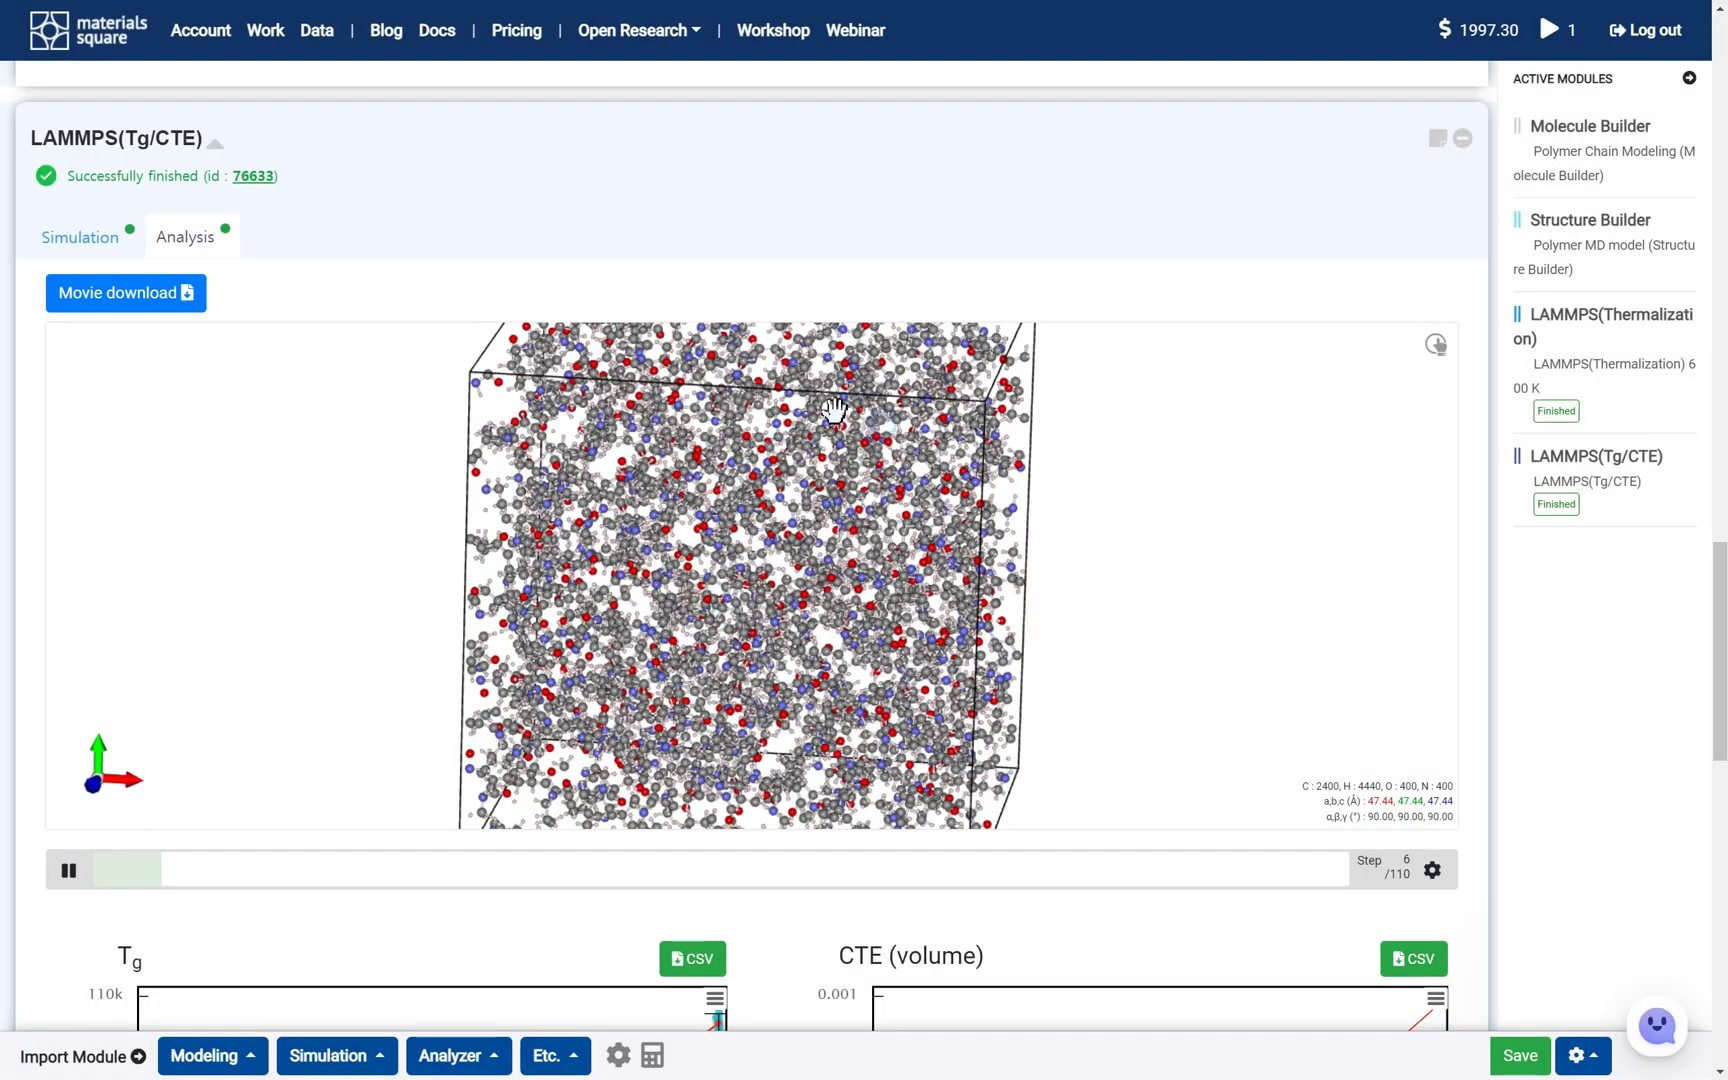
- Rotate the 3D model box and scroll through the Tg, CTE, Temperature and MSD charts
{"action": "left_click_drag", "start_coordinate": [834, 409], "coordinate": [995, 521]}
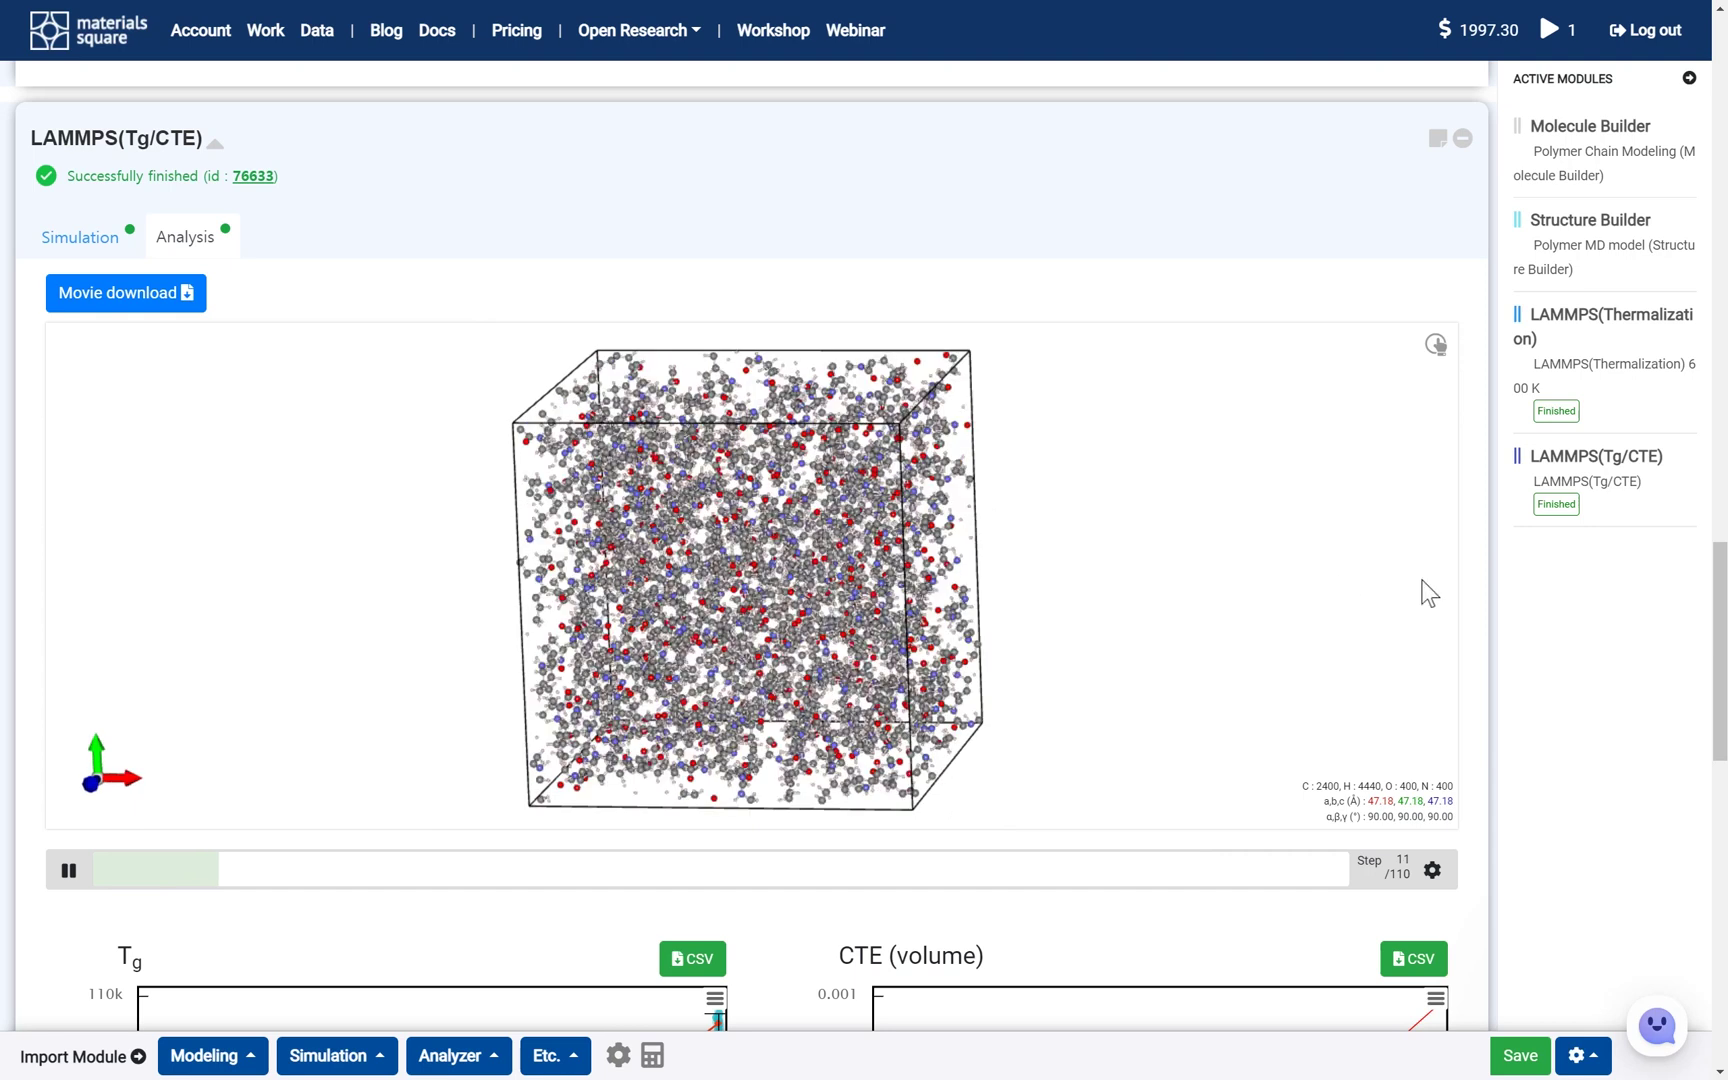
{"action": "scroll", "coordinate": [1519, 688], "scroll_direction": "down", "scroll_amount": 7}
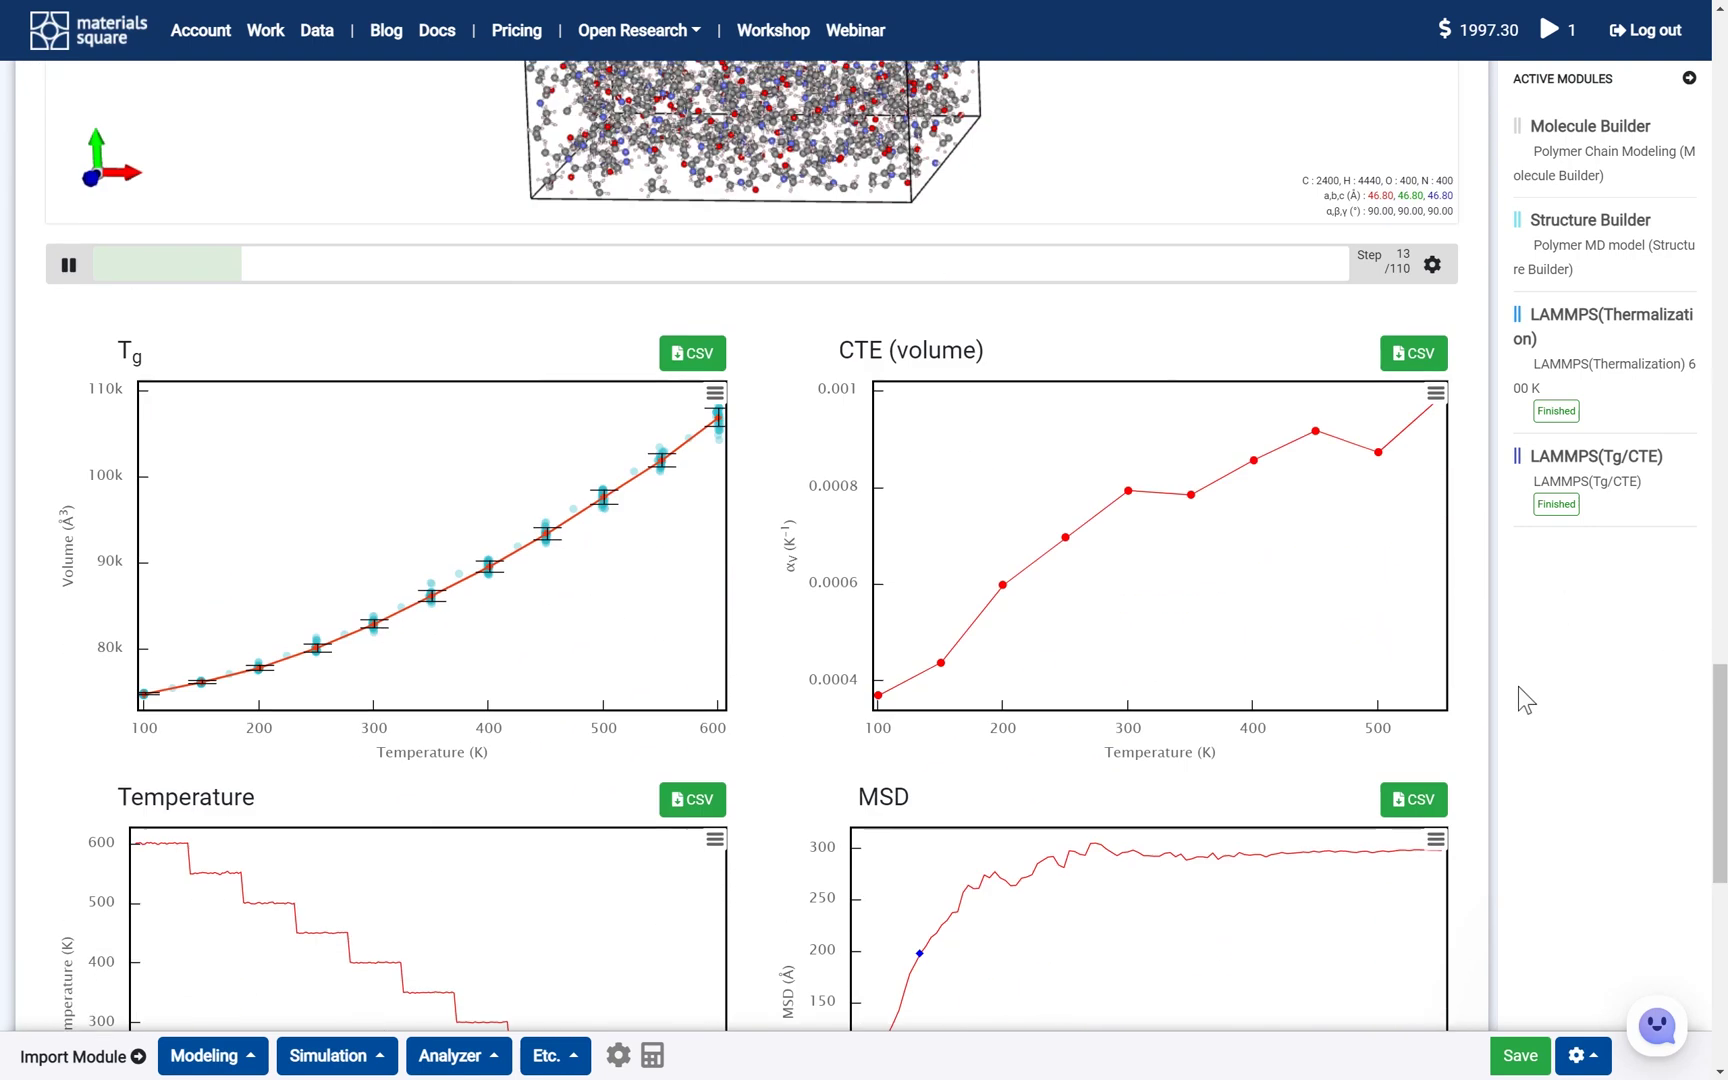
{"action": "scroll", "coordinate": [1517, 686], "scroll_direction": "down", "scroll_amount": 2}
{"action": "scroll", "coordinate": [1517, 686], "scroll_direction": "up", "scroll_amount": 8}
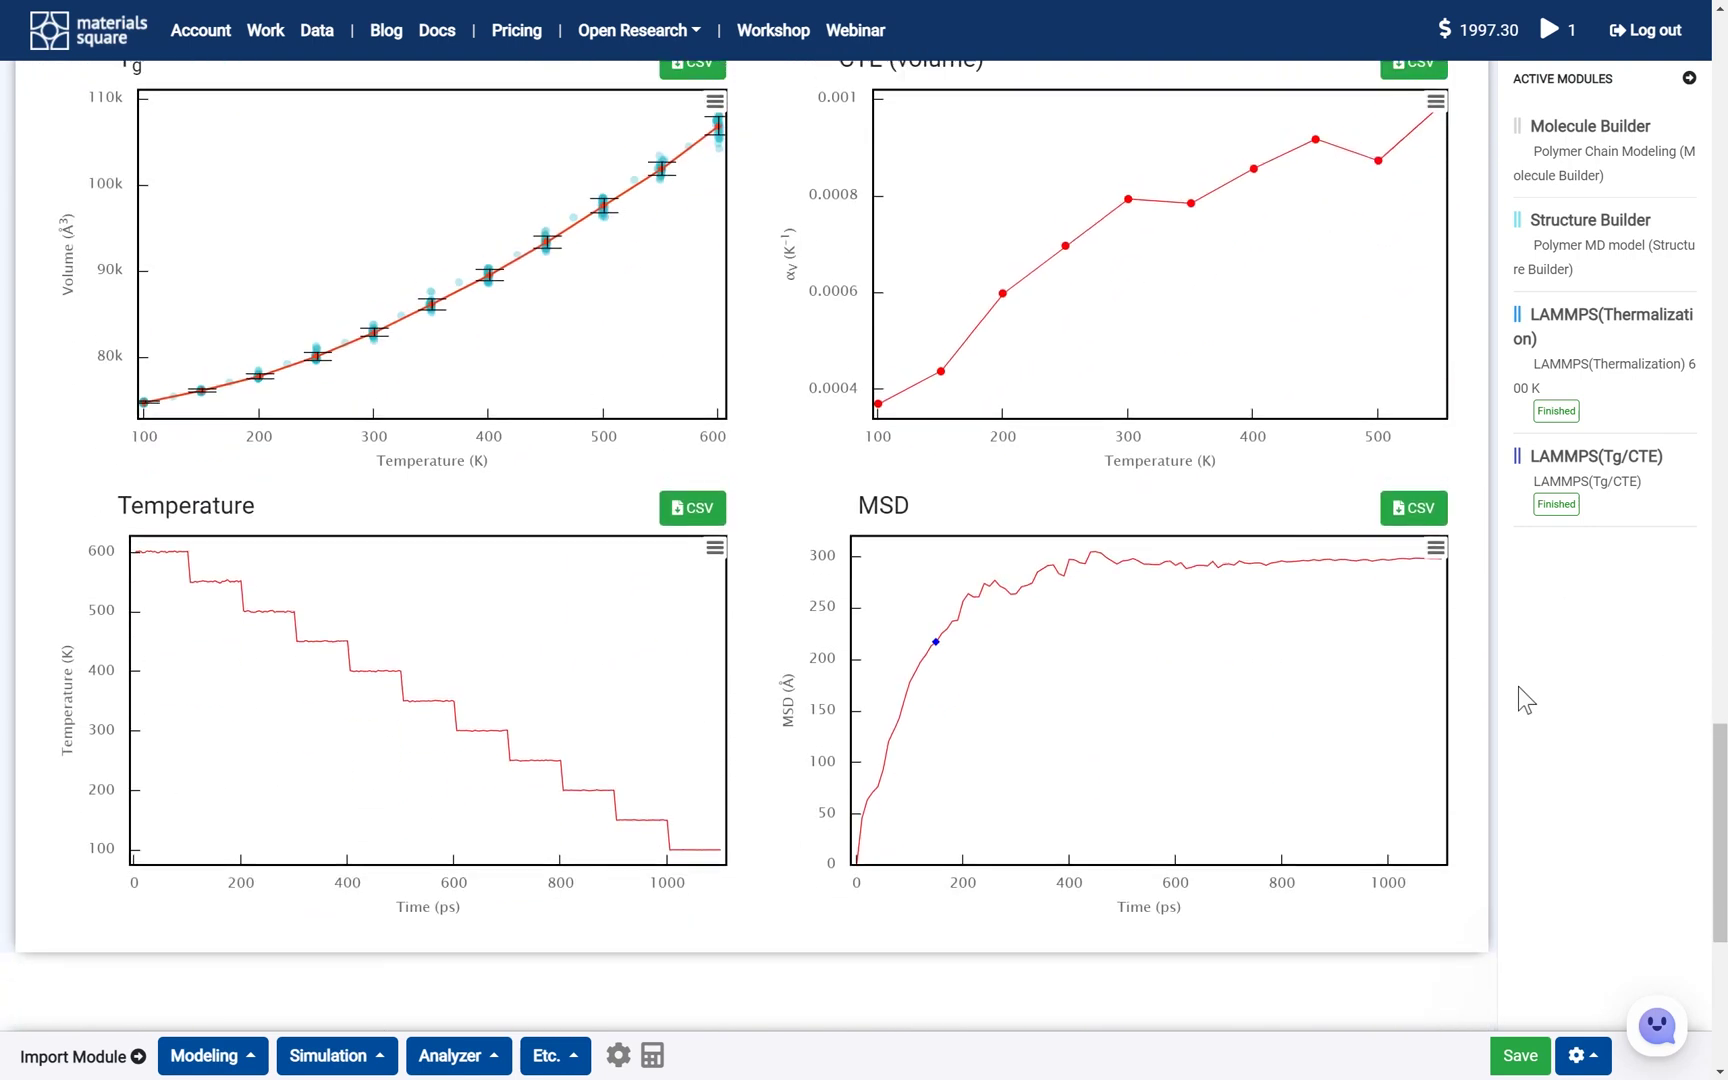
{"action": "scroll", "coordinate": [1519, 688], "scroll_direction": "up", "scroll_amount": 1}
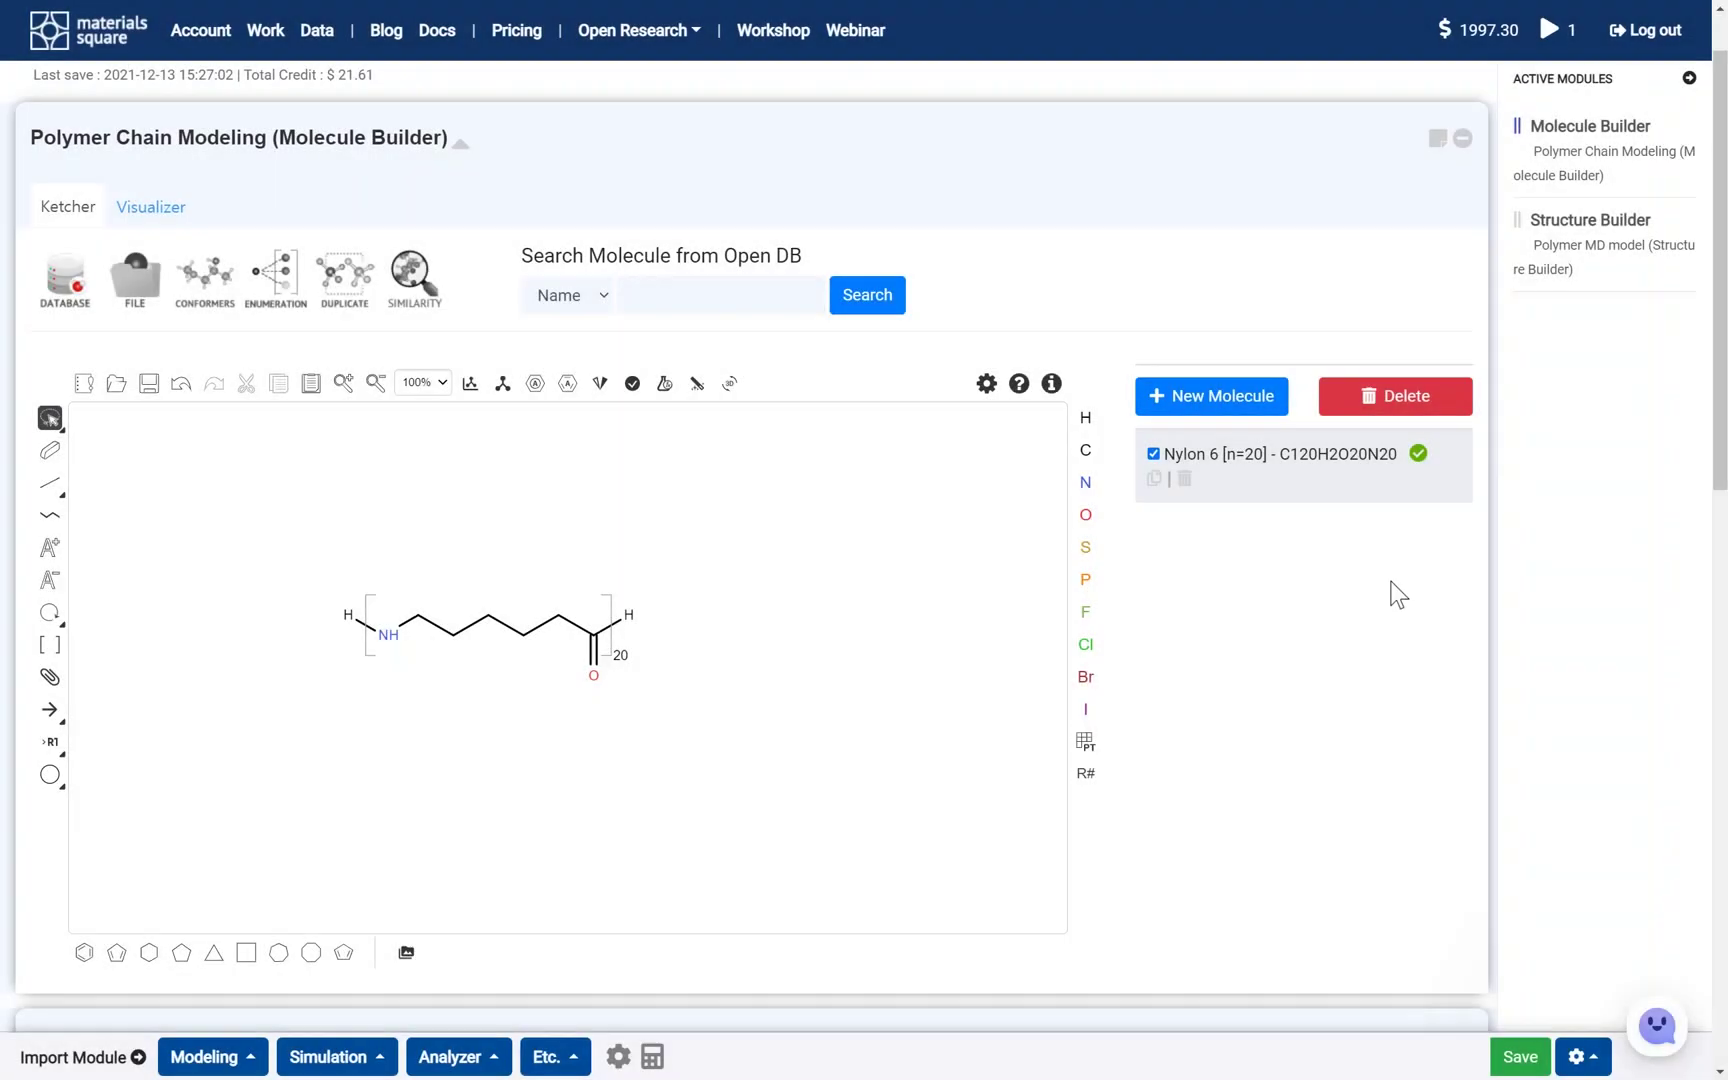
- Switch from Molecule Builder to Structure Builder to show the 100 Å cell packed with Nylon chains
{"action": "left_click", "coordinate": [1590, 160]}
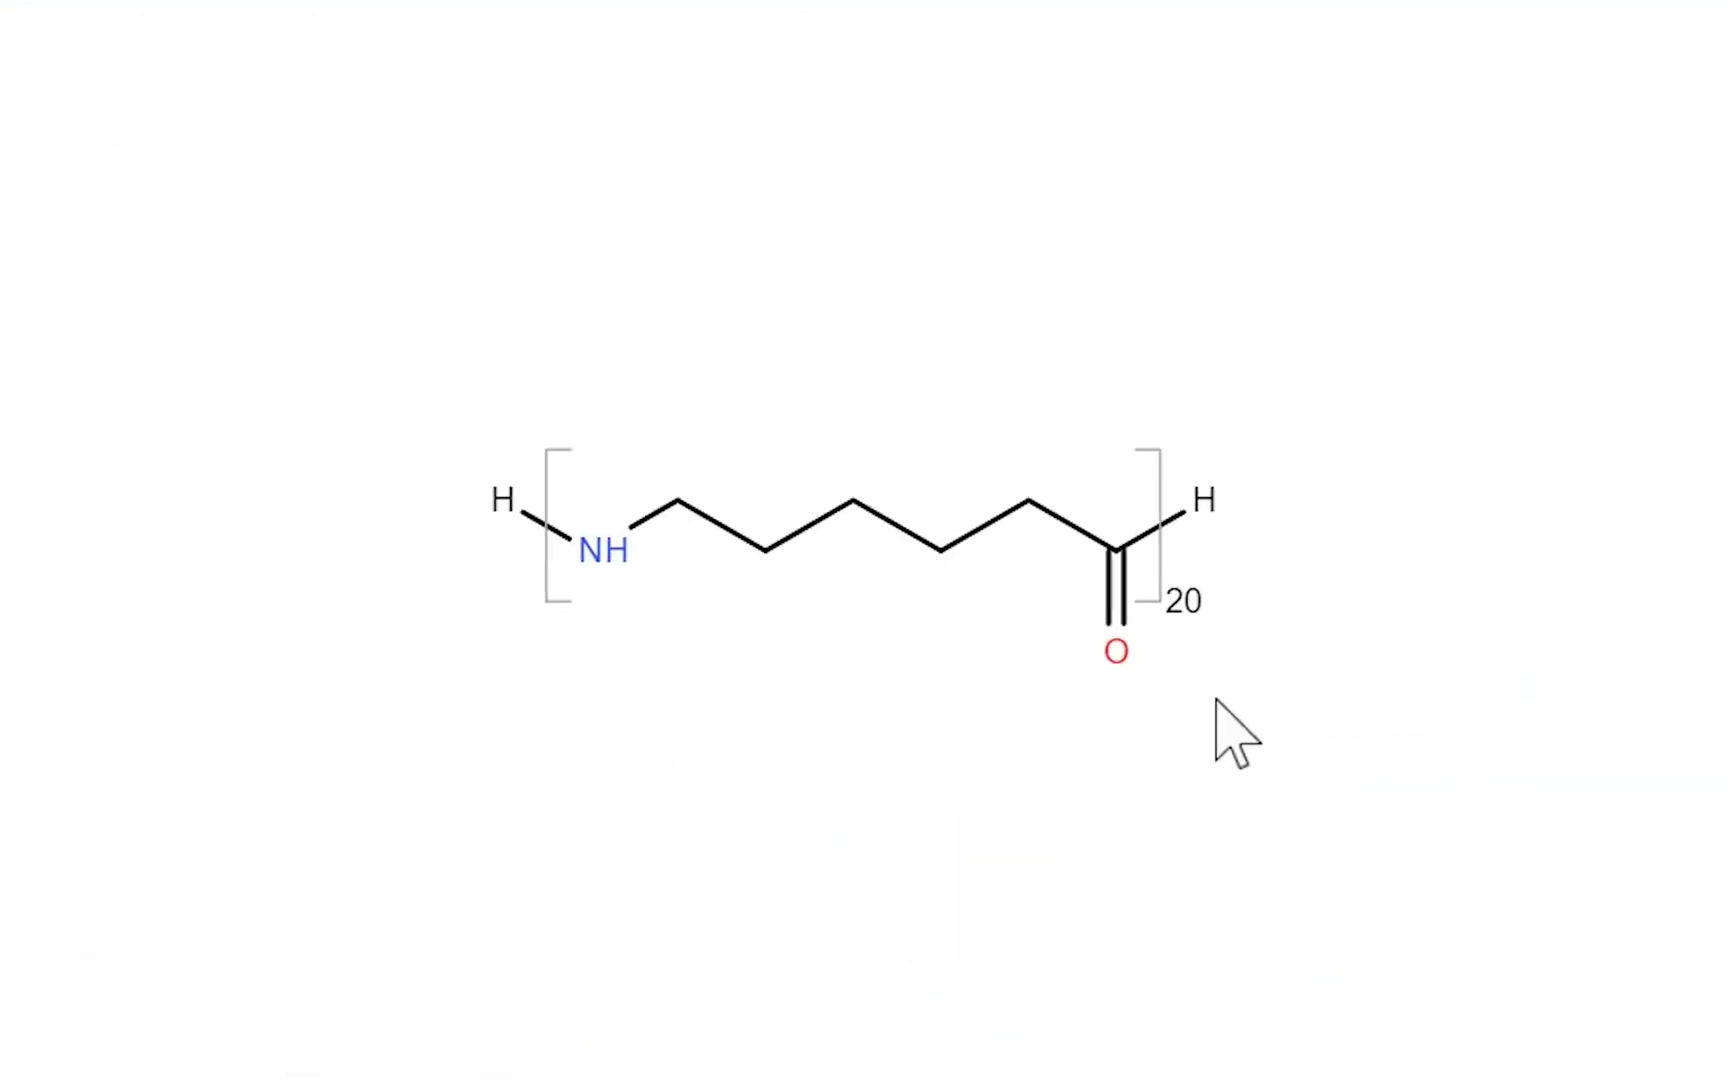
{"action": "left_click", "coordinate": [1490, 683]}
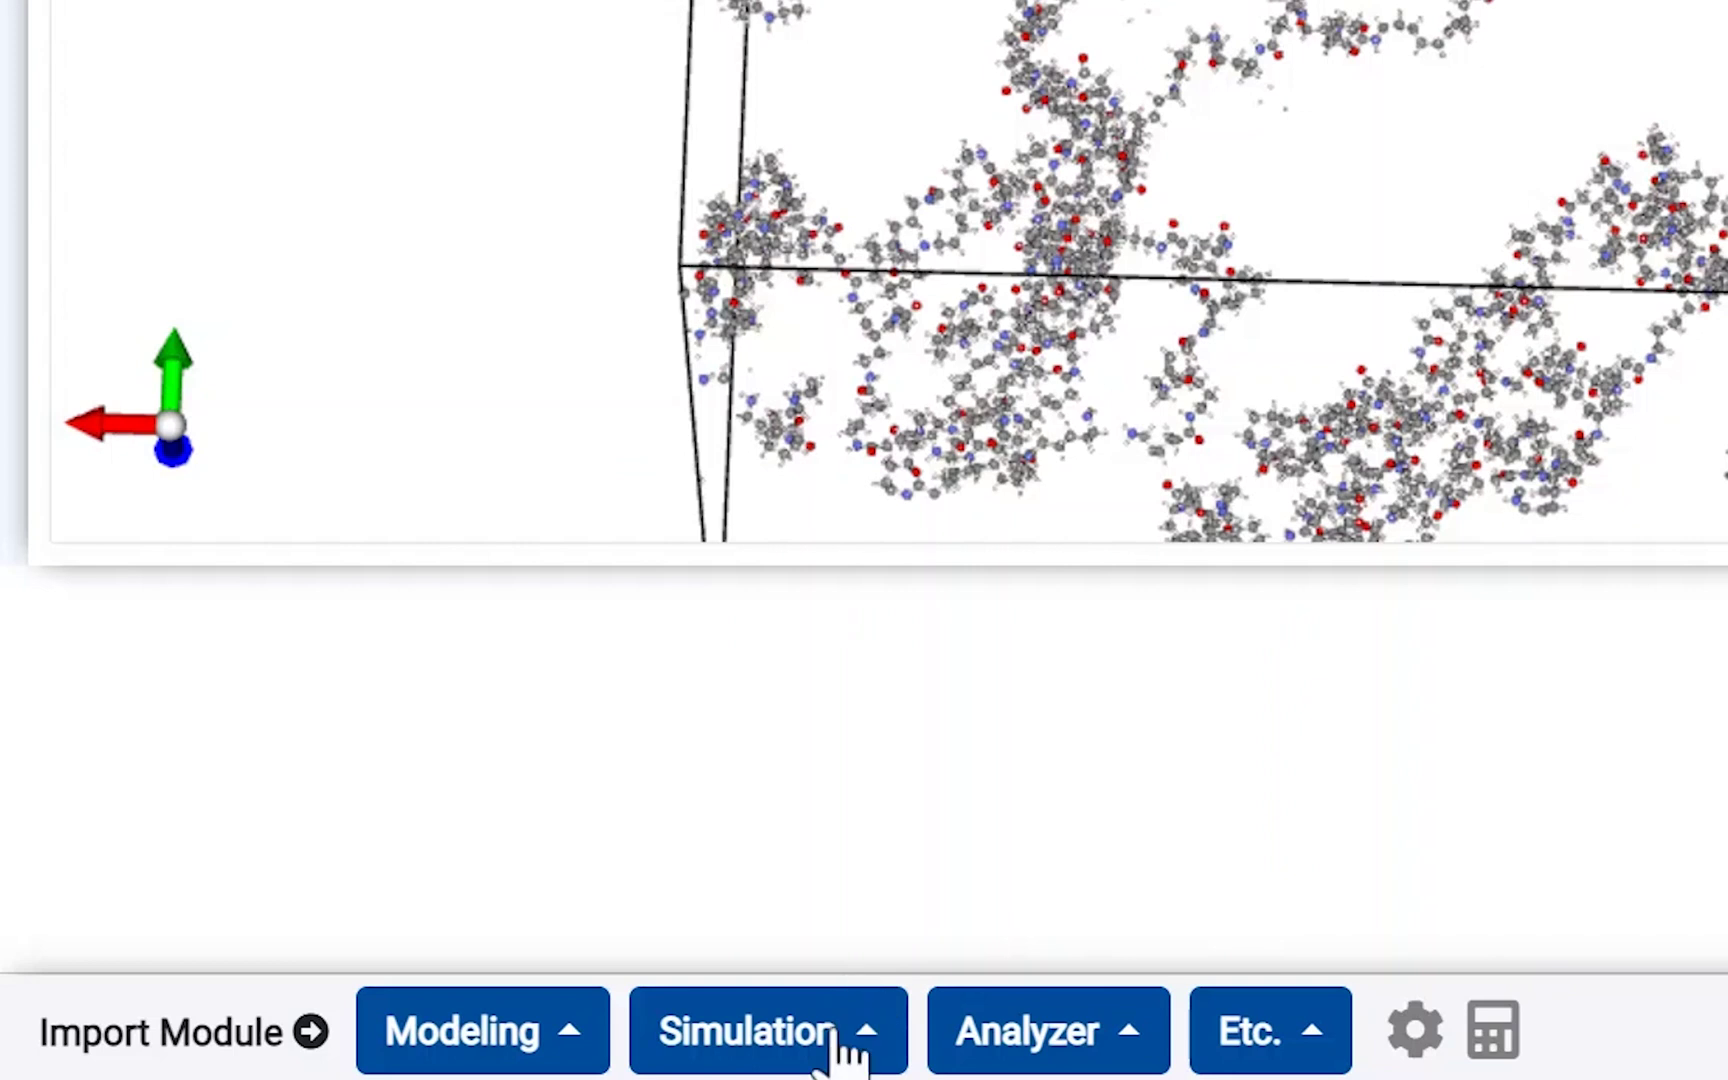
- Add a ChemLAMMPS Thermalization module connected to the Structure Builder, with the Dreiding potential loaded
{"action": "left_click", "coordinate": [843, 1050]}
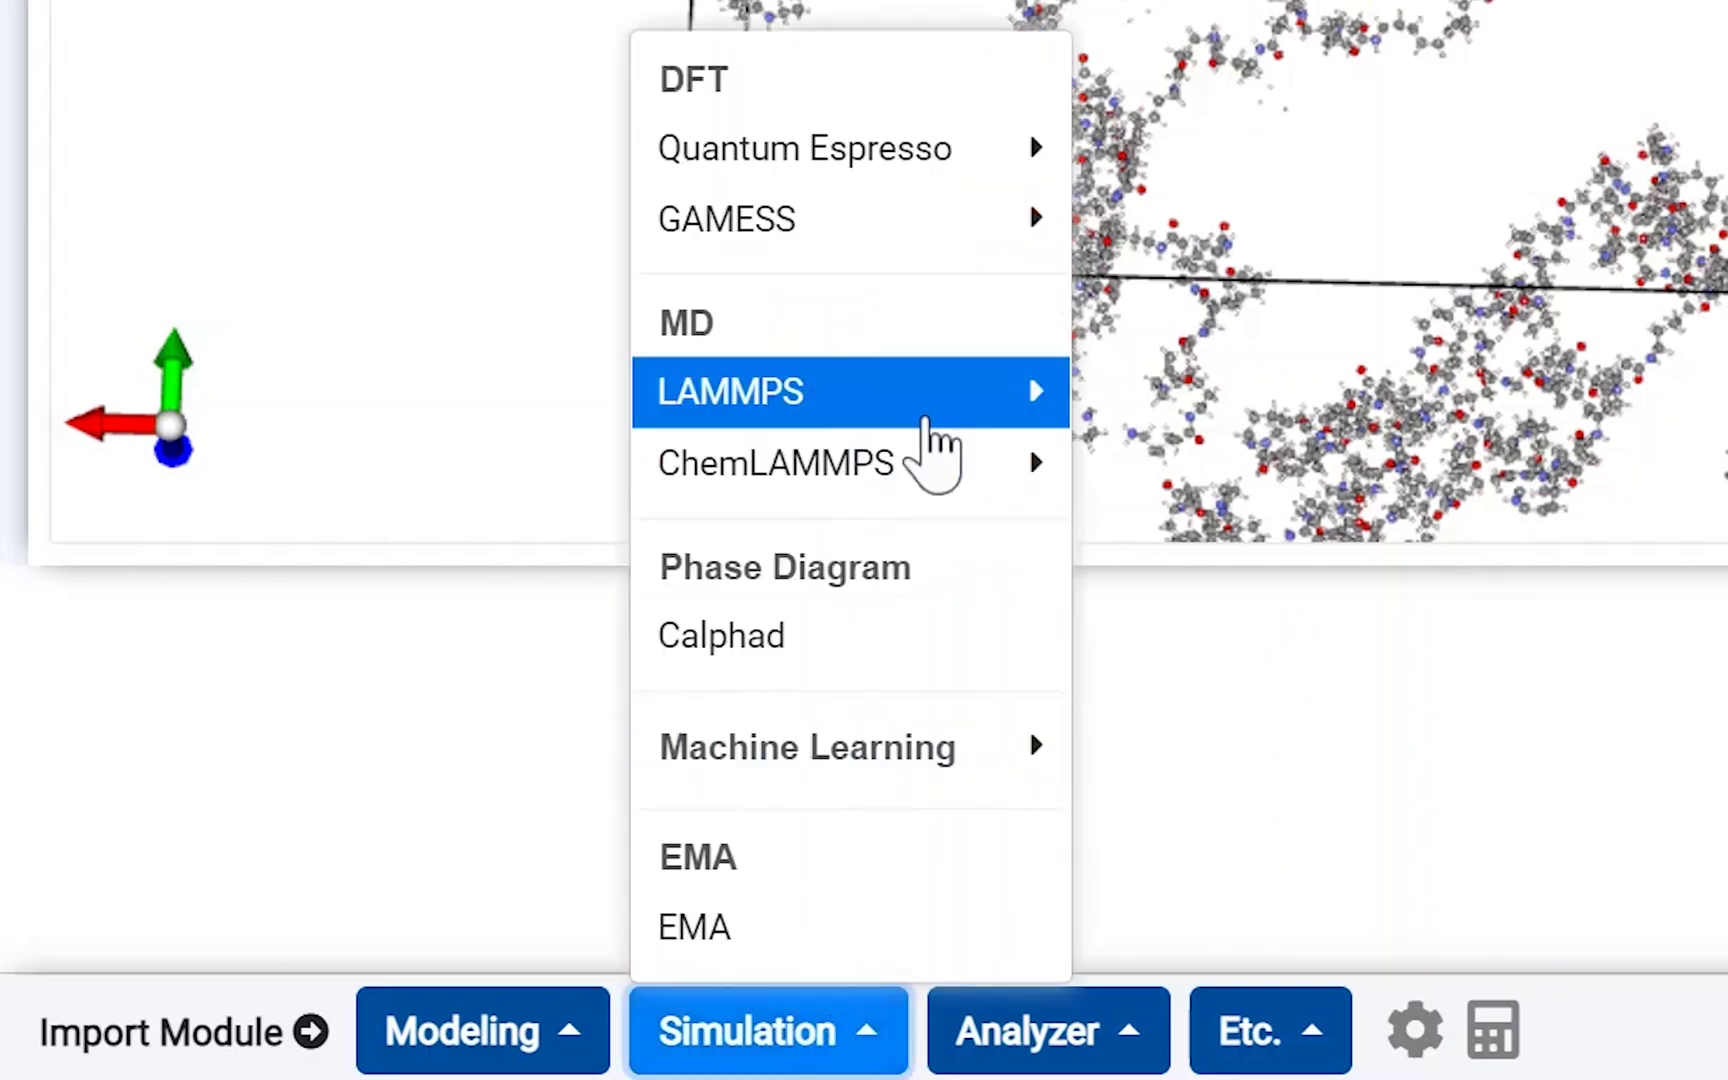
{"action": "left_click", "coordinate": [937, 468]}
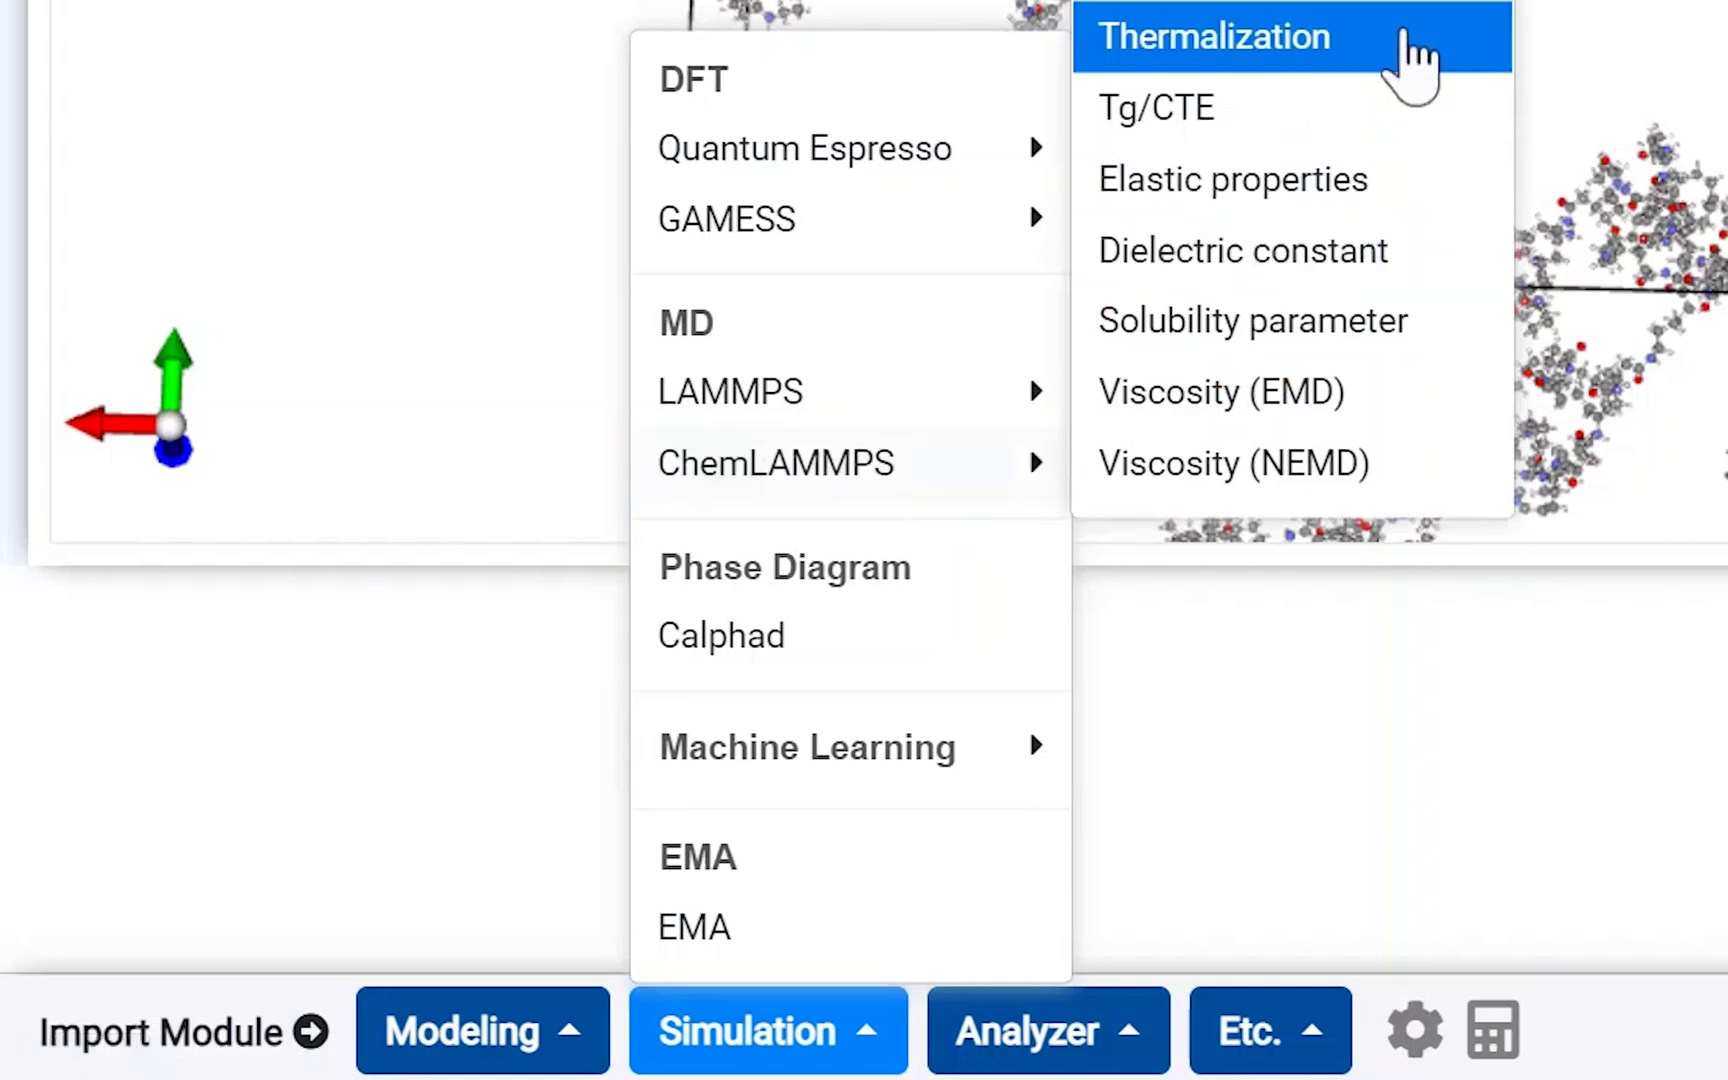
{"action": "left_click", "coordinate": [1408, 45]}
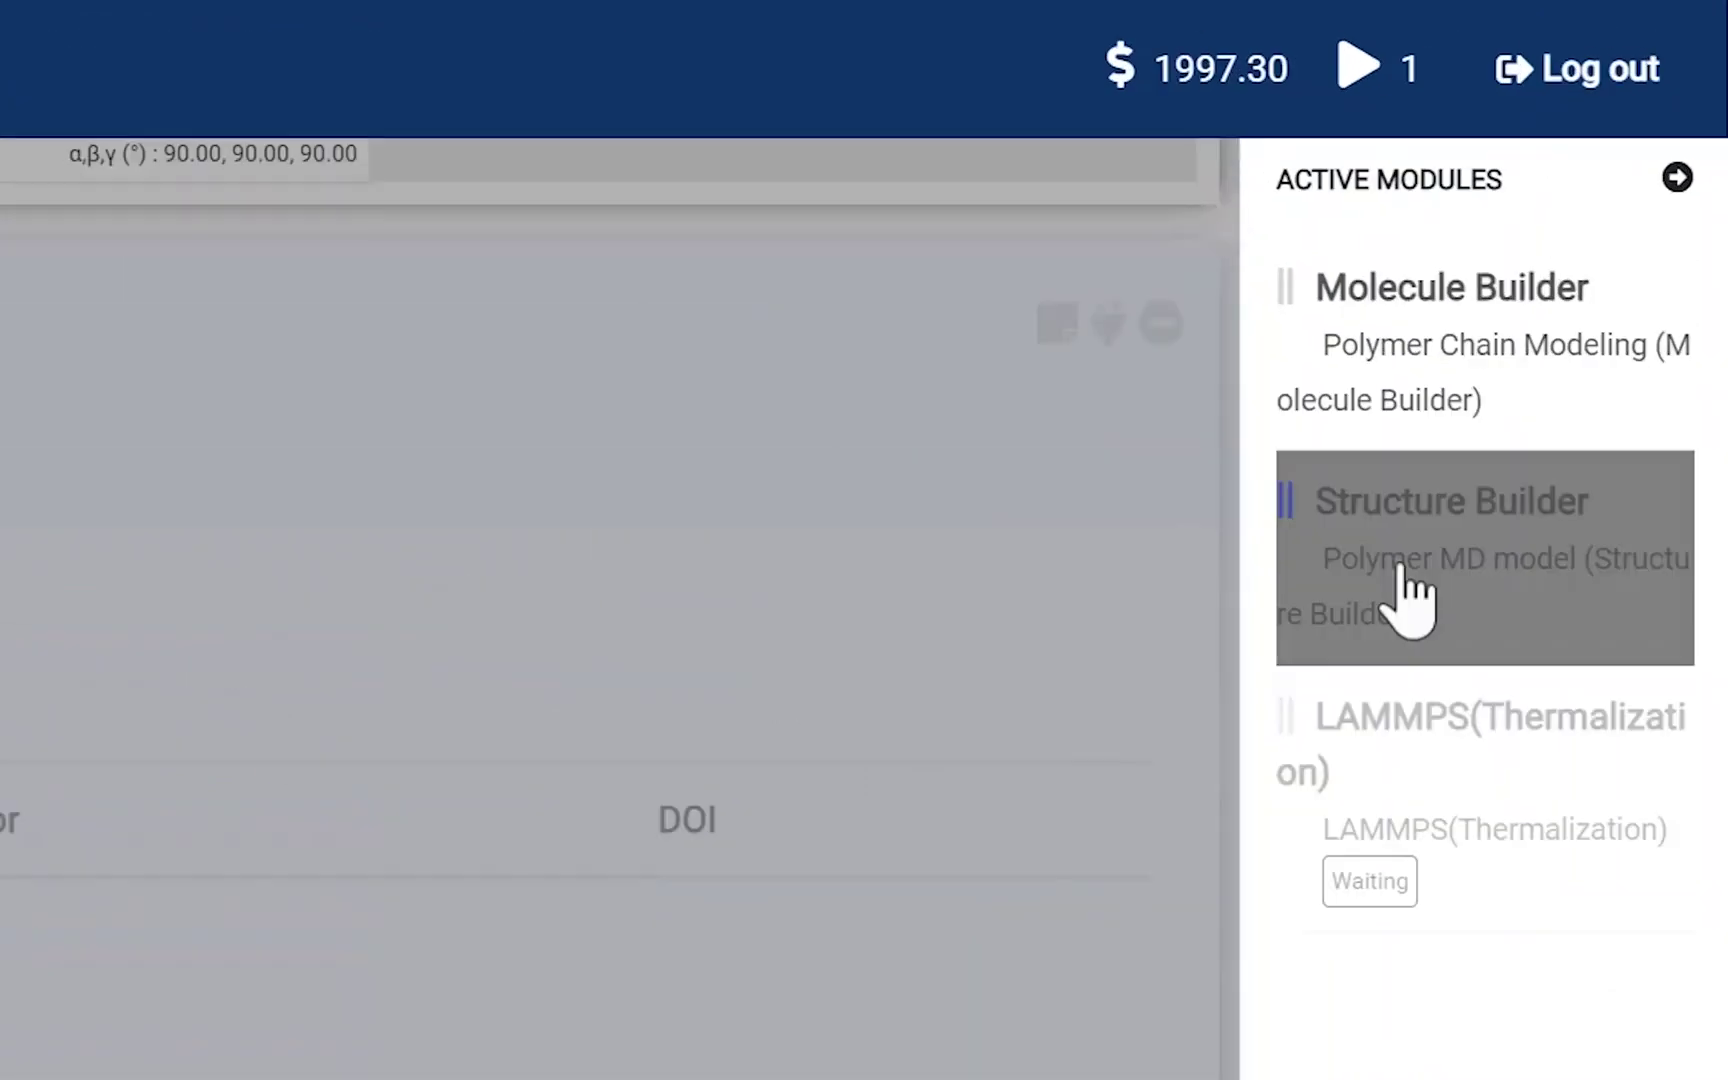
{"action": "left_click", "coordinate": [1568, 250]}
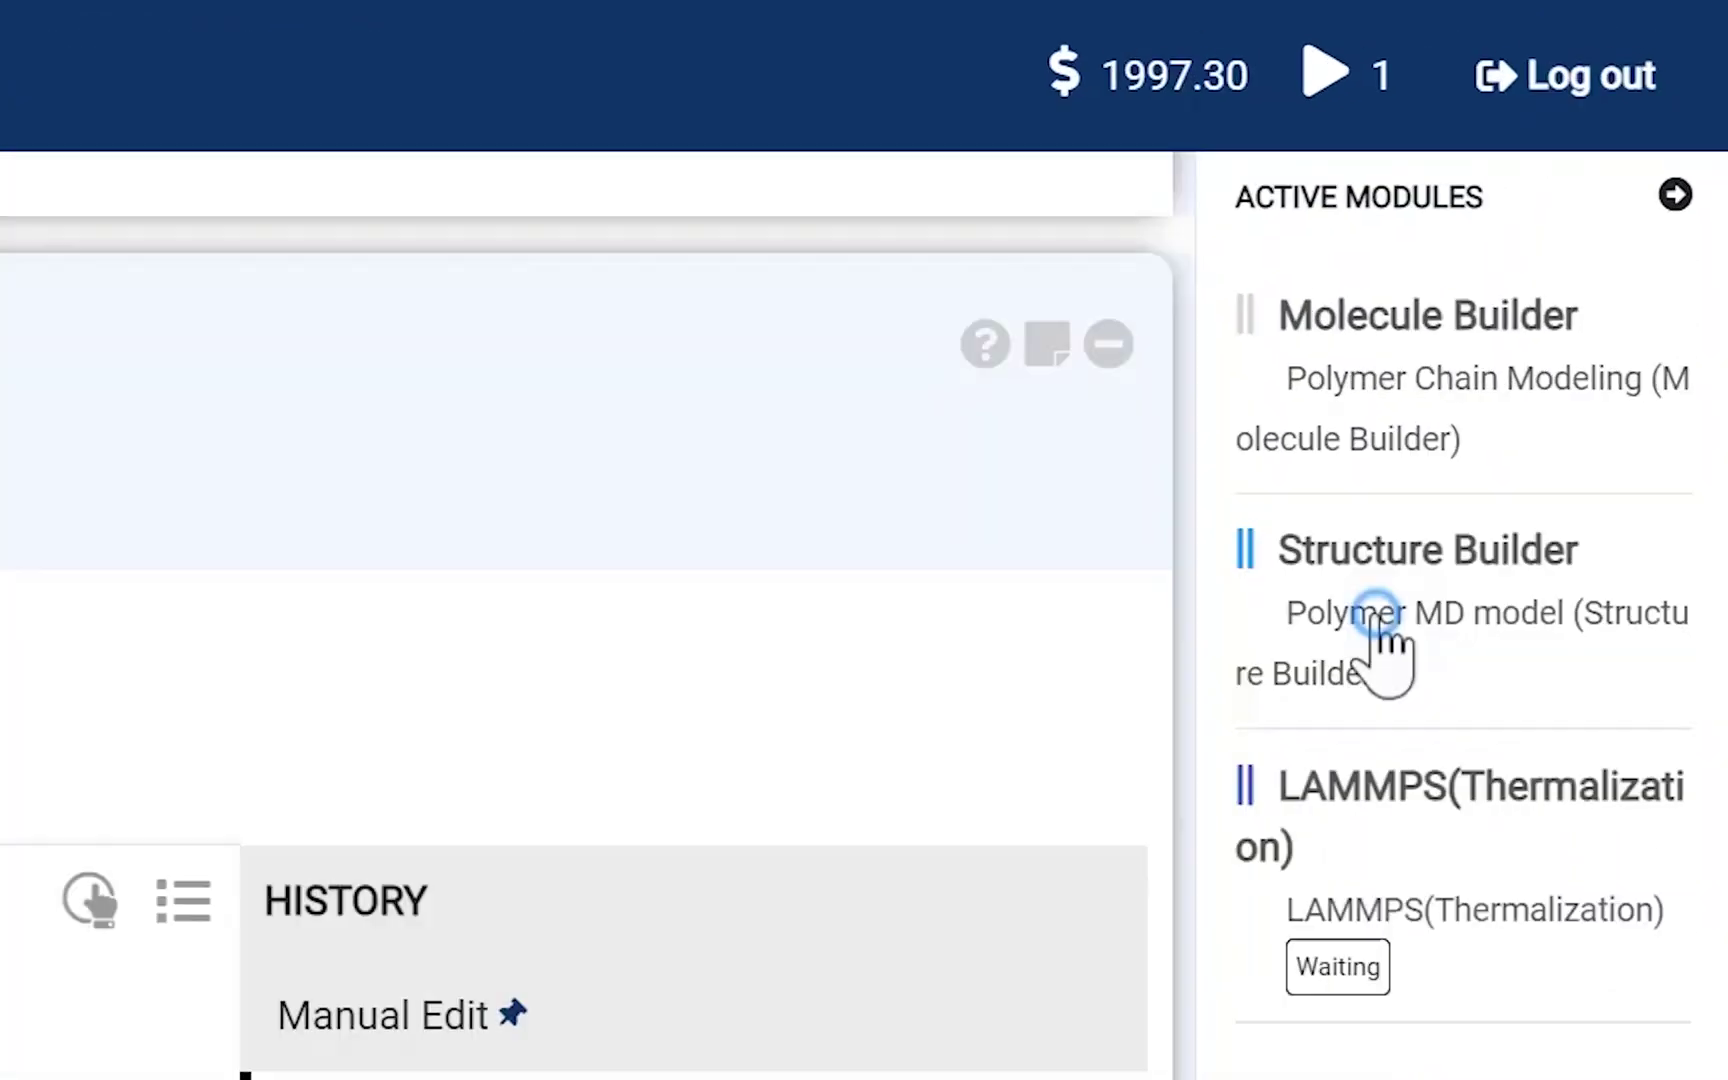
{"action": "scroll", "coordinate": [1385, 655], "scroll_direction": "down", "scroll_amount": 5}
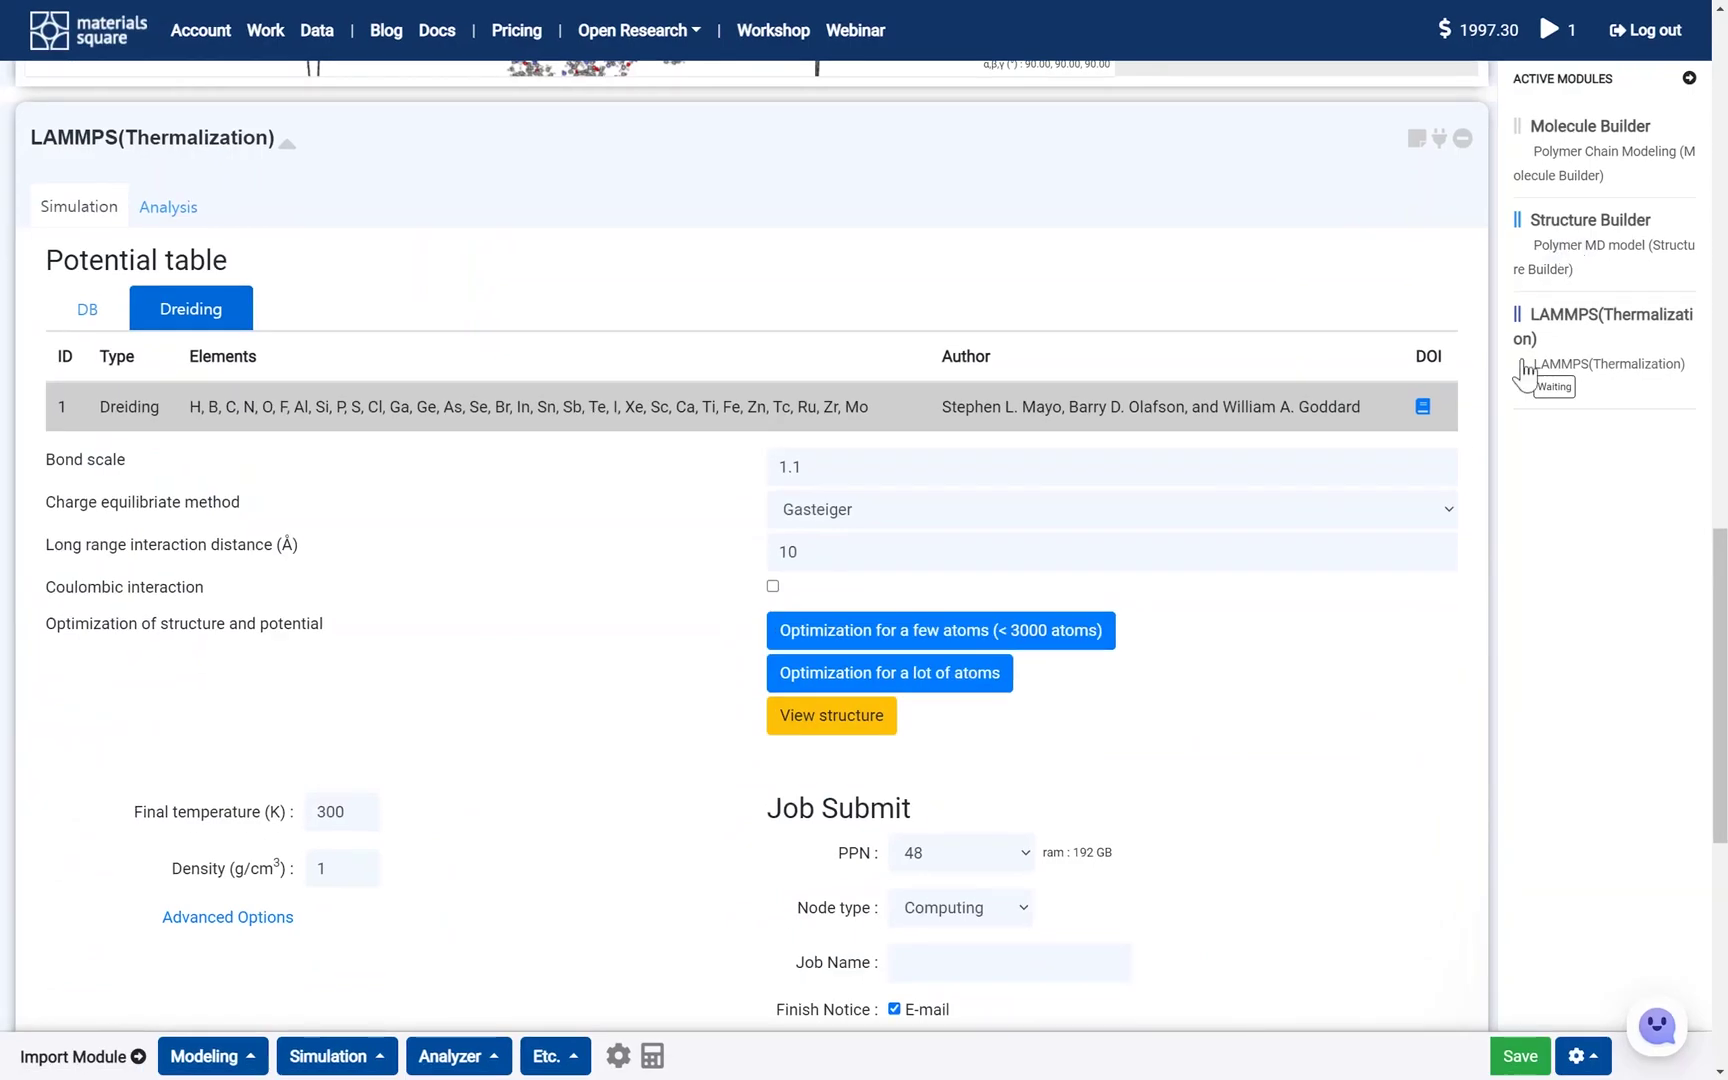
- Enable Coulombic interaction and submit the Dreiding optimization for a large atom count
{"action": "left_click", "coordinate": [1084, 644]}
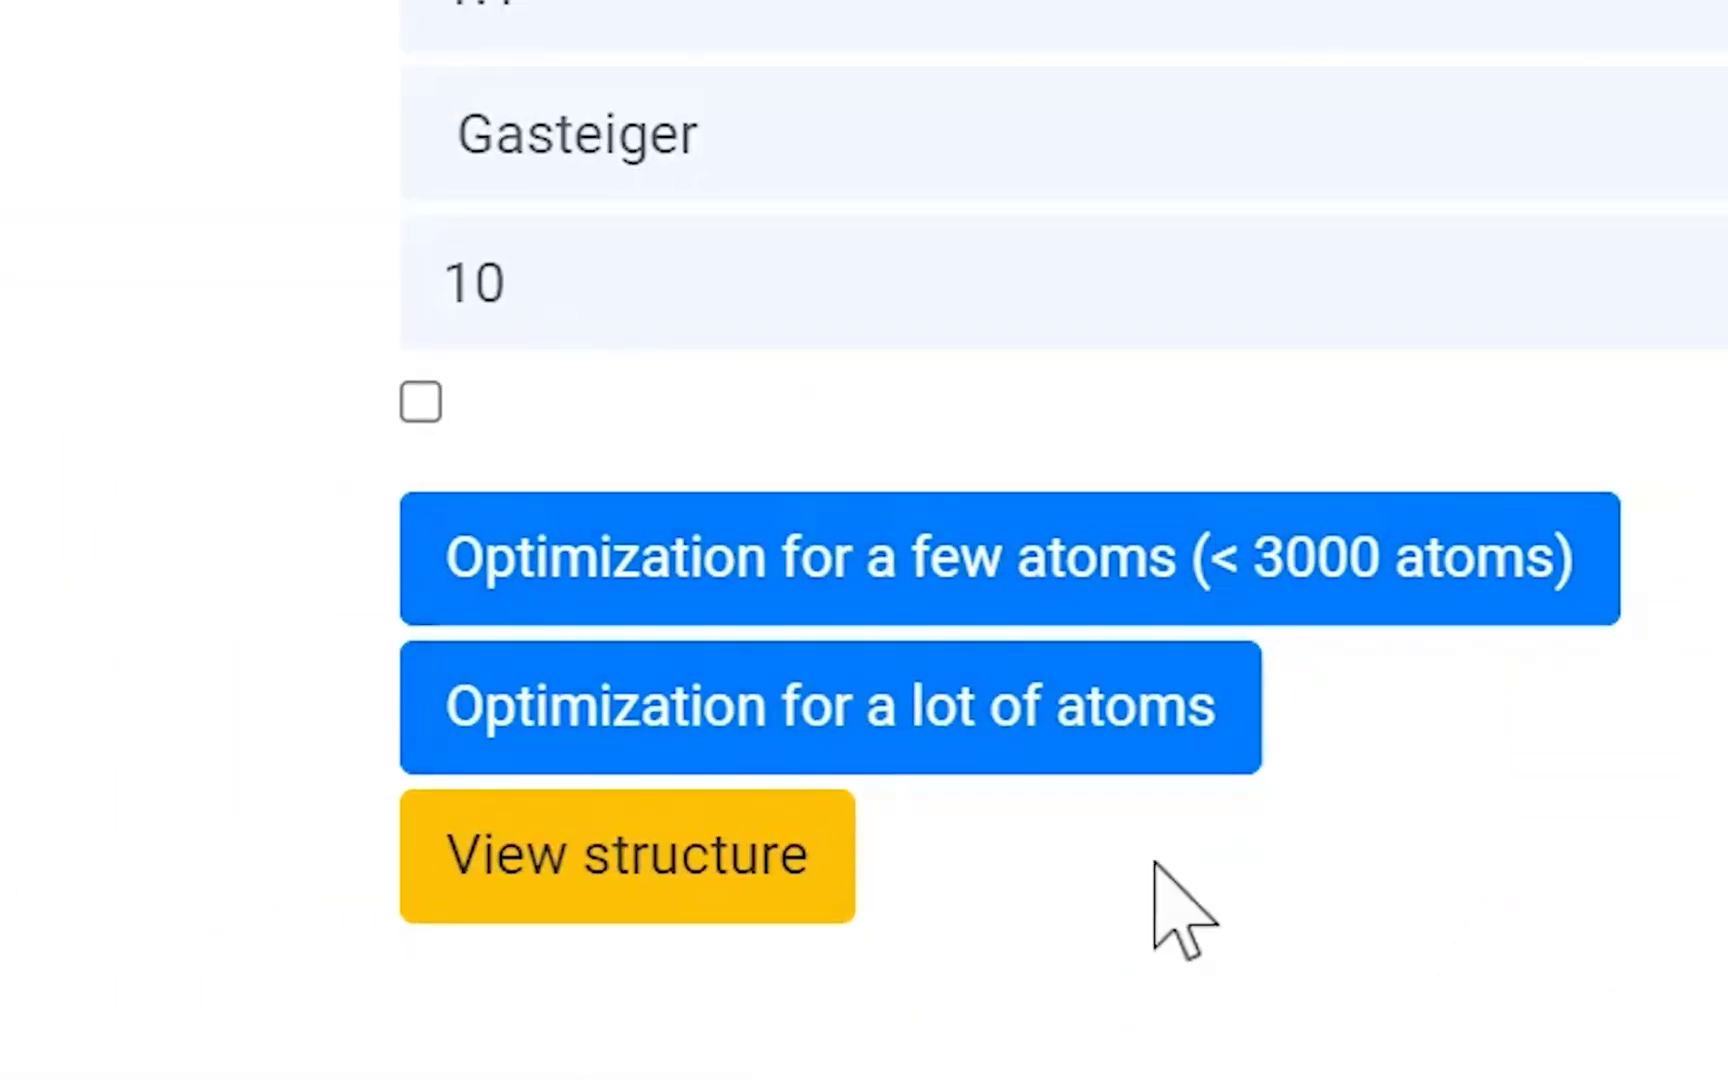
{"action": "left_click", "coordinate": [422, 401]}
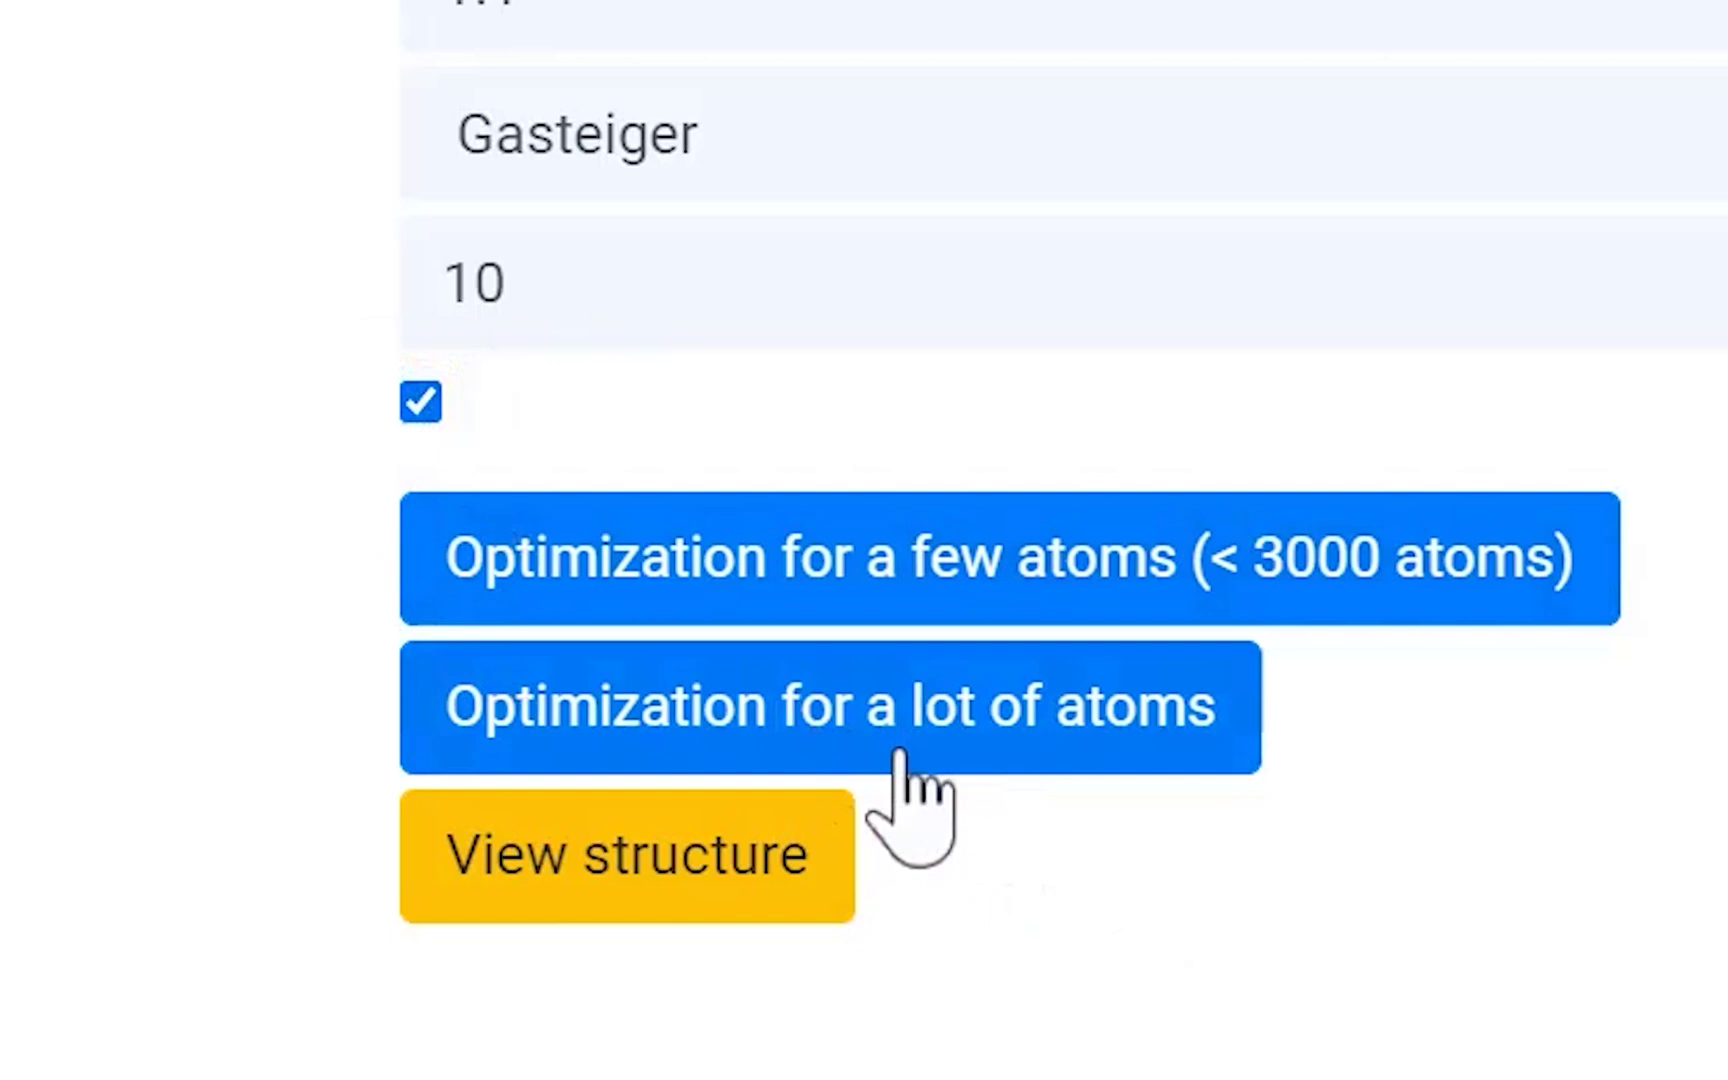
{"action": "left_click", "coordinate": [905, 762]}
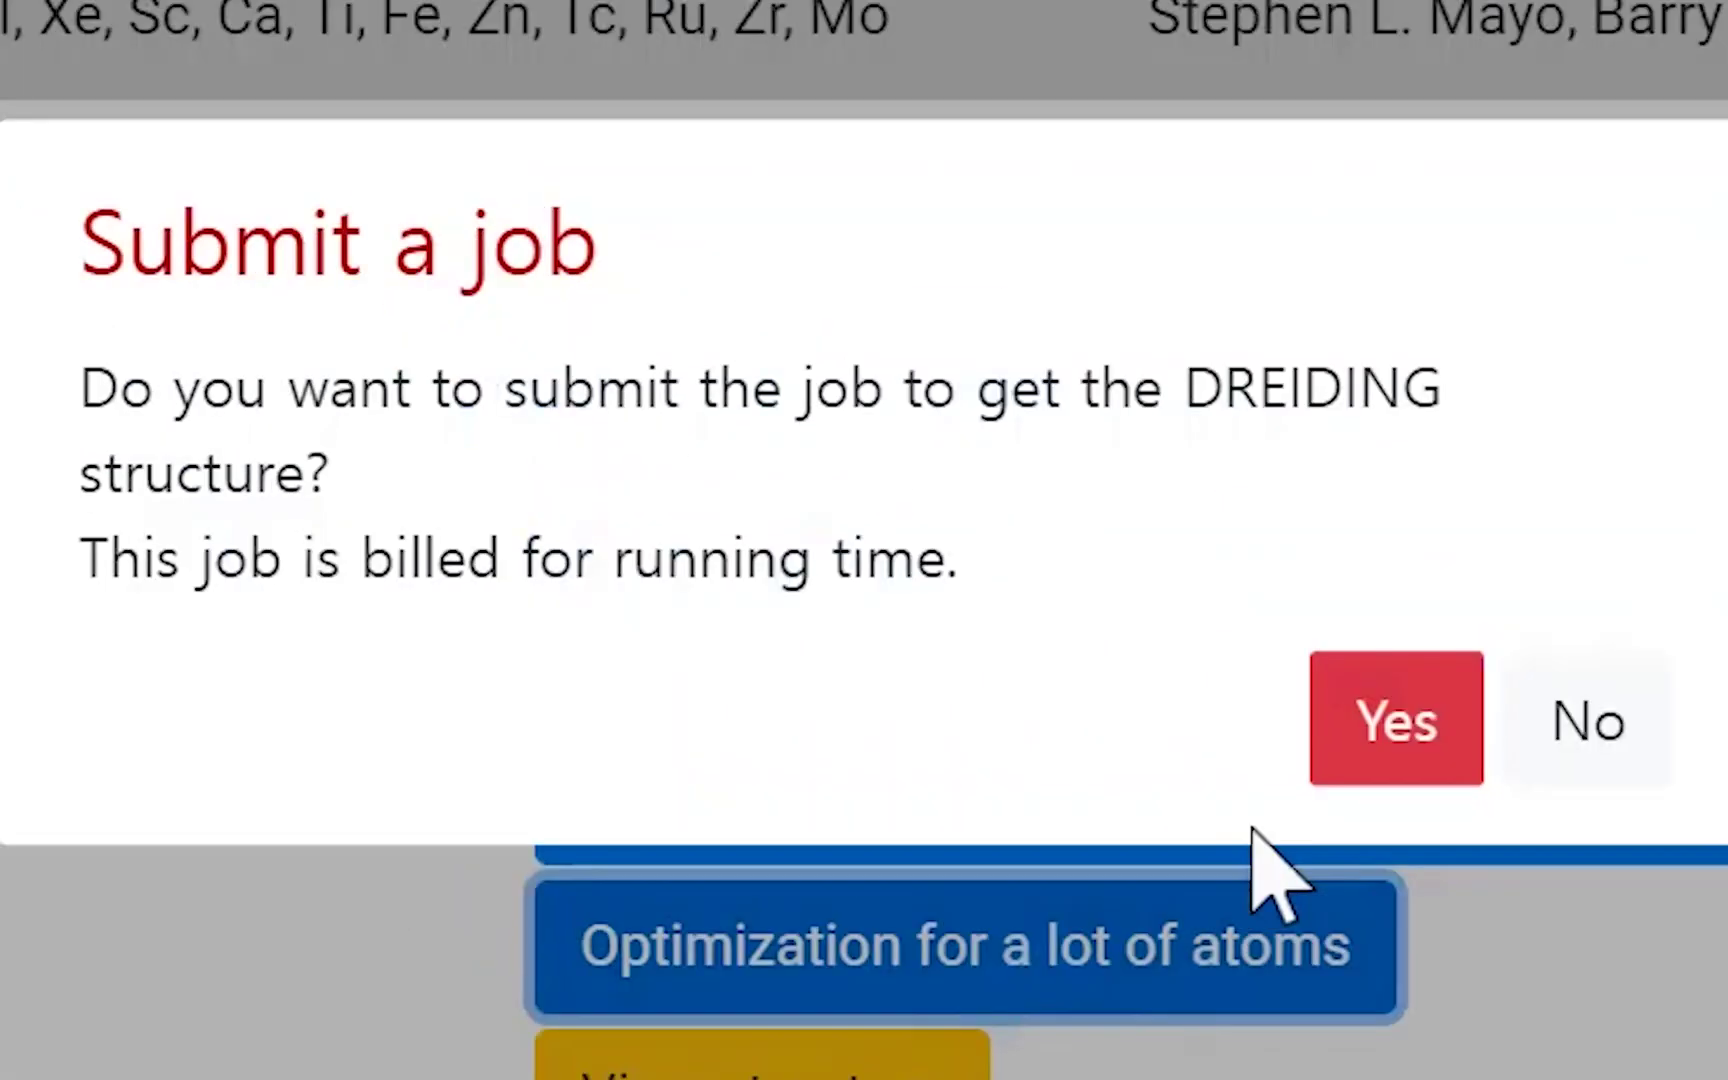
{"action": "left_click", "coordinate": [1195, 506]}
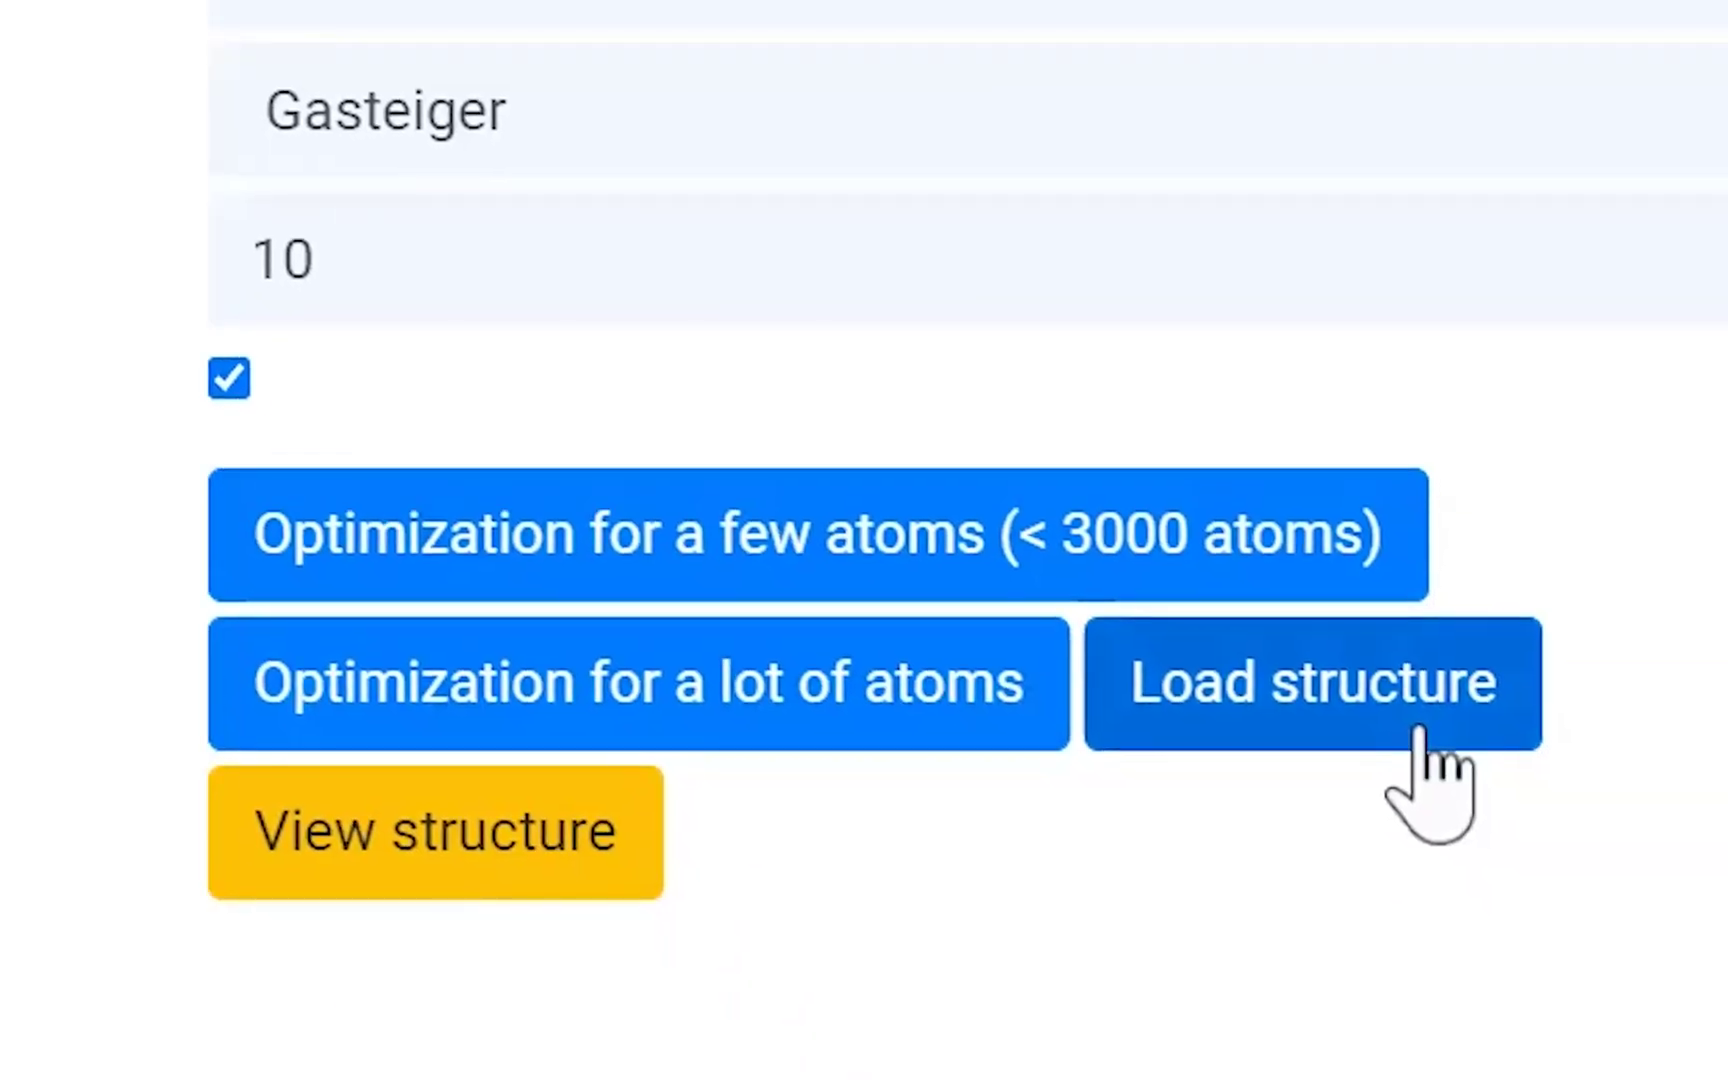
- Load the optimized structure and inspect its data file with 7640 atoms and 7600 bonds
{"action": "left_click", "coordinate": [1318, 708]}
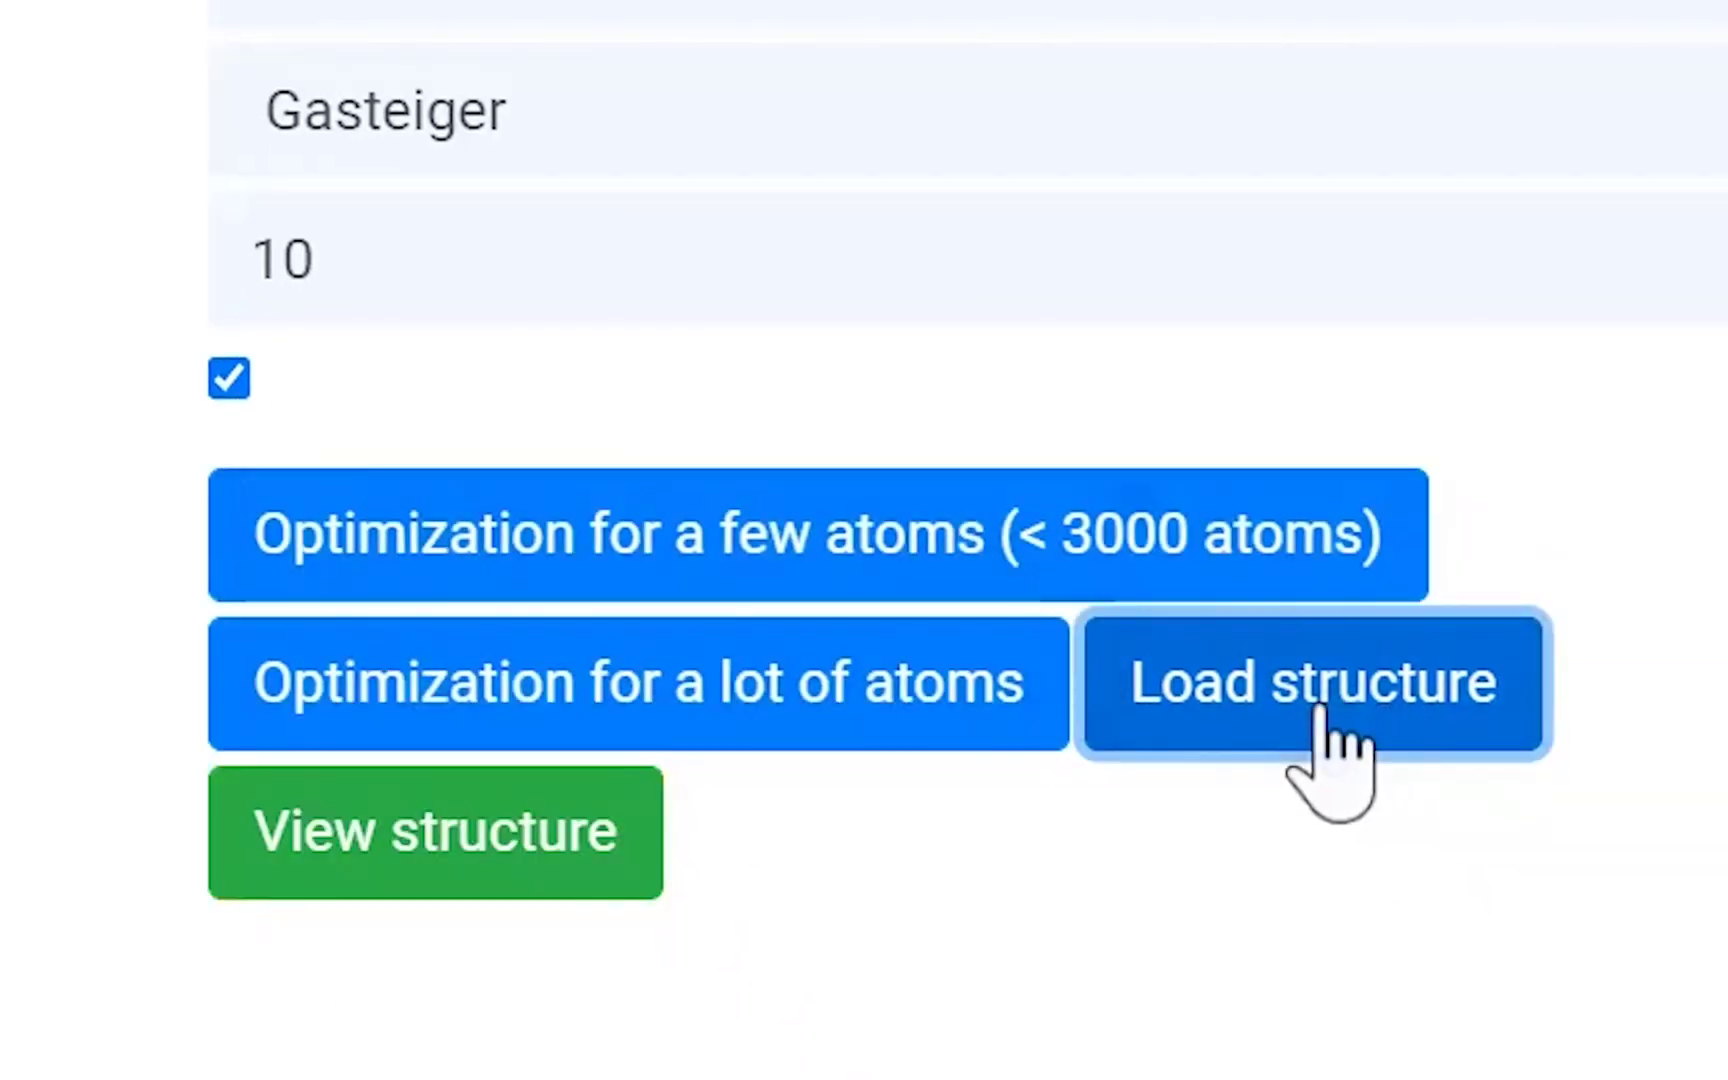
{"action": "left_click", "coordinate": [548, 840]}
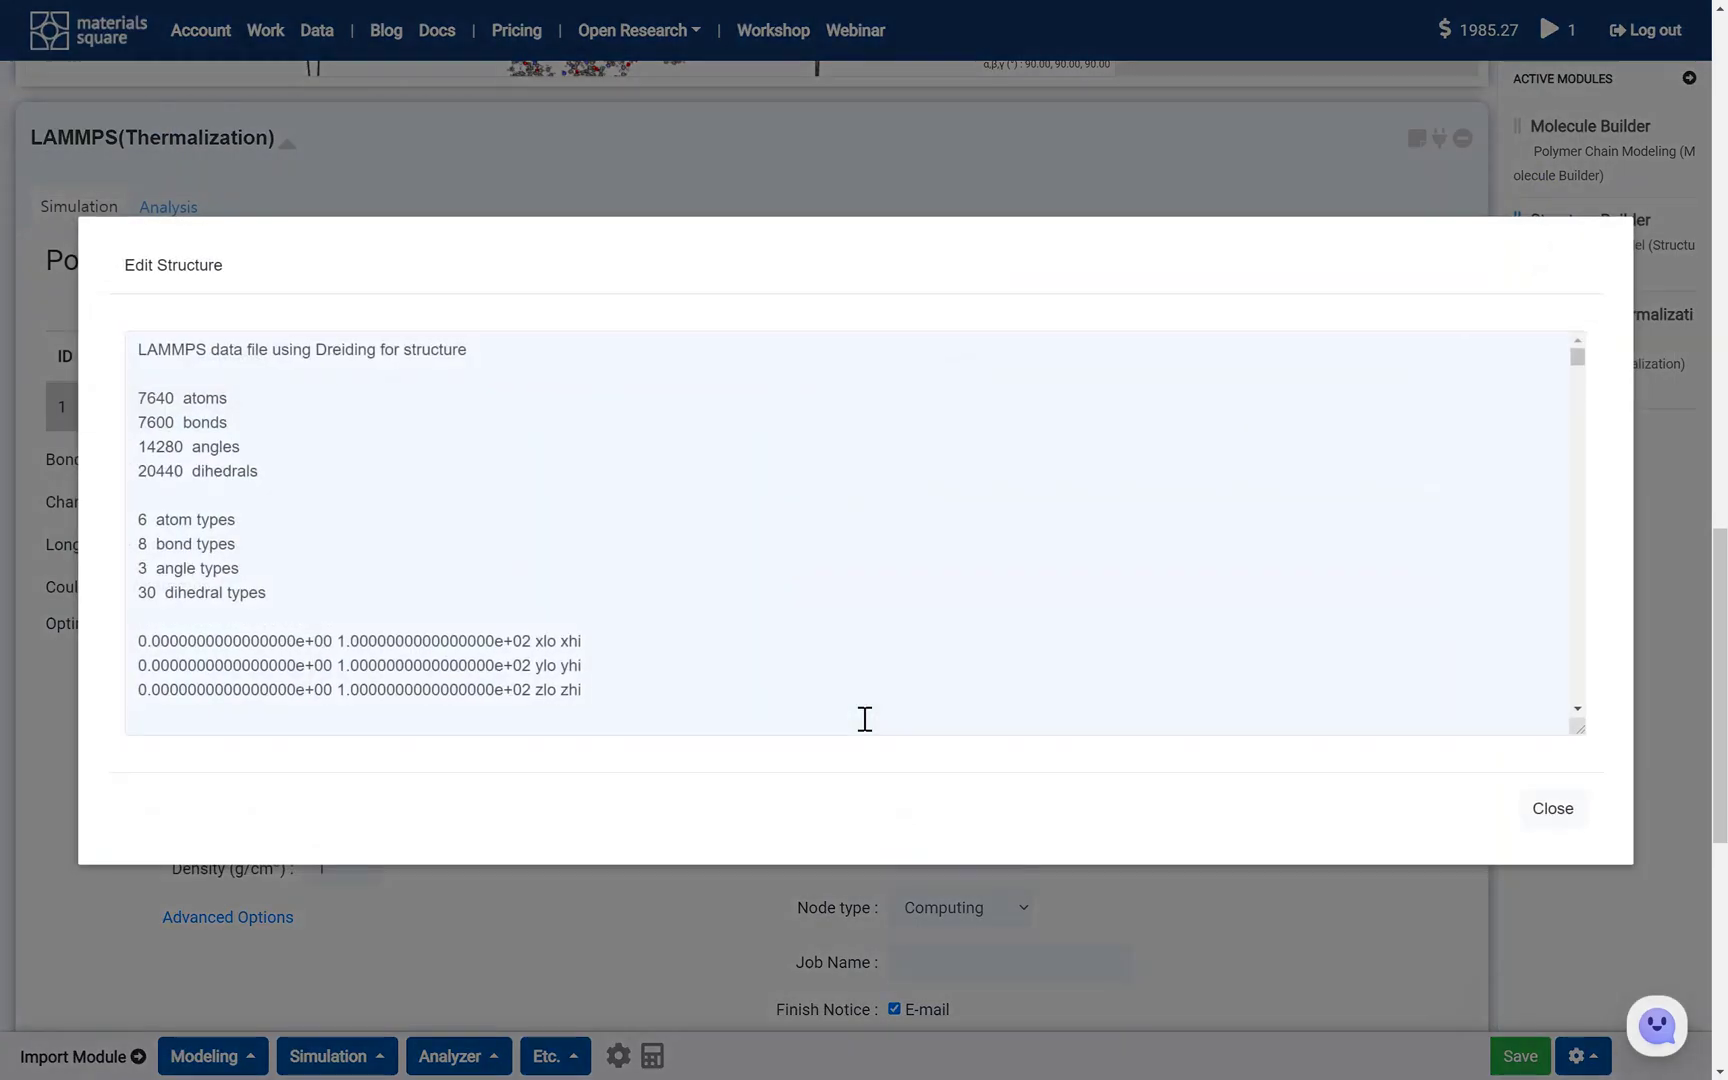
{"action": "left_click_drag", "start_coordinate": [1575, 362], "coordinate": [1578, 613]}
{"action": "left_click_drag", "start_coordinate": [1606, 420], "coordinate": [1606, 351]}
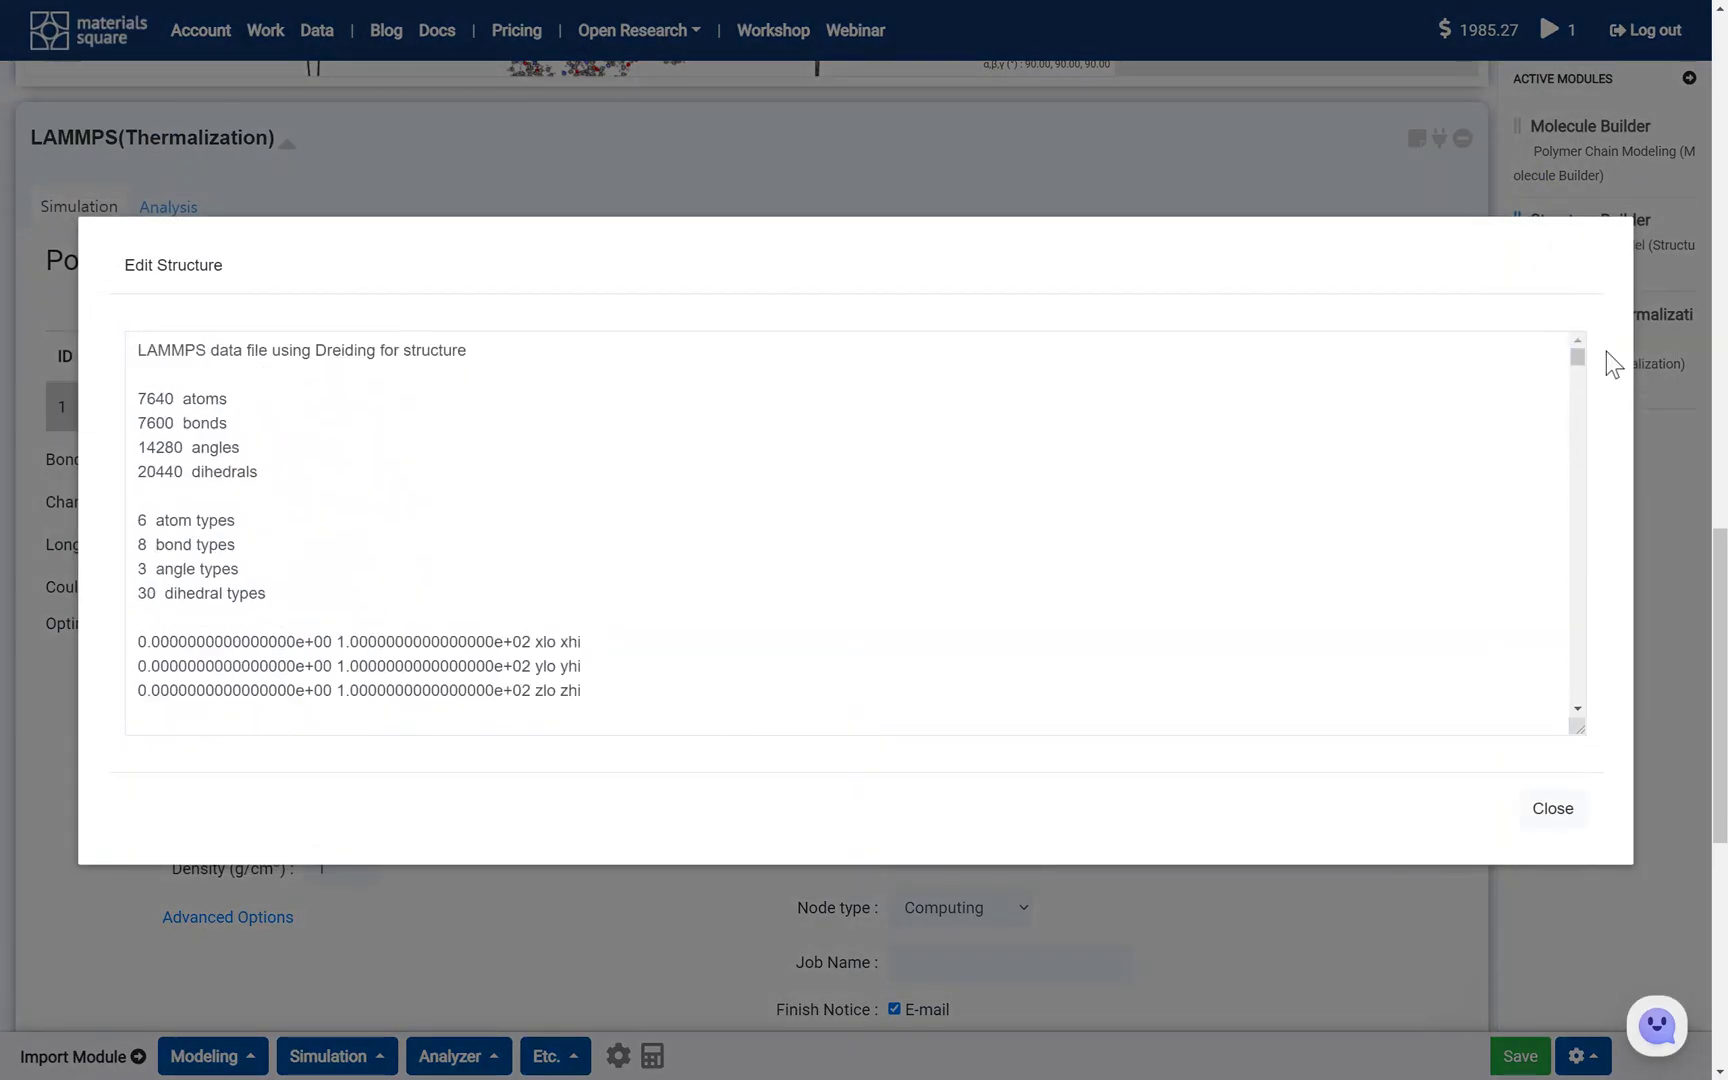
{"action": "left_click", "coordinate": [1556, 808]}
- Set the thermalization final temperature to 600 K, keep density at 1 g/cm³, and review Advanced Options
{"action": "scroll", "coordinate": [613, 701], "scroll_direction": "down", "scroll_amount": 2}
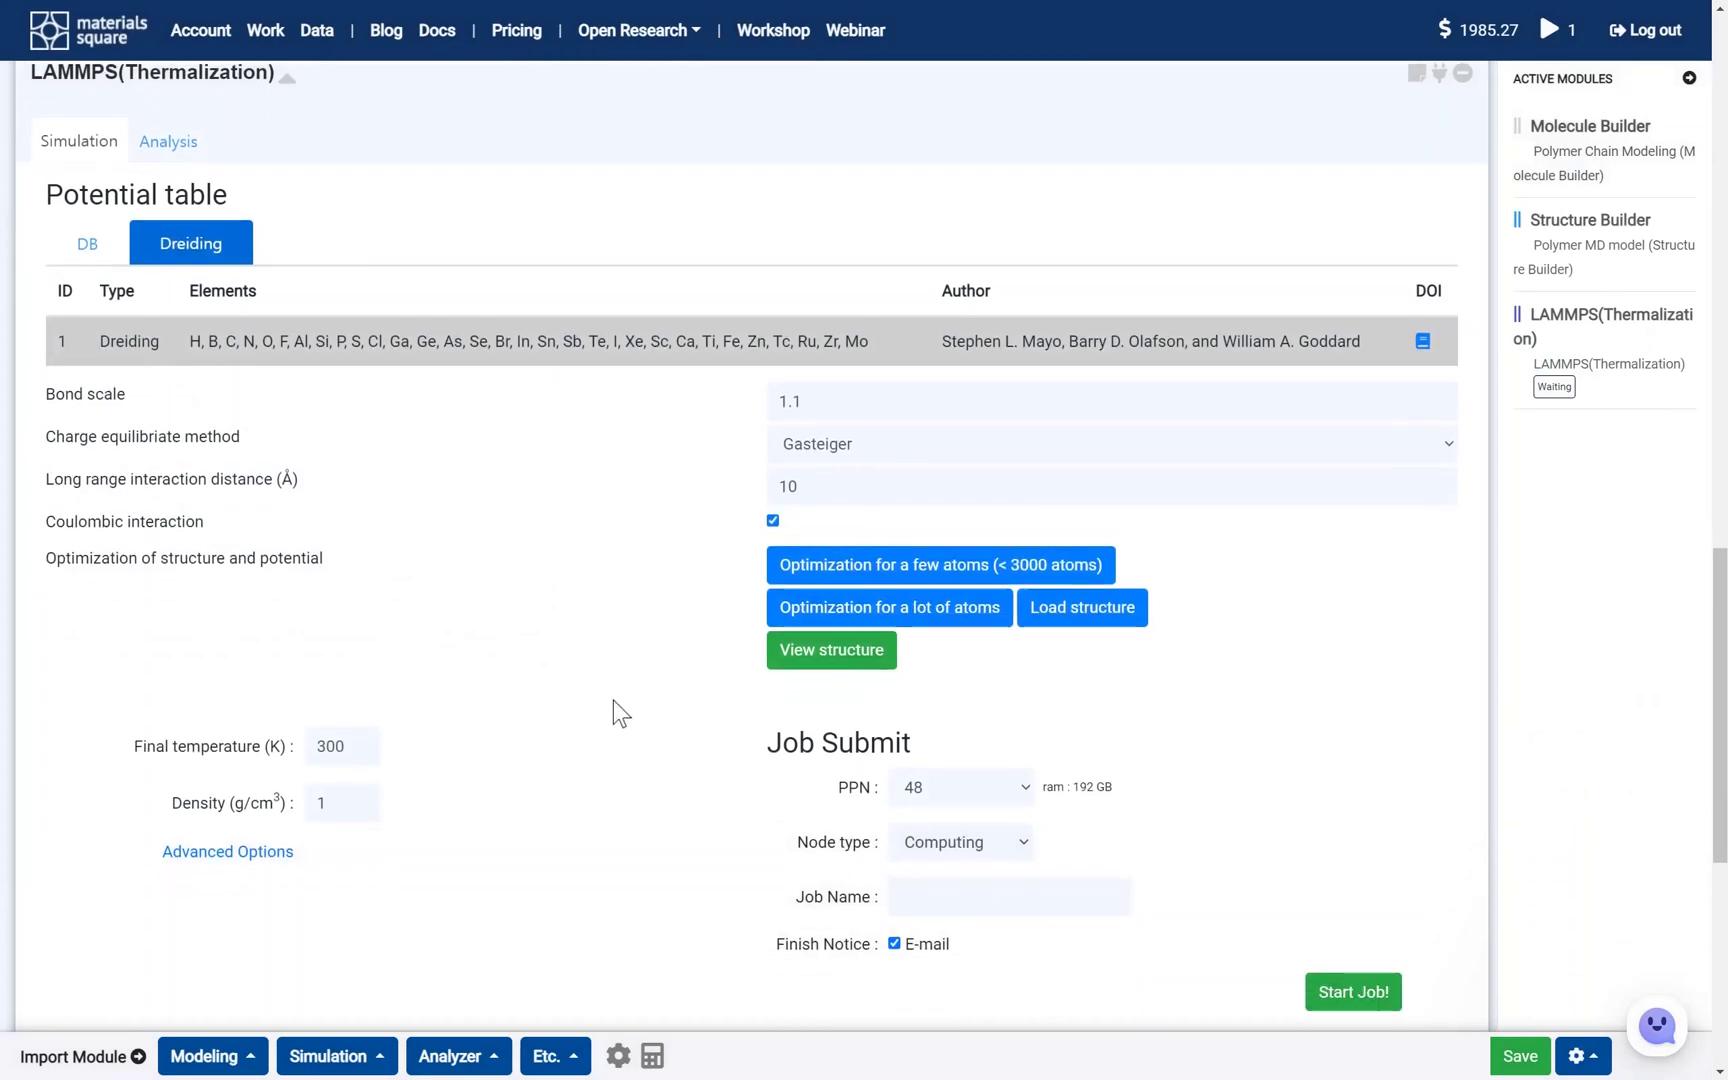
{"action": "double_click", "coordinate": [341, 716]}
{"action": "type", "text": "600"}
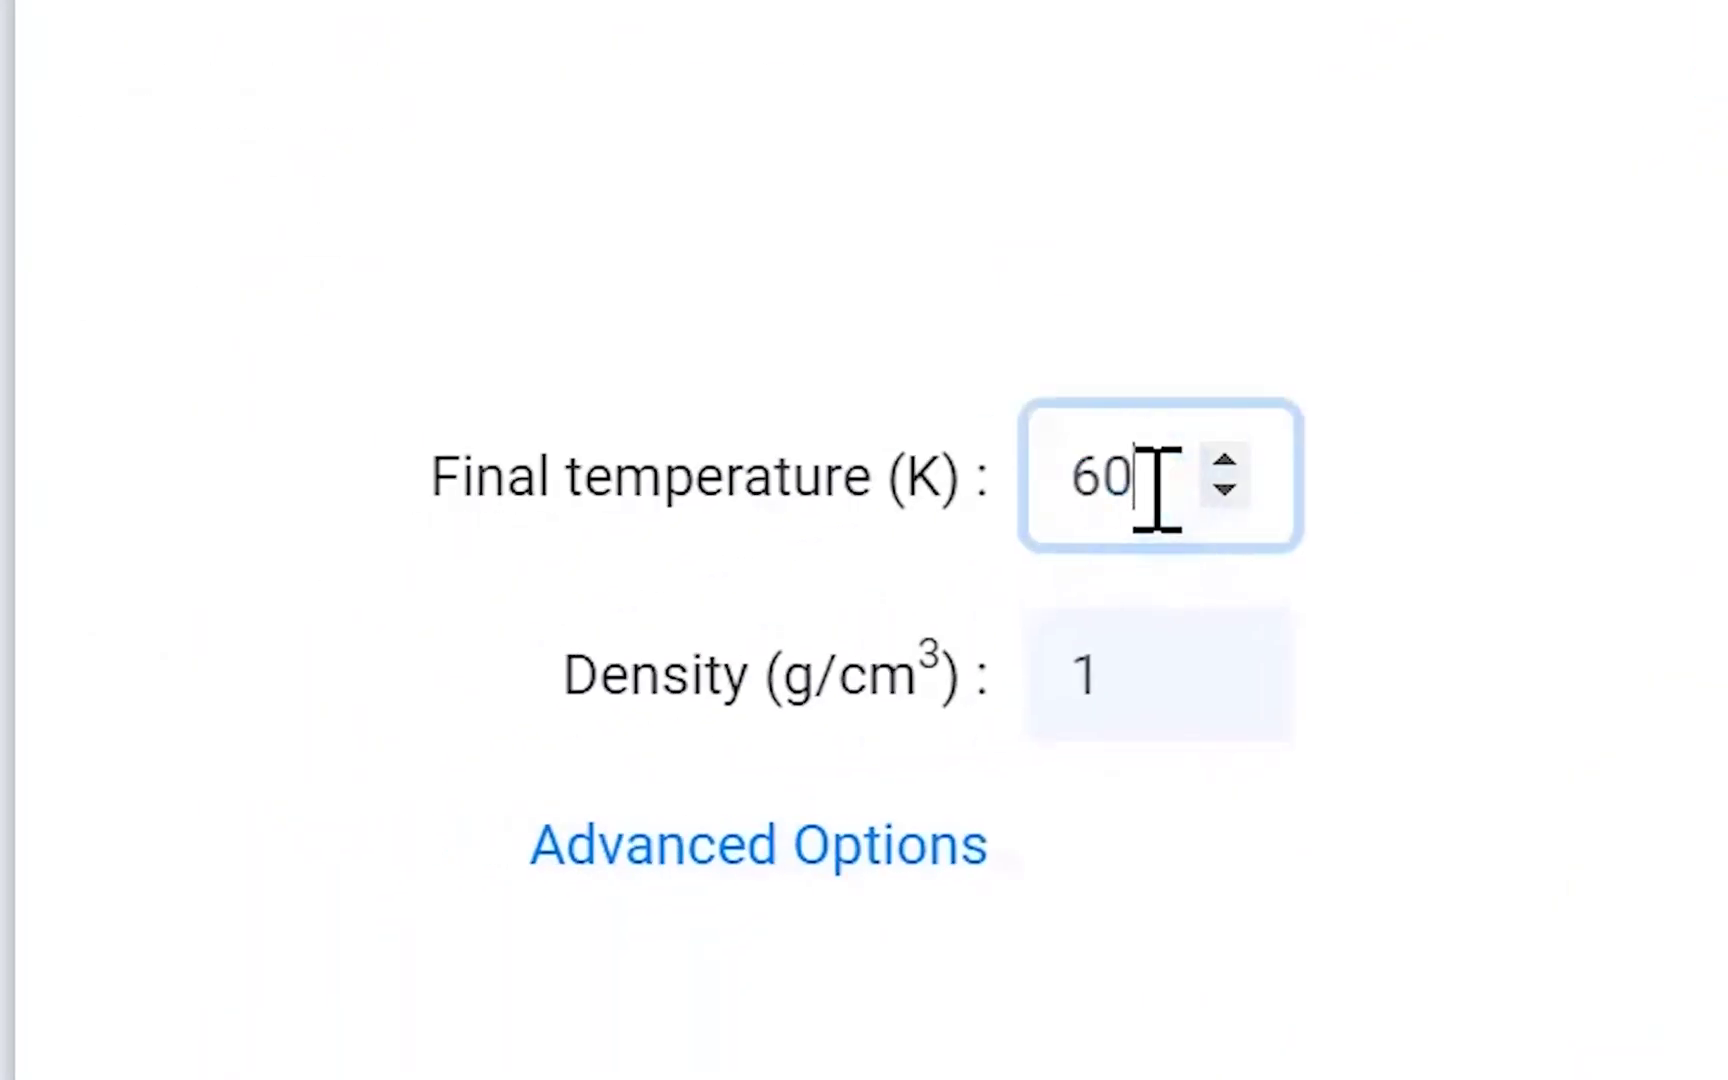
{"action": "left_click", "coordinate": [1578, 612]}
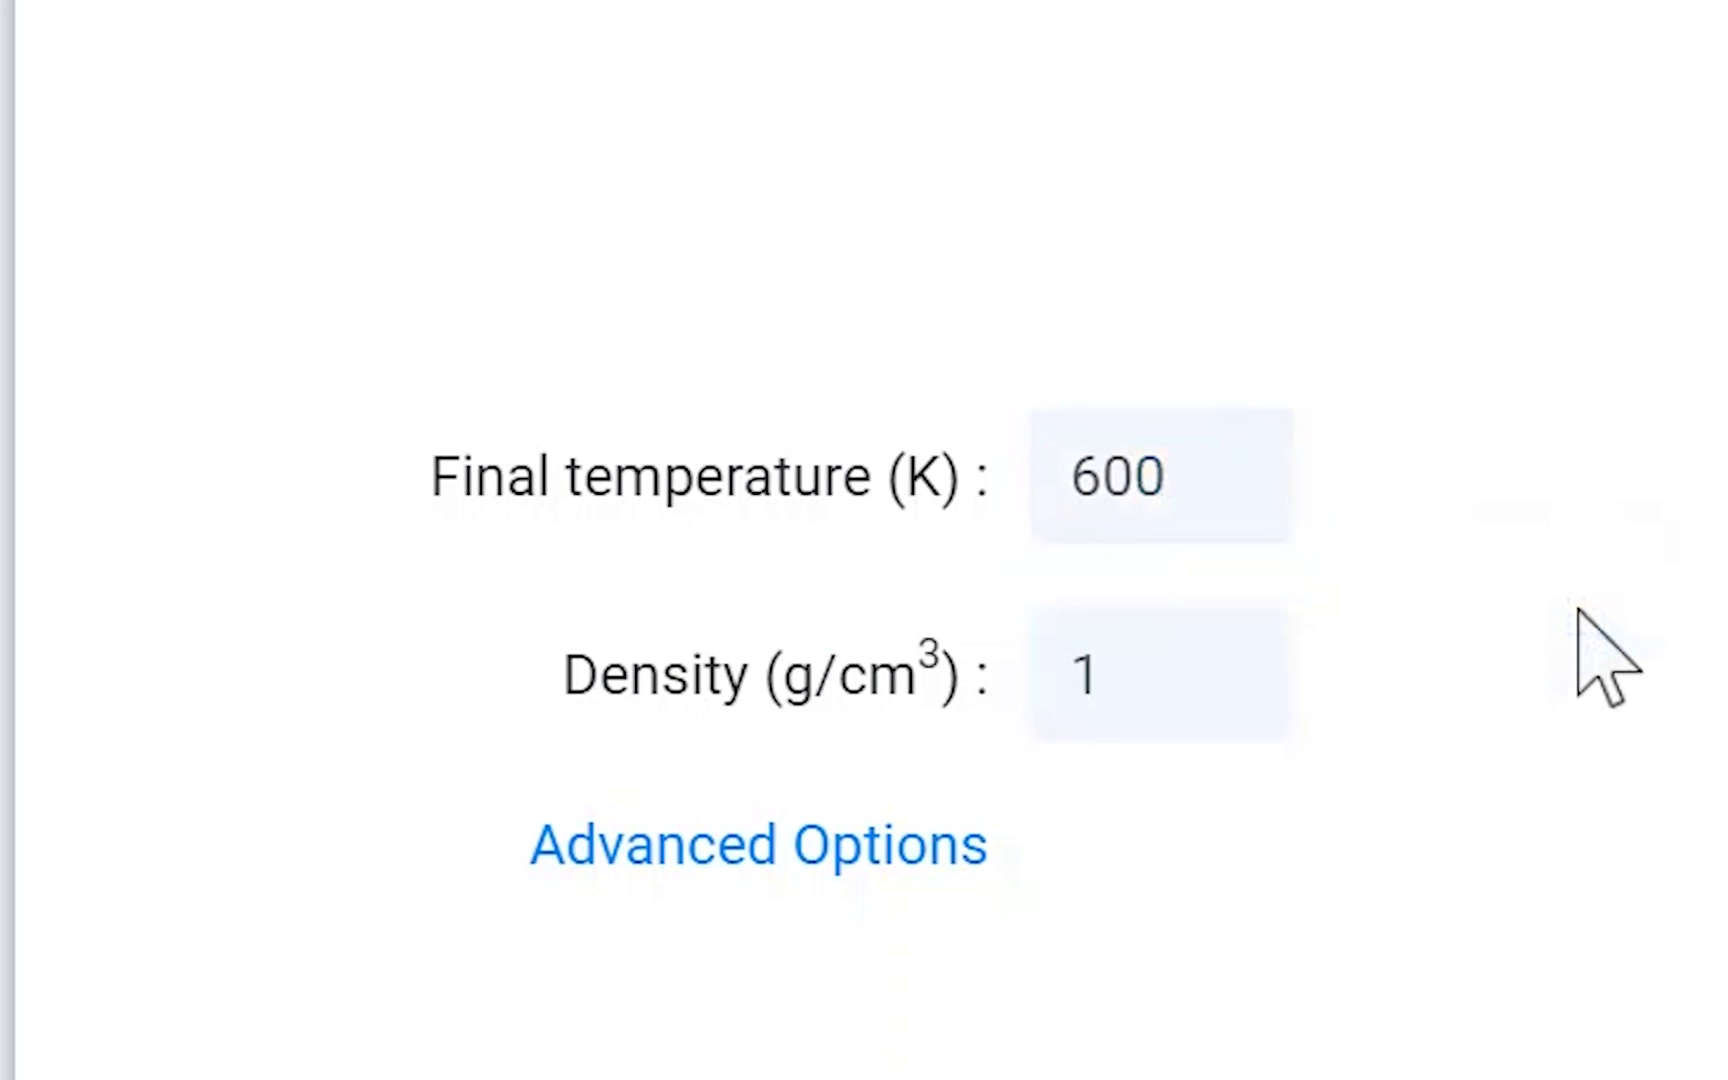
{"action": "left_click", "coordinate": [1406, 506]}
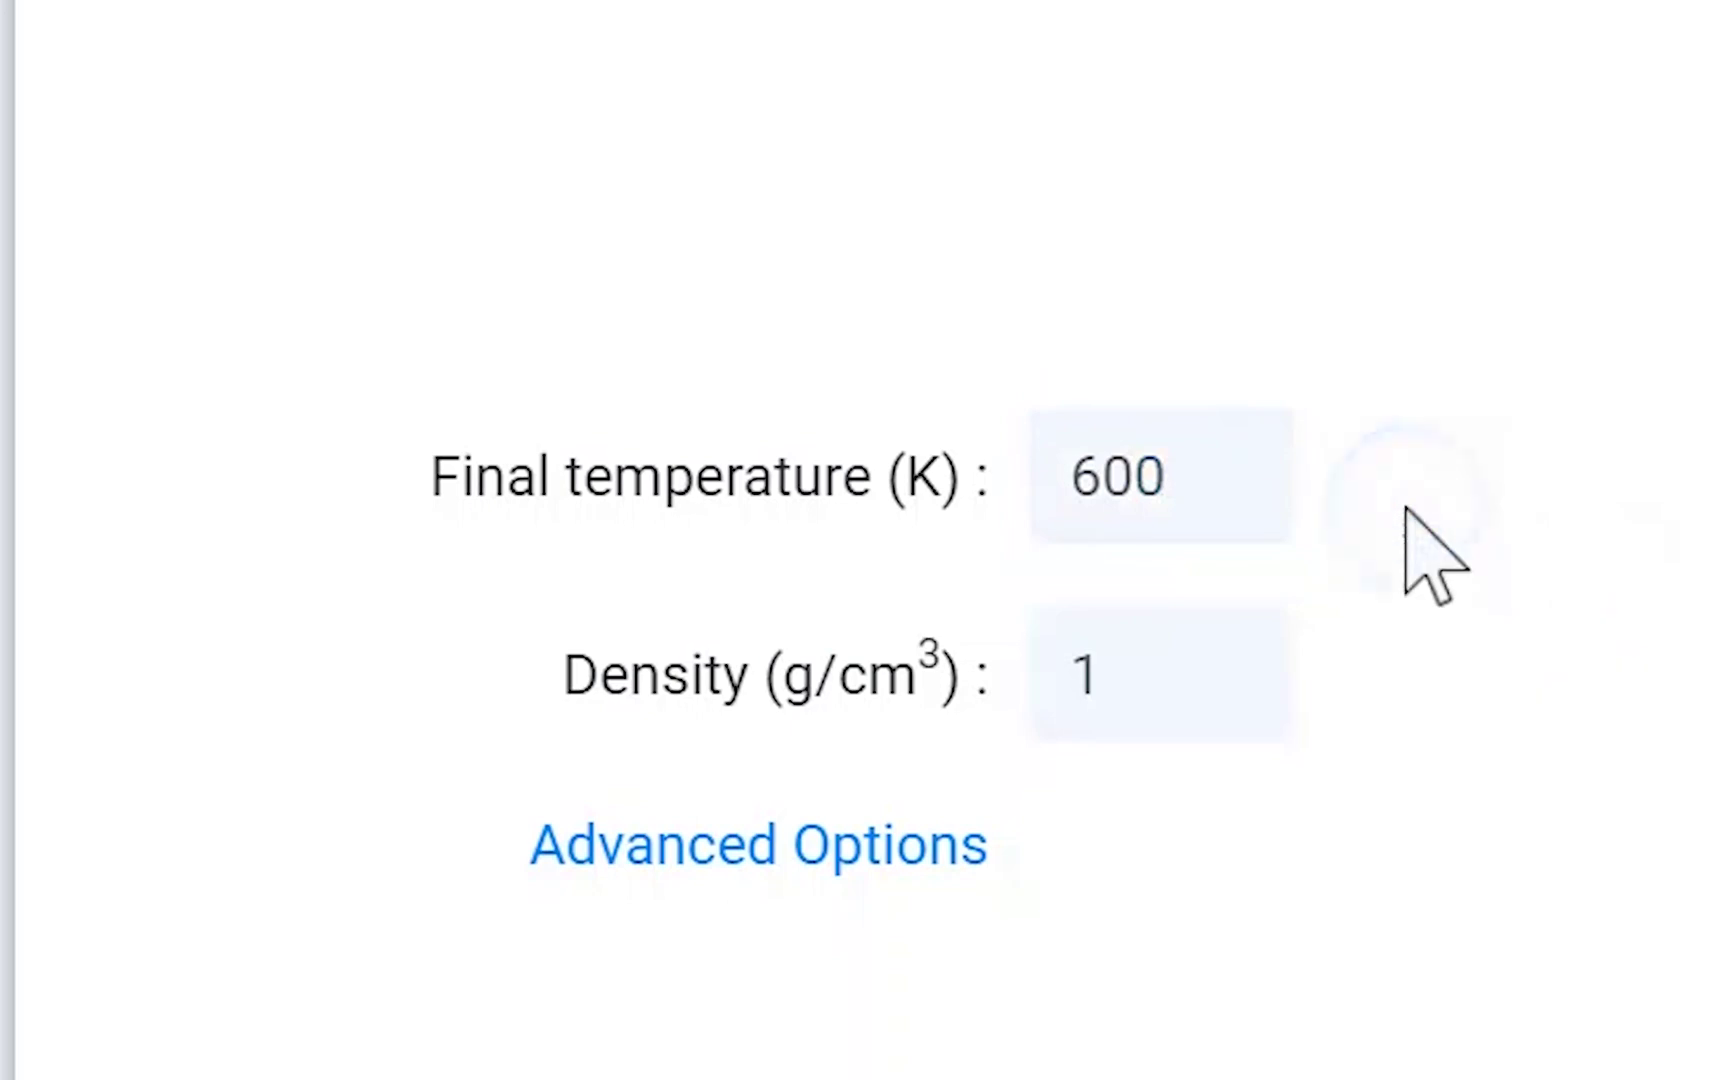
{"action": "left_click", "coordinate": [925, 860]}
{"action": "scroll", "coordinate": [1524, 762], "scroll_direction": "down", "scroll_amount": 5}
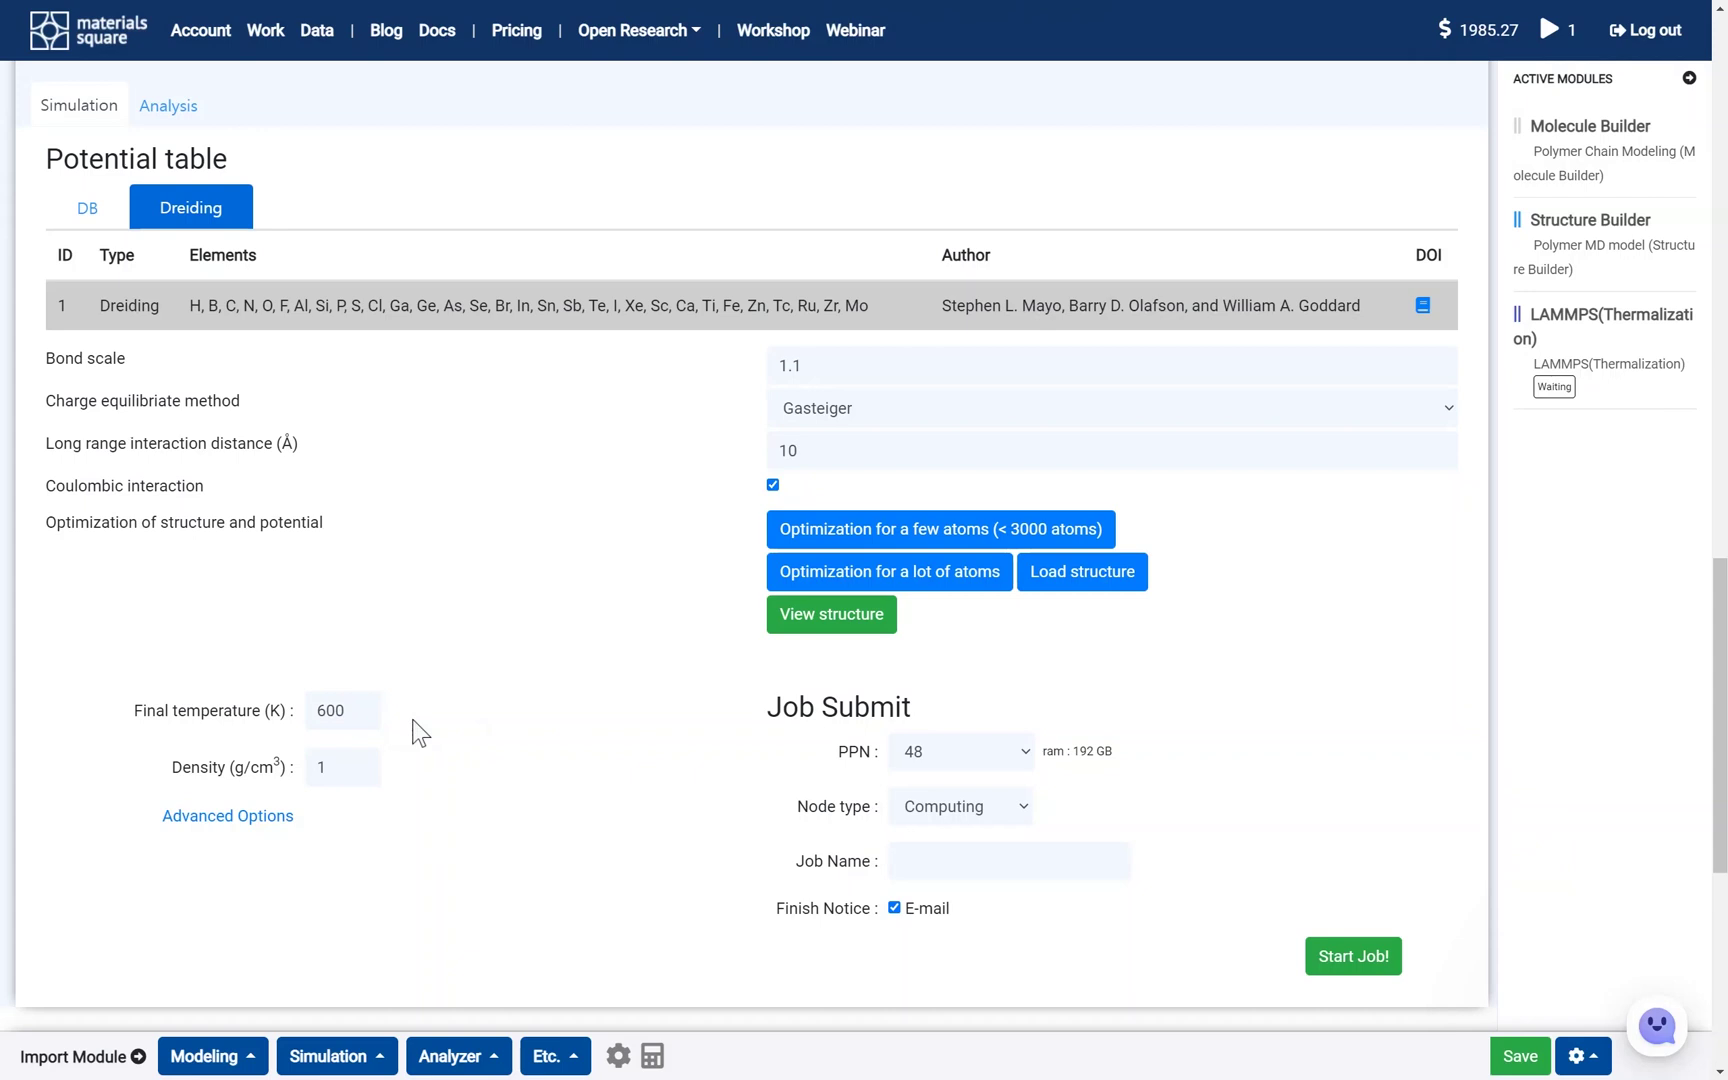
- Name the job thermal.600K, confirm it finished successfully, and return to the Thermalization module
{"action": "left_click", "coordinate": [984, 872]}
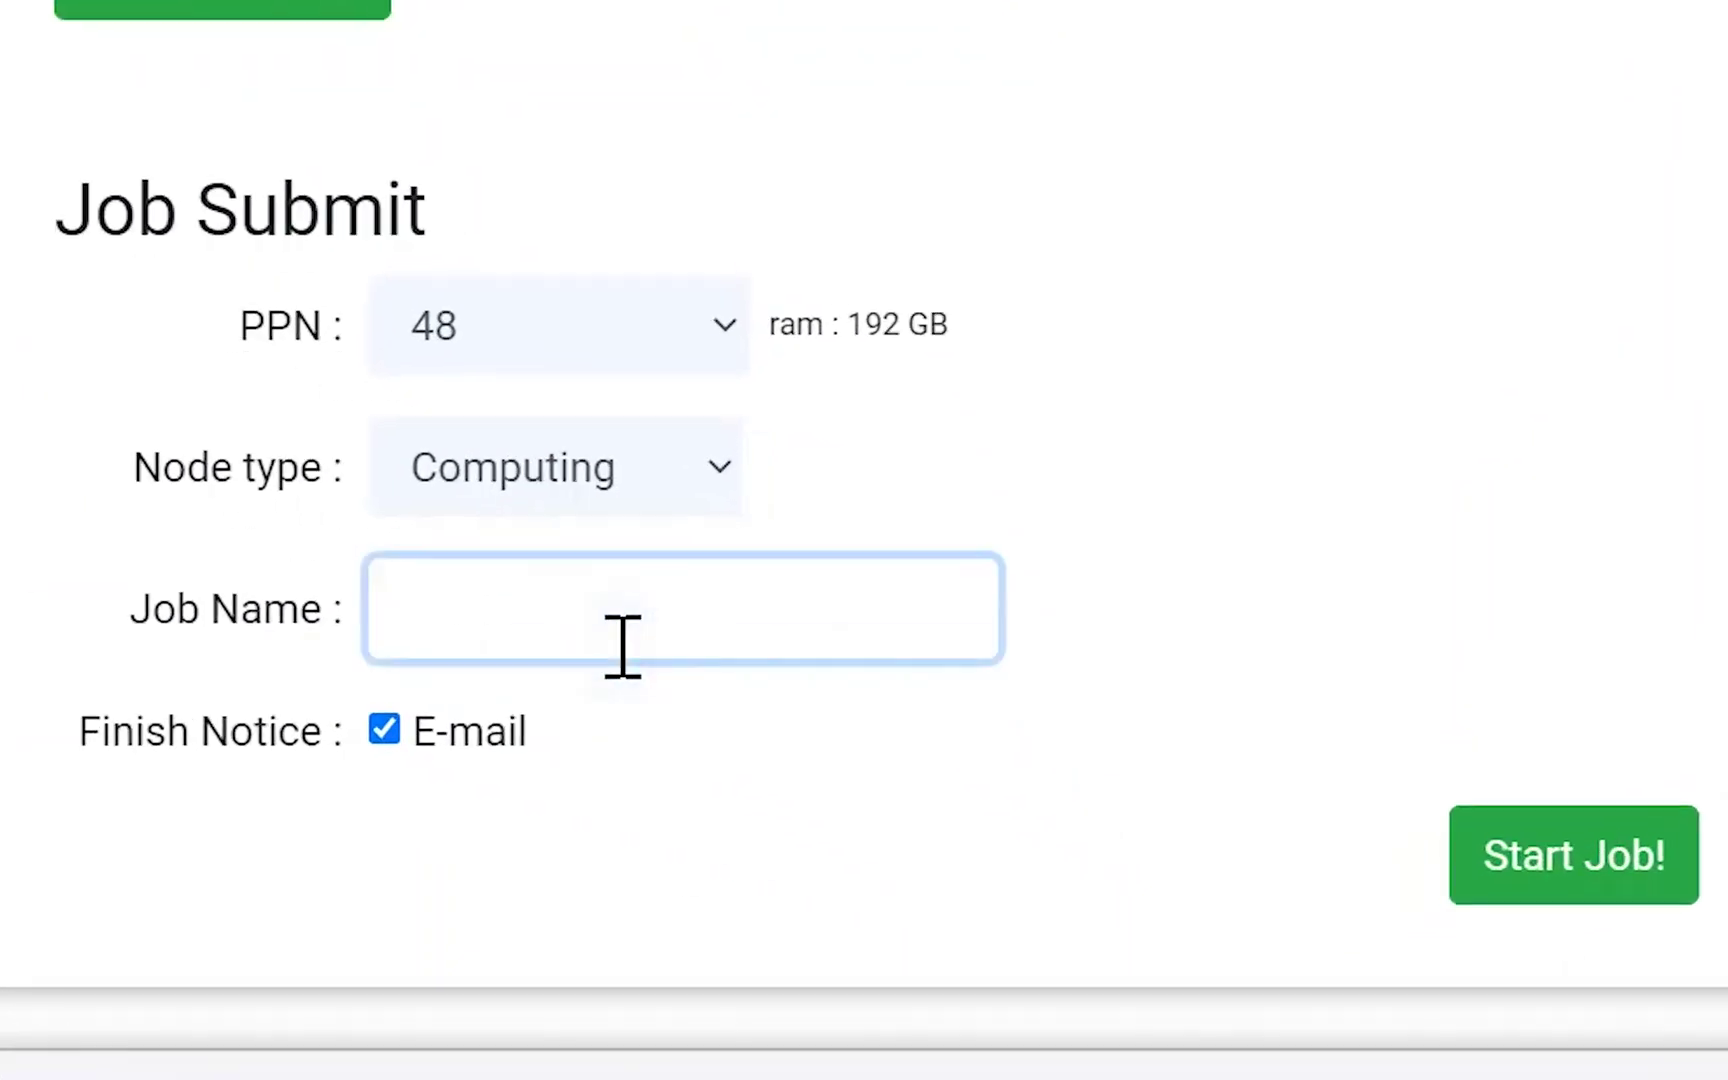
{"action": "type", "text": "thermal.600K"}
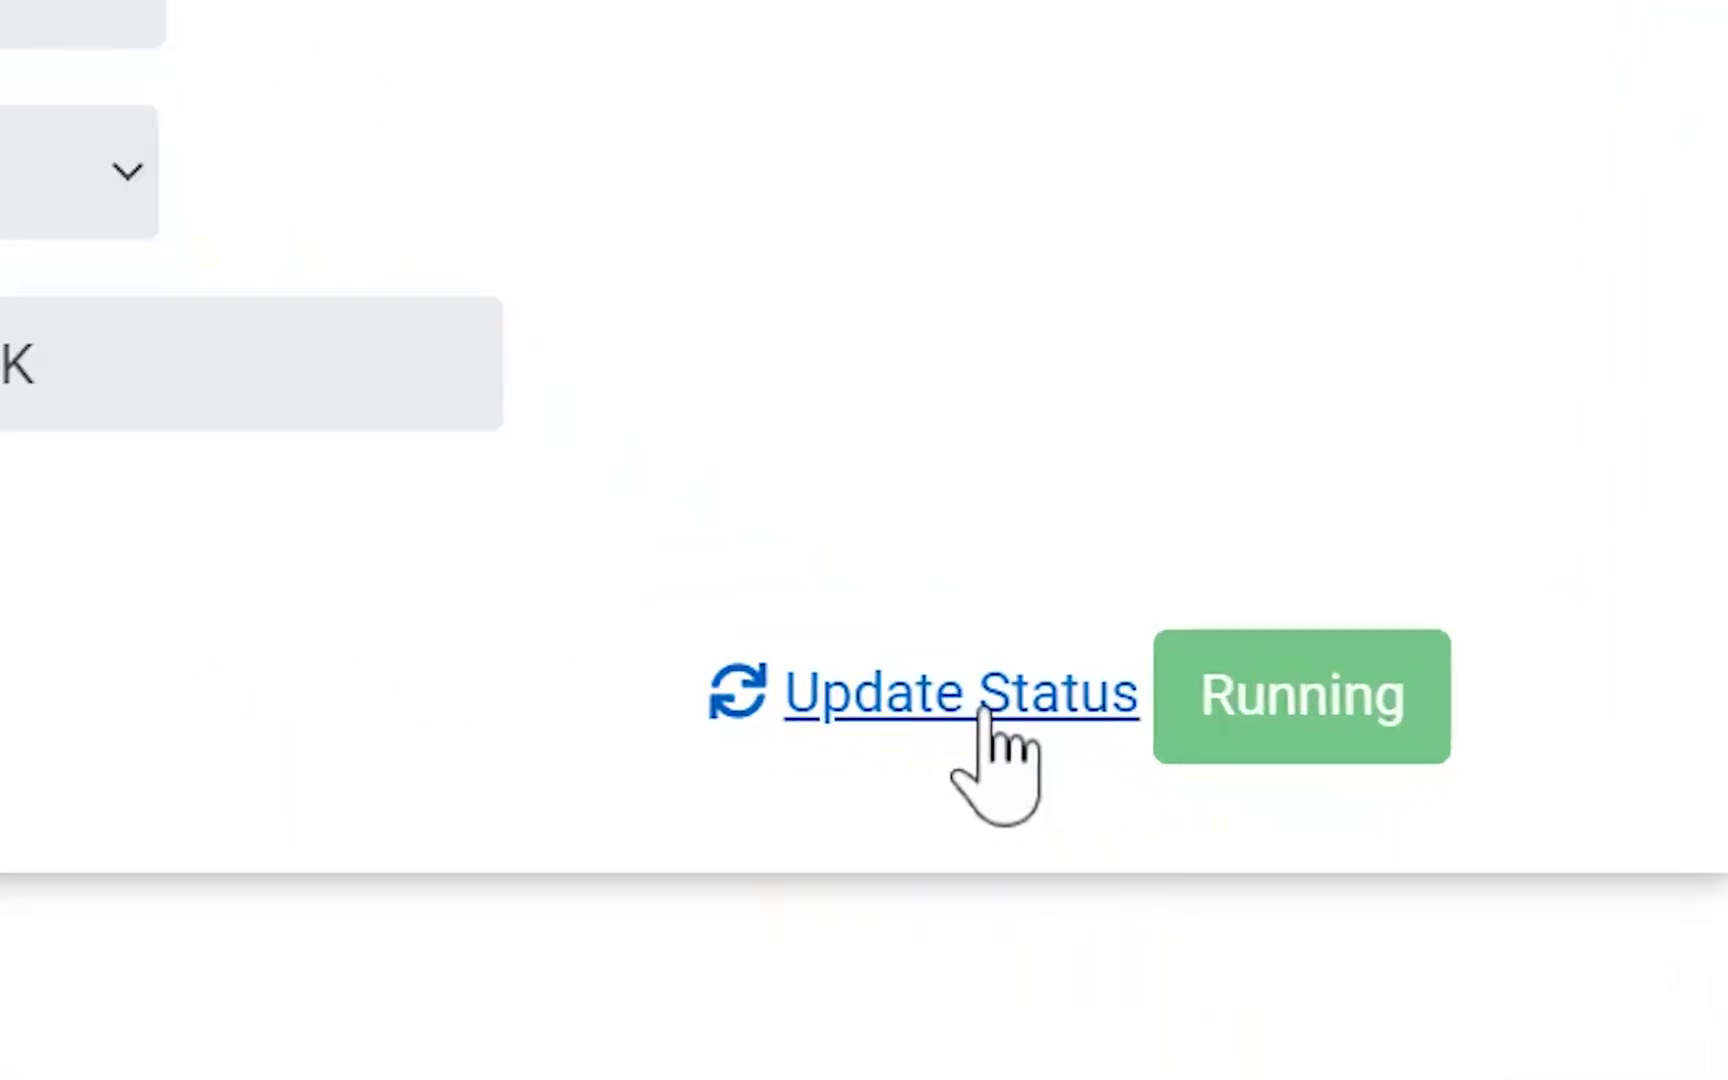
{"action": "left_click", "coordinate": [984, 700]}
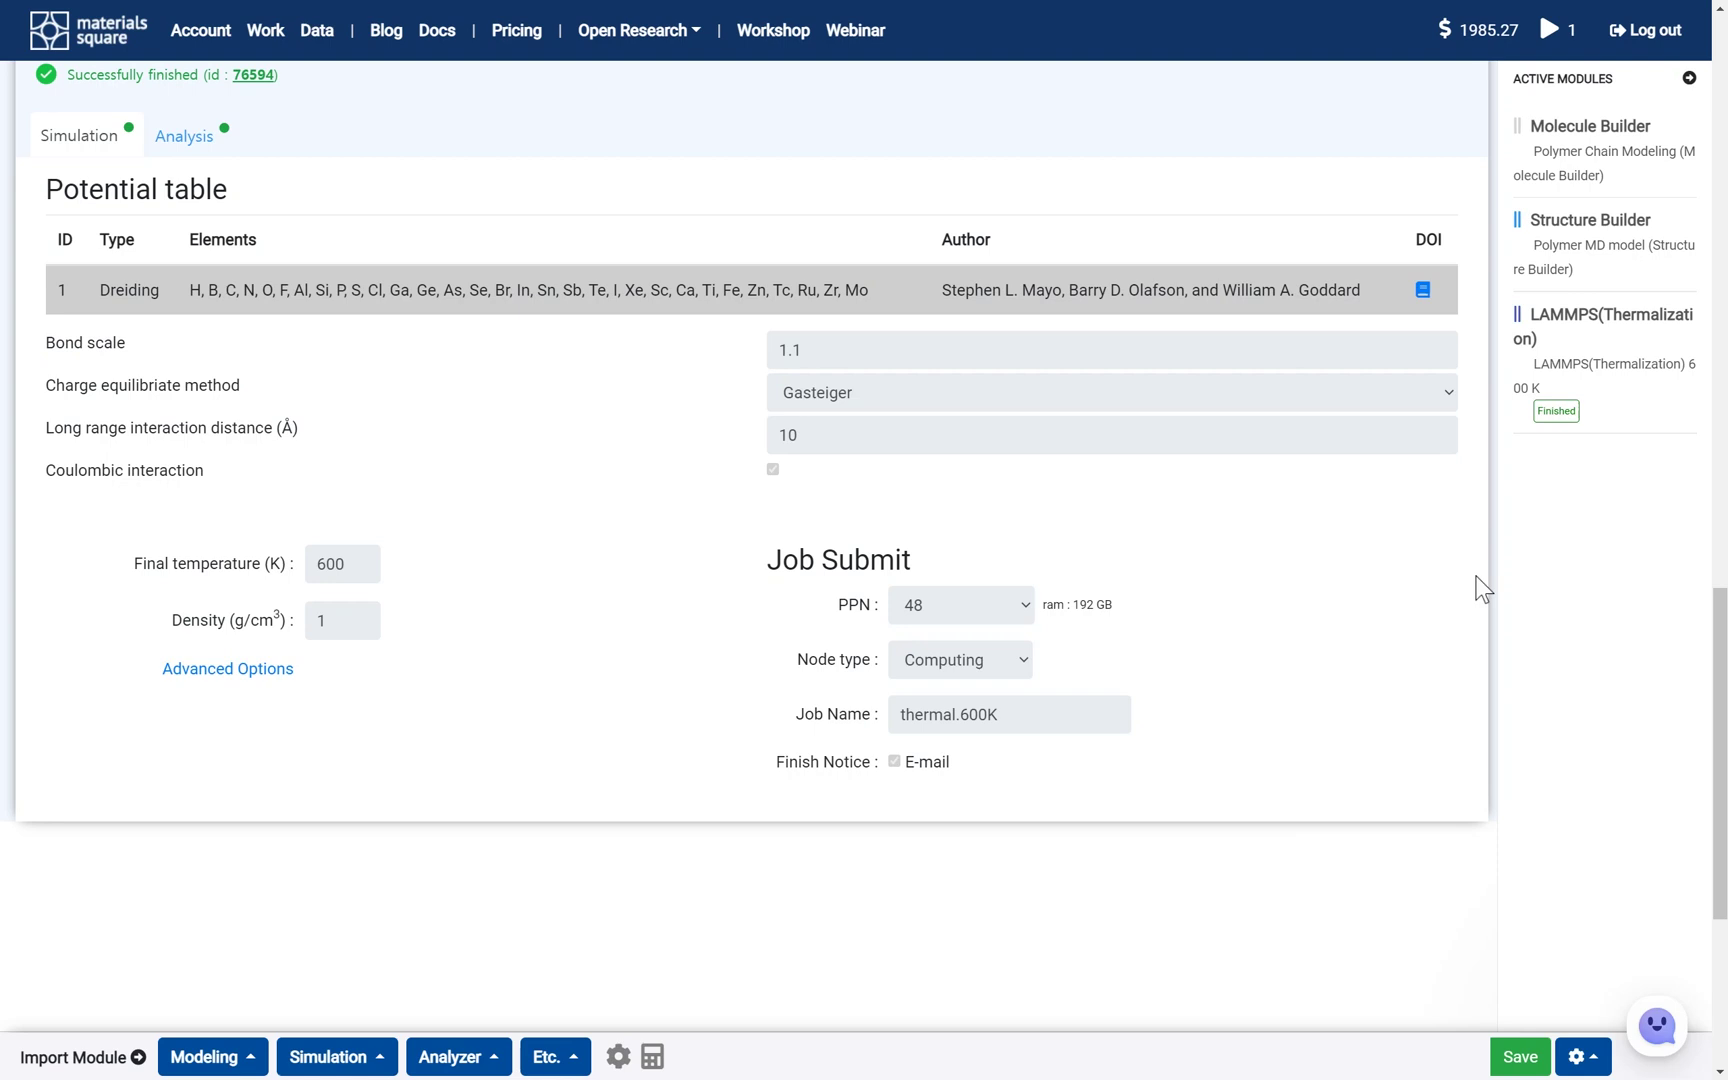
{"action": "left_click", "coordinate": [1588, 433]}
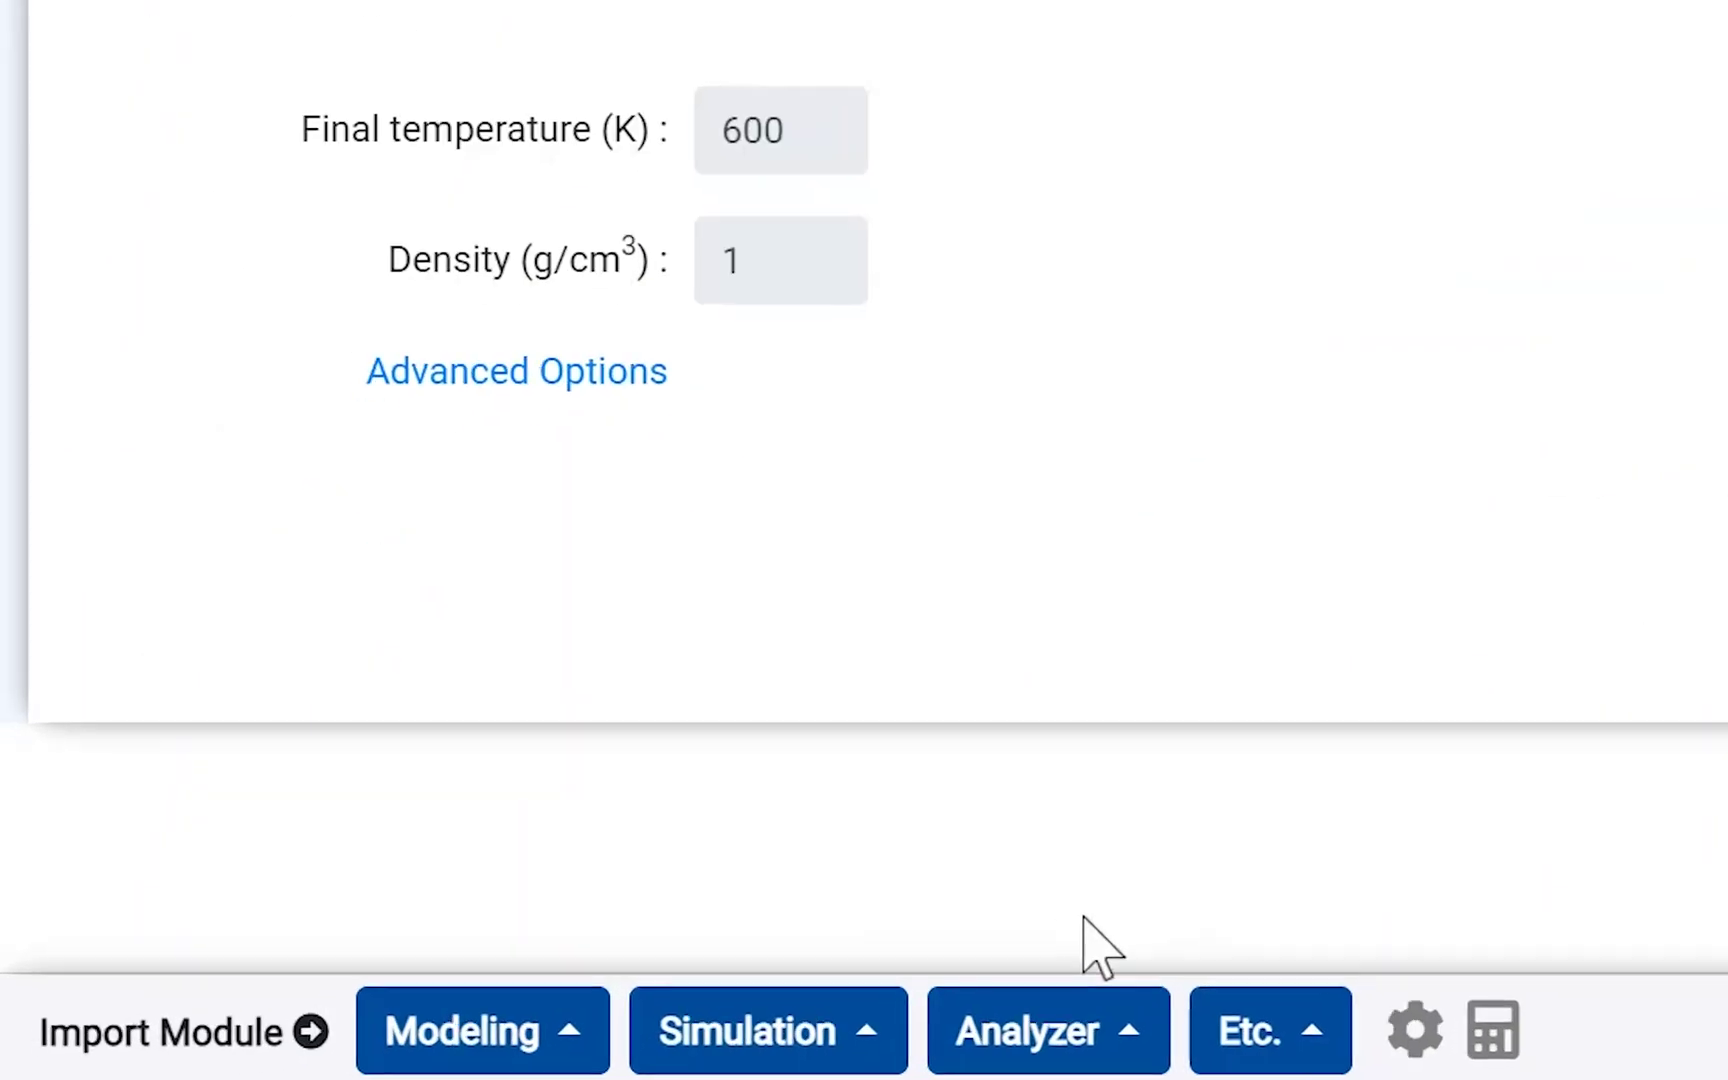
- Add a ChemLAMMPS Tg/CTE module linked to the LAMMPS (Thermalization) result
{"action": "left_click", "coordinate": [860, 1048]}
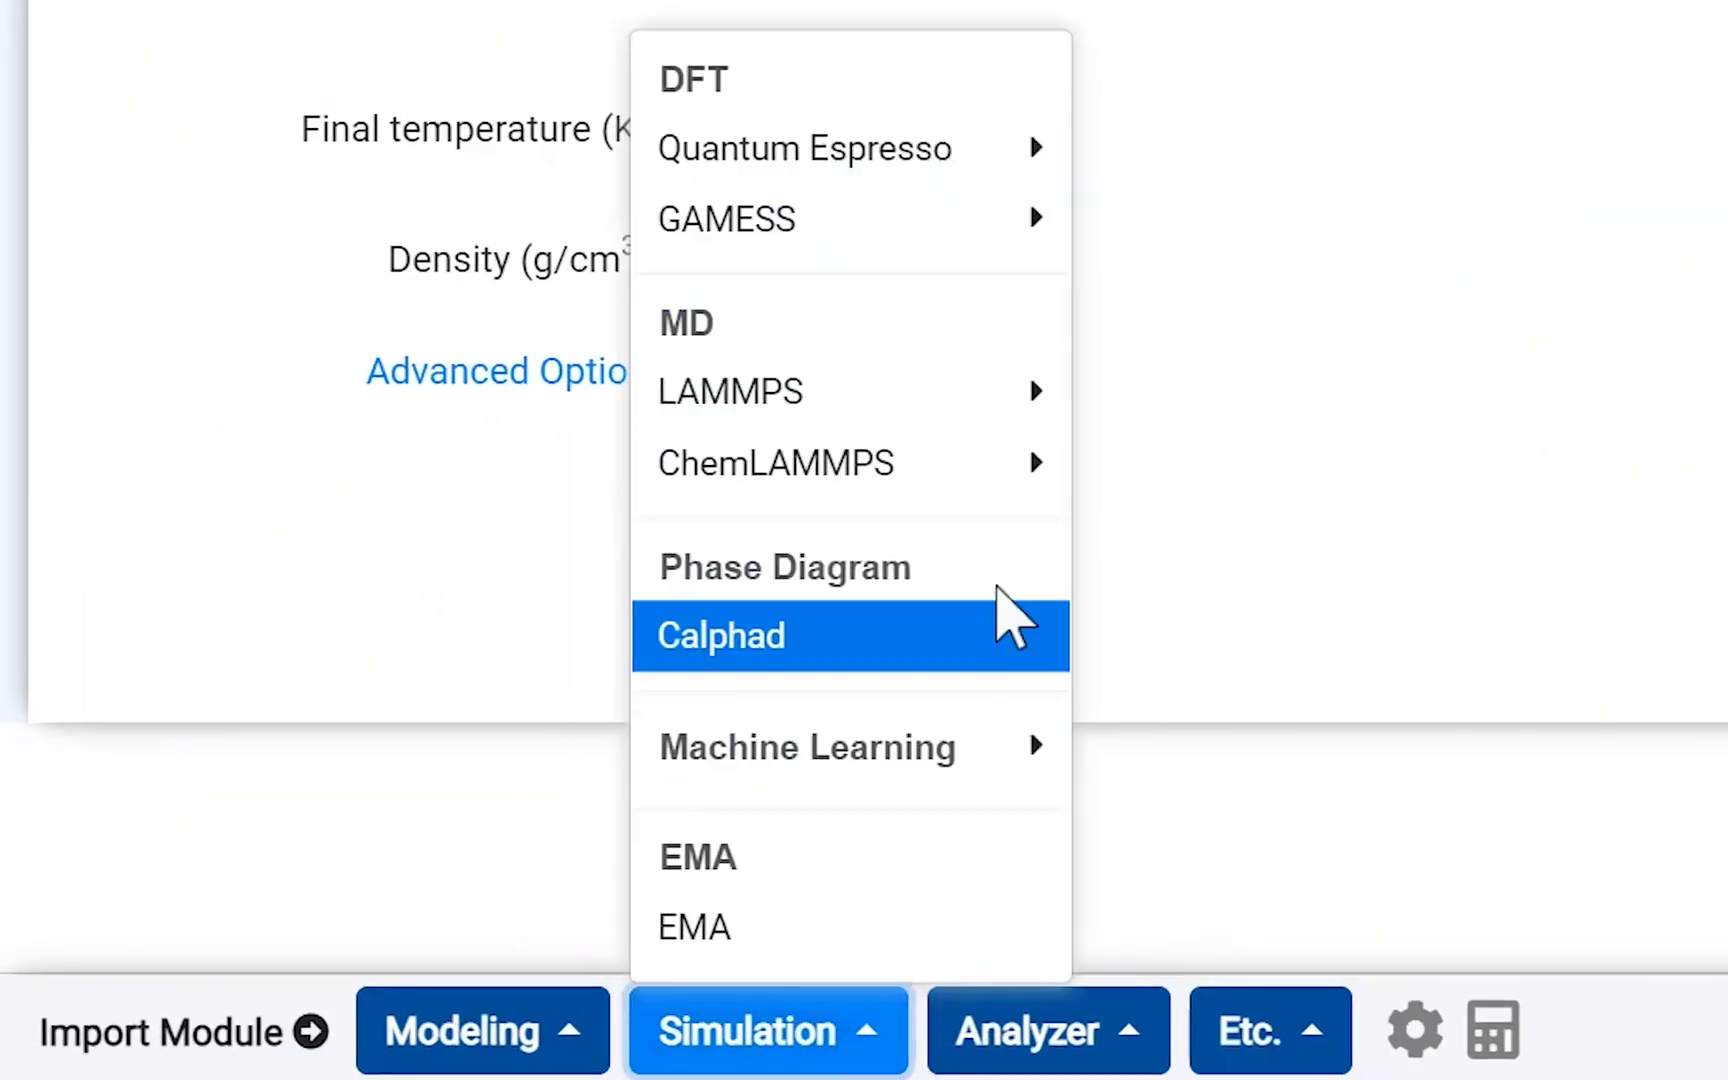
{"action": "mouse_move", "coordinate": [1017, 490]}
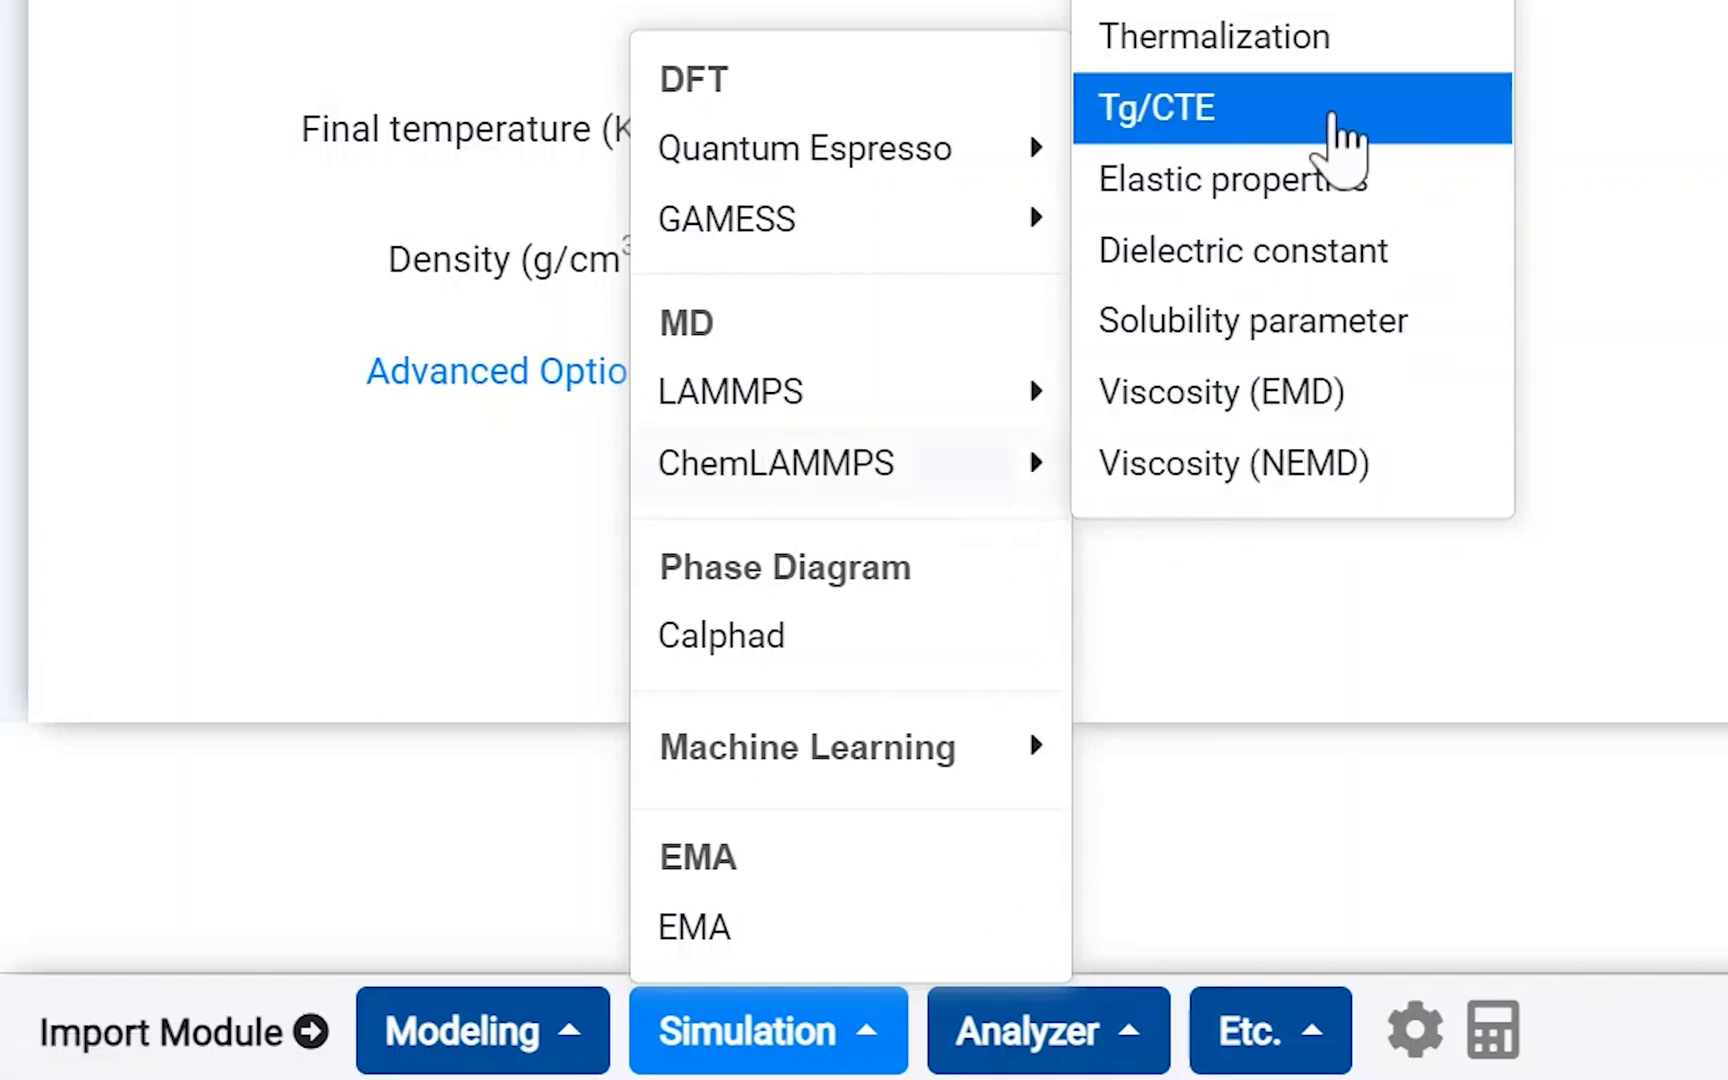
{"action": "left_click", "coordinate": [1335, 120]}
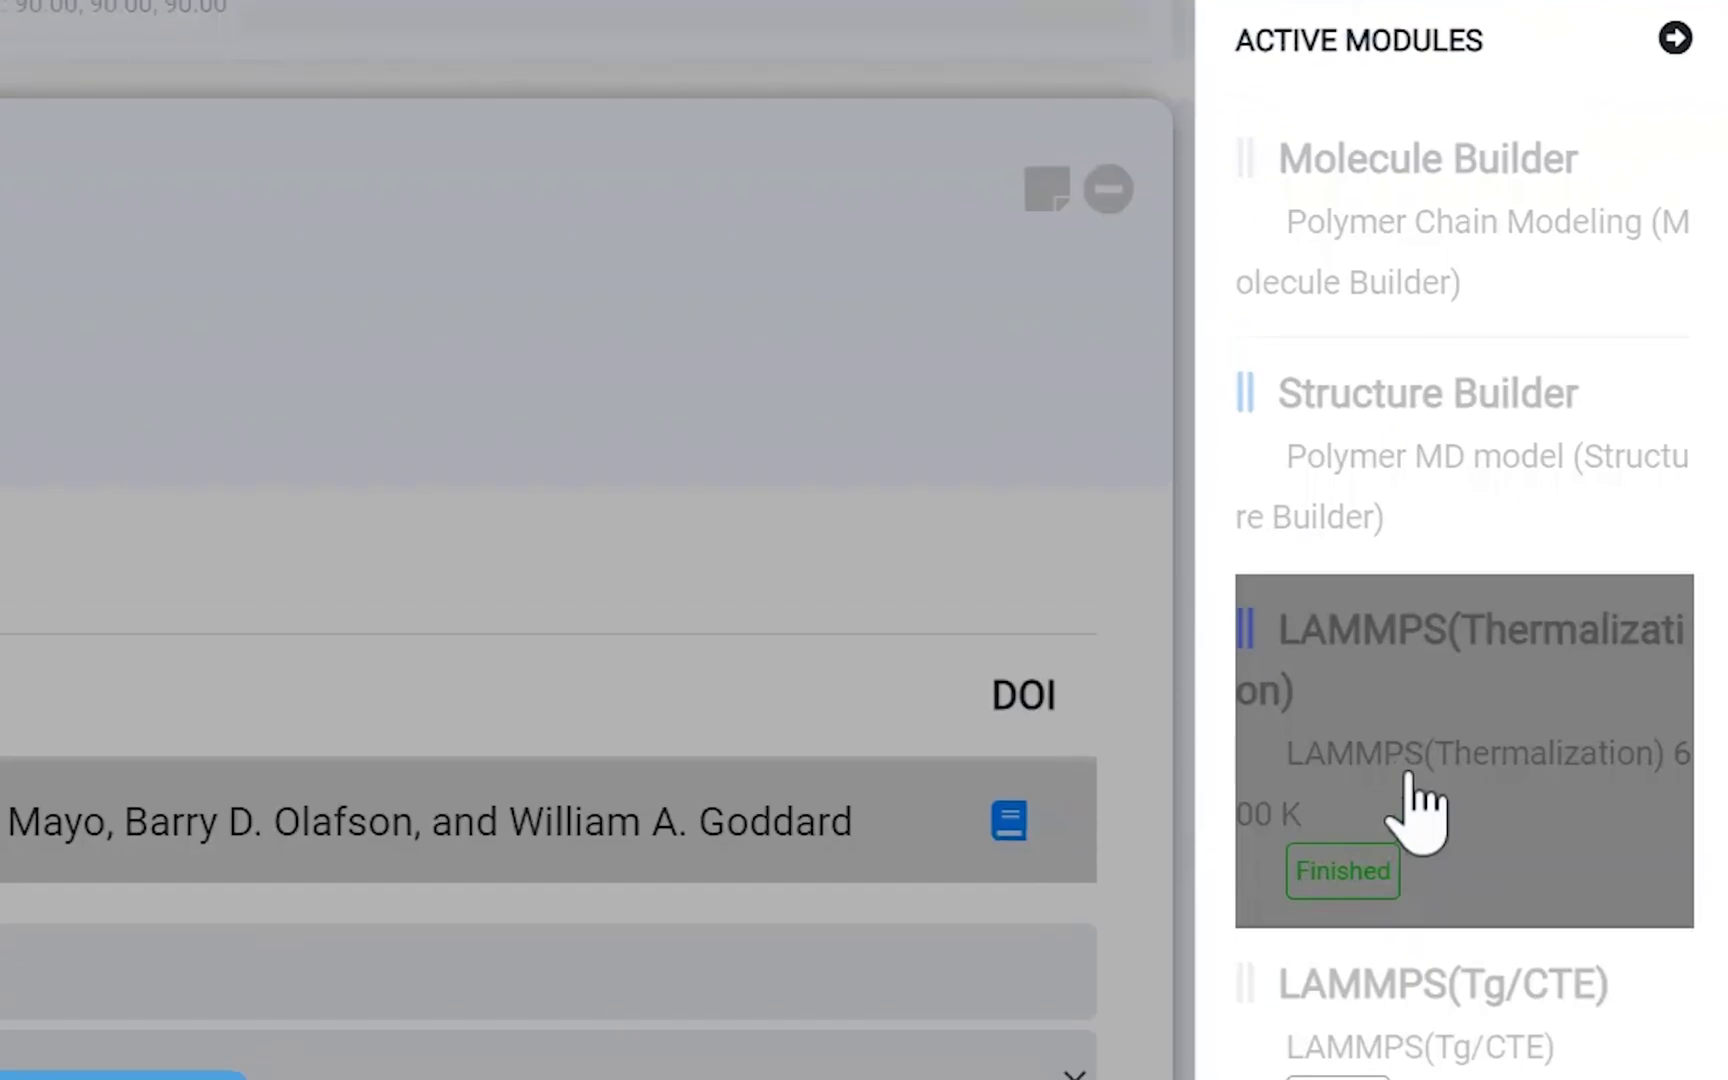
{"action": "left_click", "coordinate": [1582, 342]}
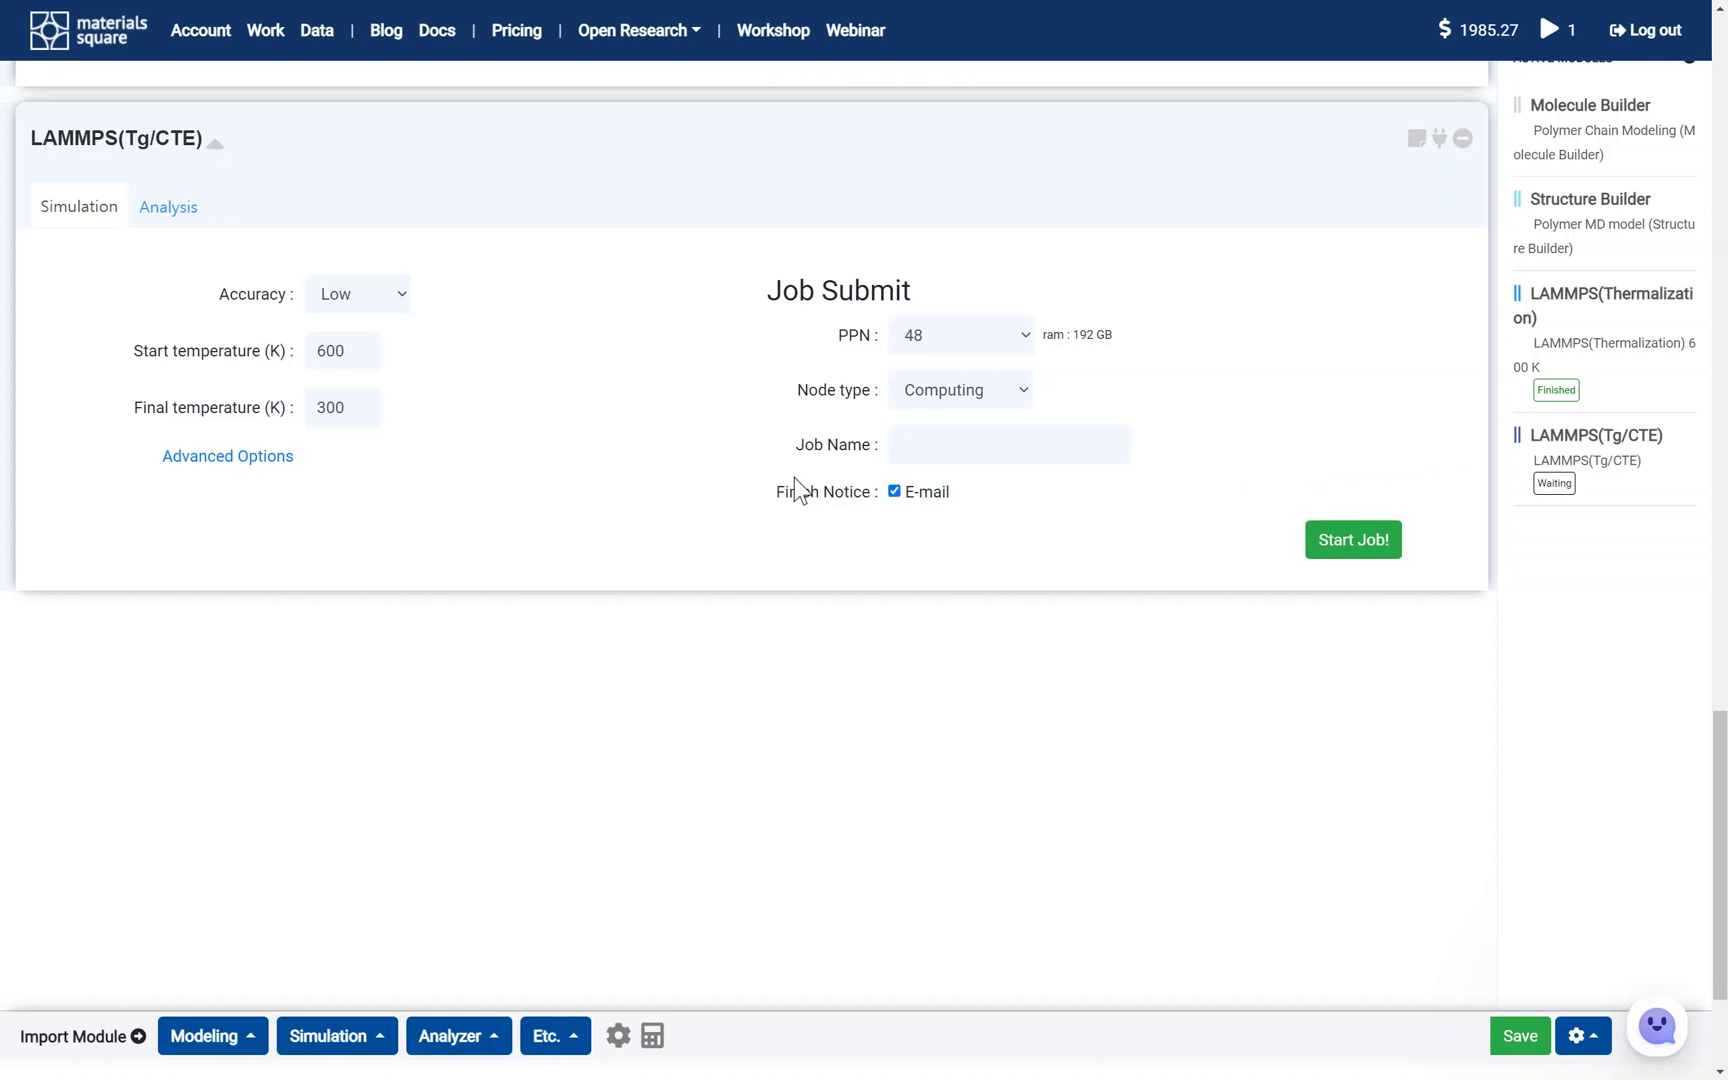
- Set the Tg/CTE final temperature to 100 K and check the temperature increment settings
{"action": "left_click_drag", "start_coordinate": [328, 408], "coordinate": [308, 404]}
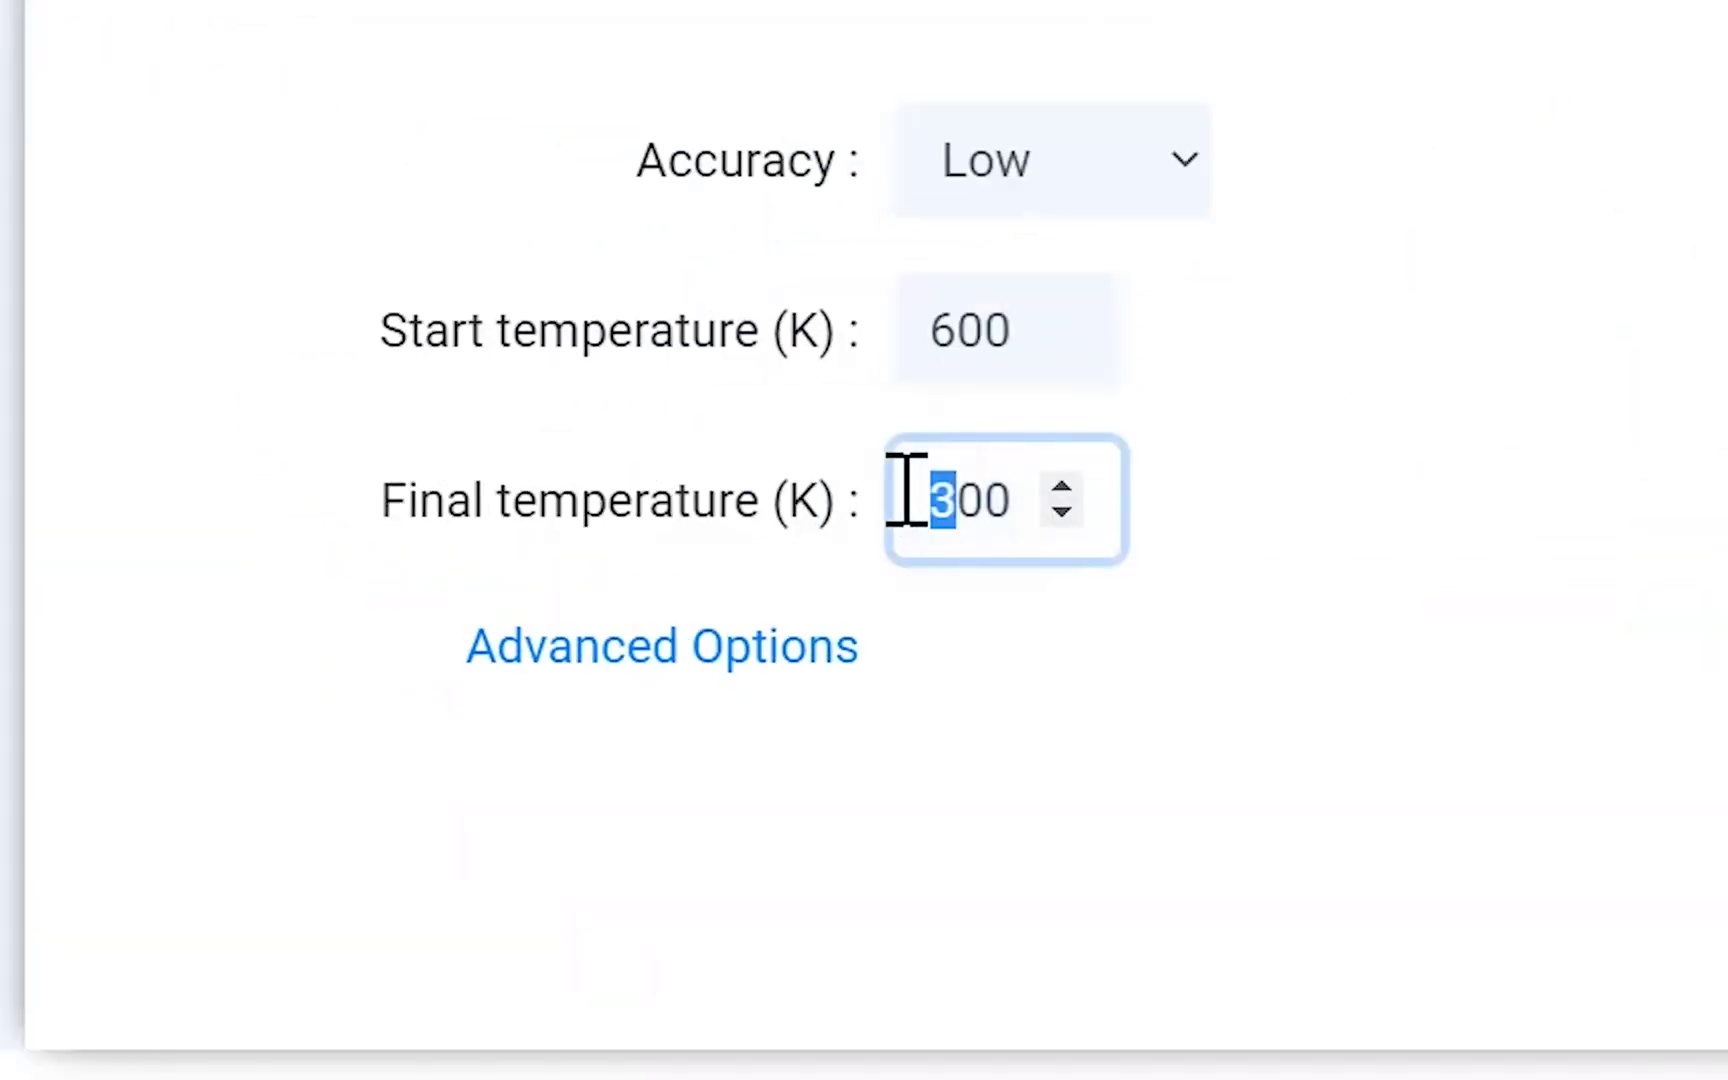
{"action": "type", "text": "1"}
{"action": "left_click", "coordinate": [1312, 555]}
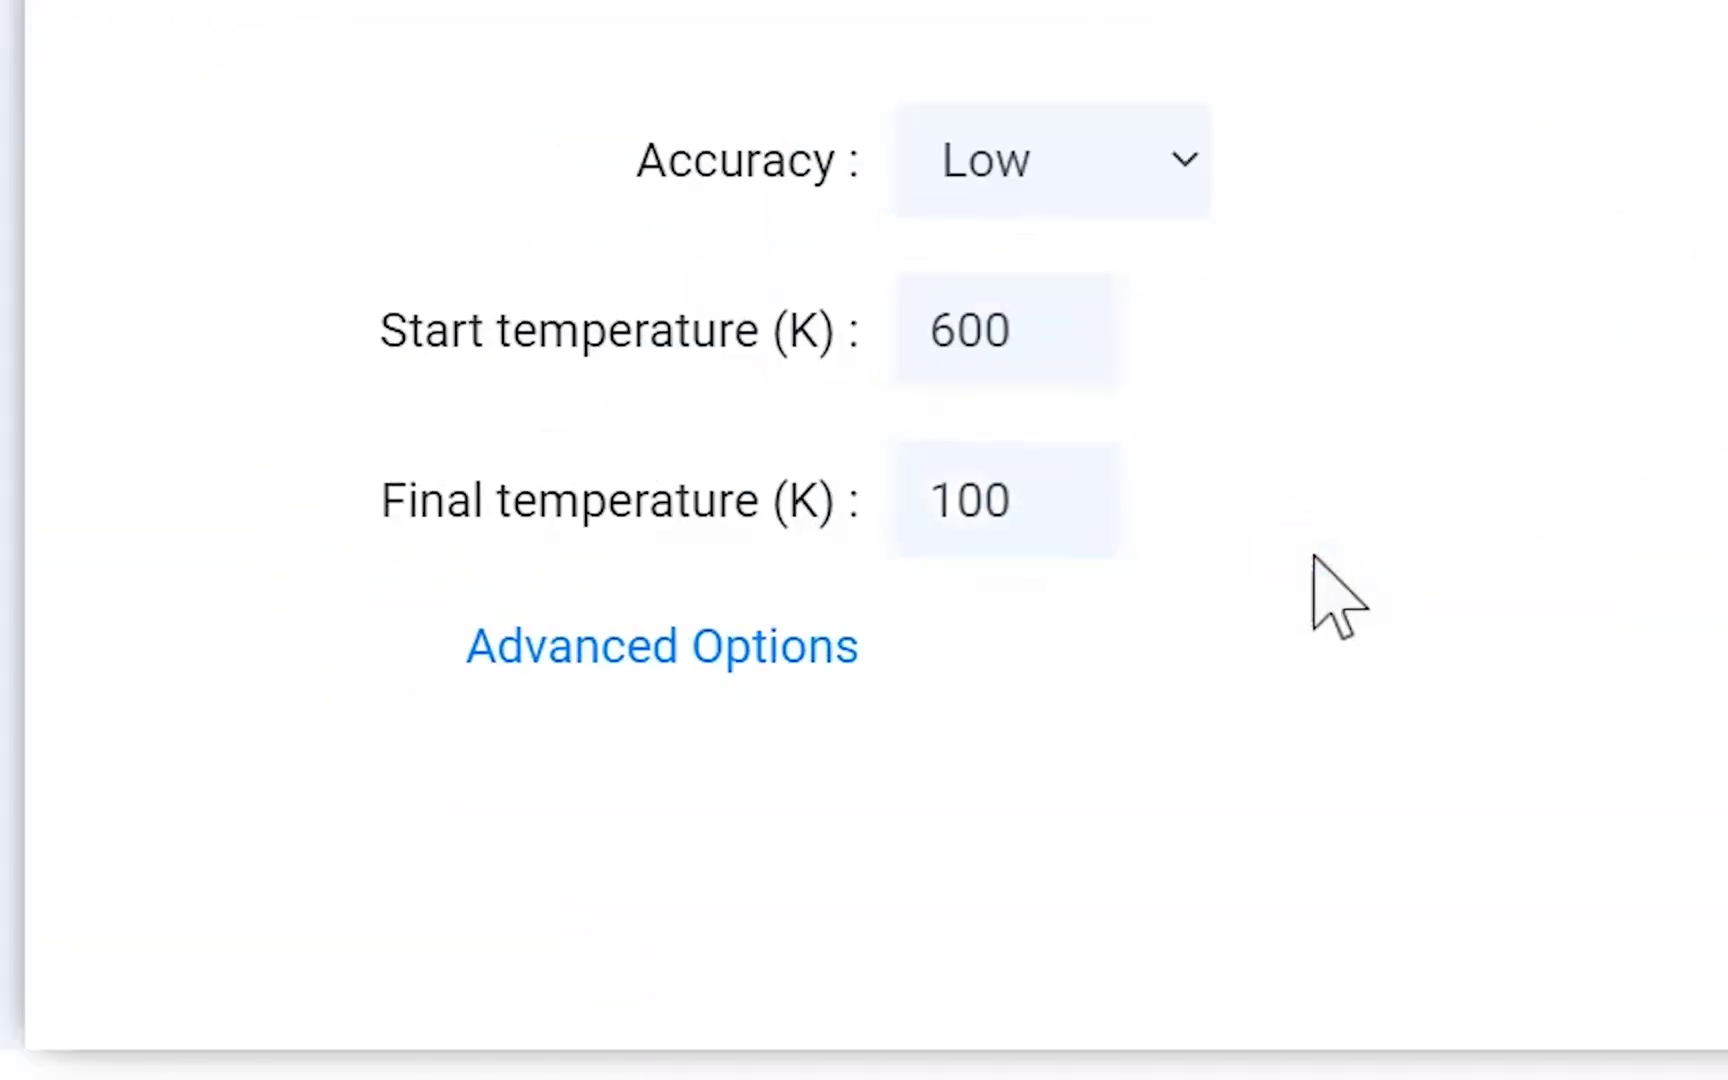
{"action": "left_click", "coordinate": [830, 648]}
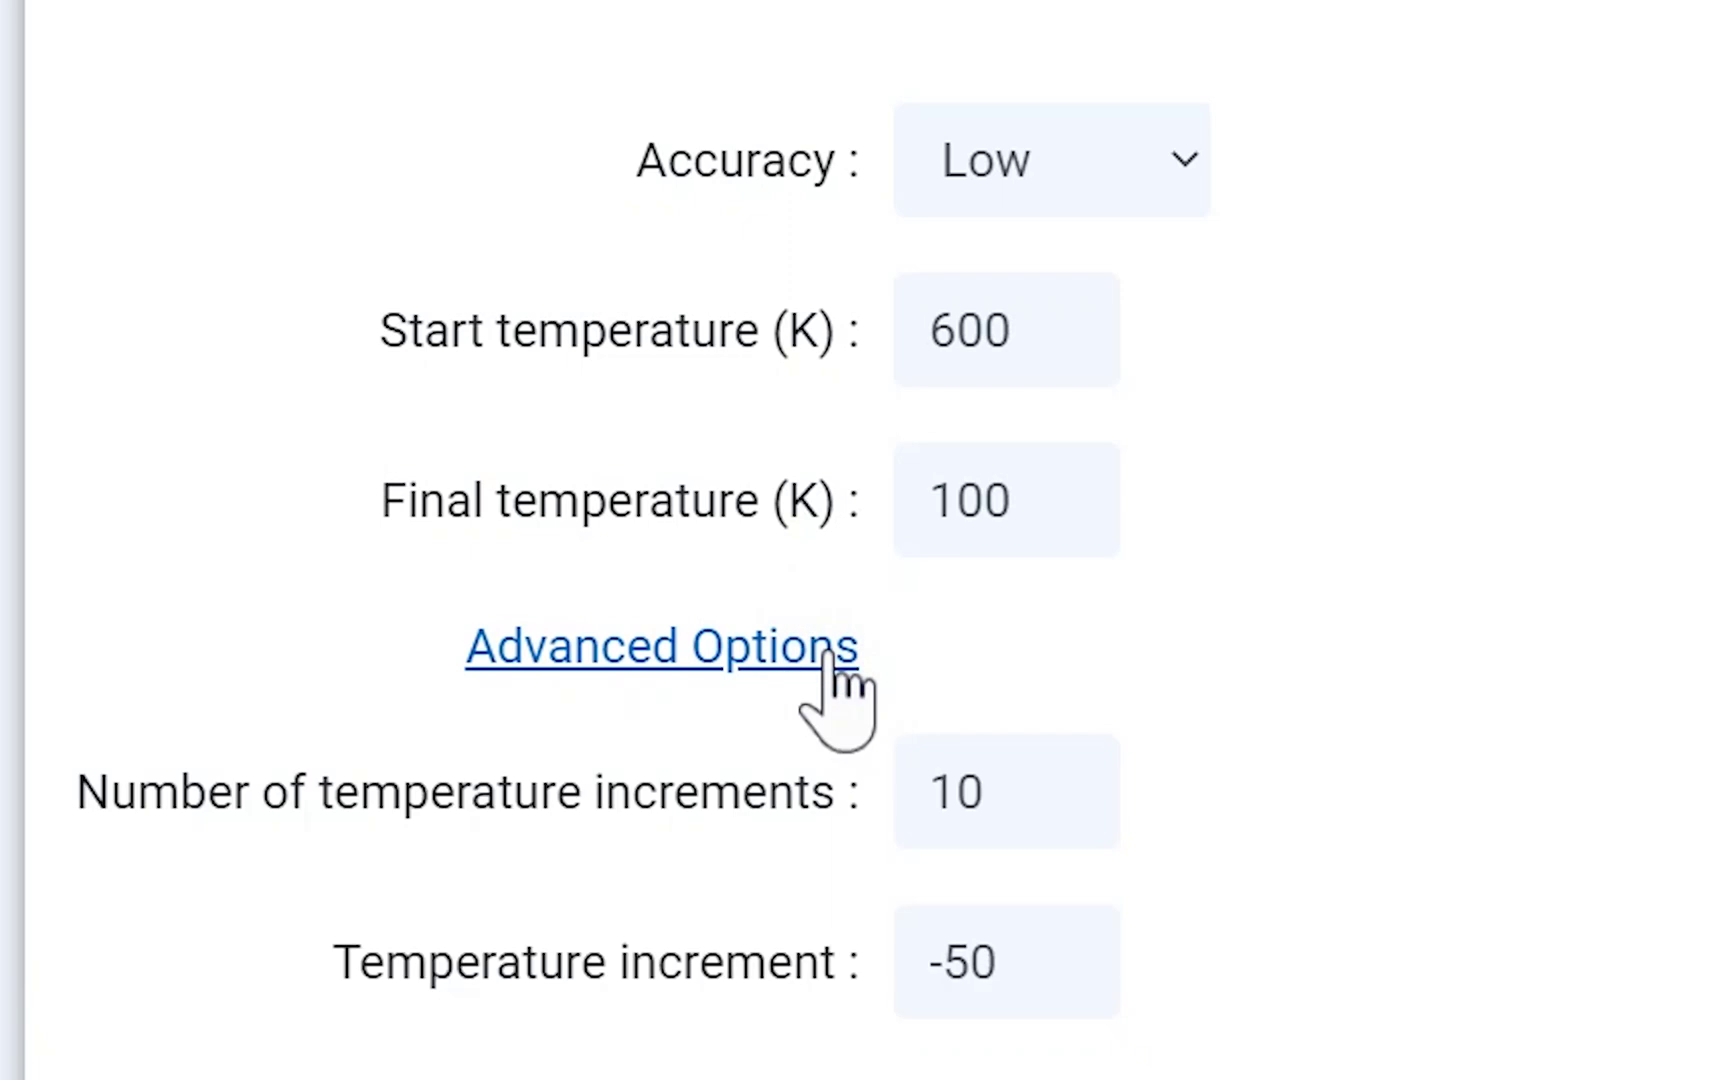
{"action": "left_click", "coordinate": [829, 650]}
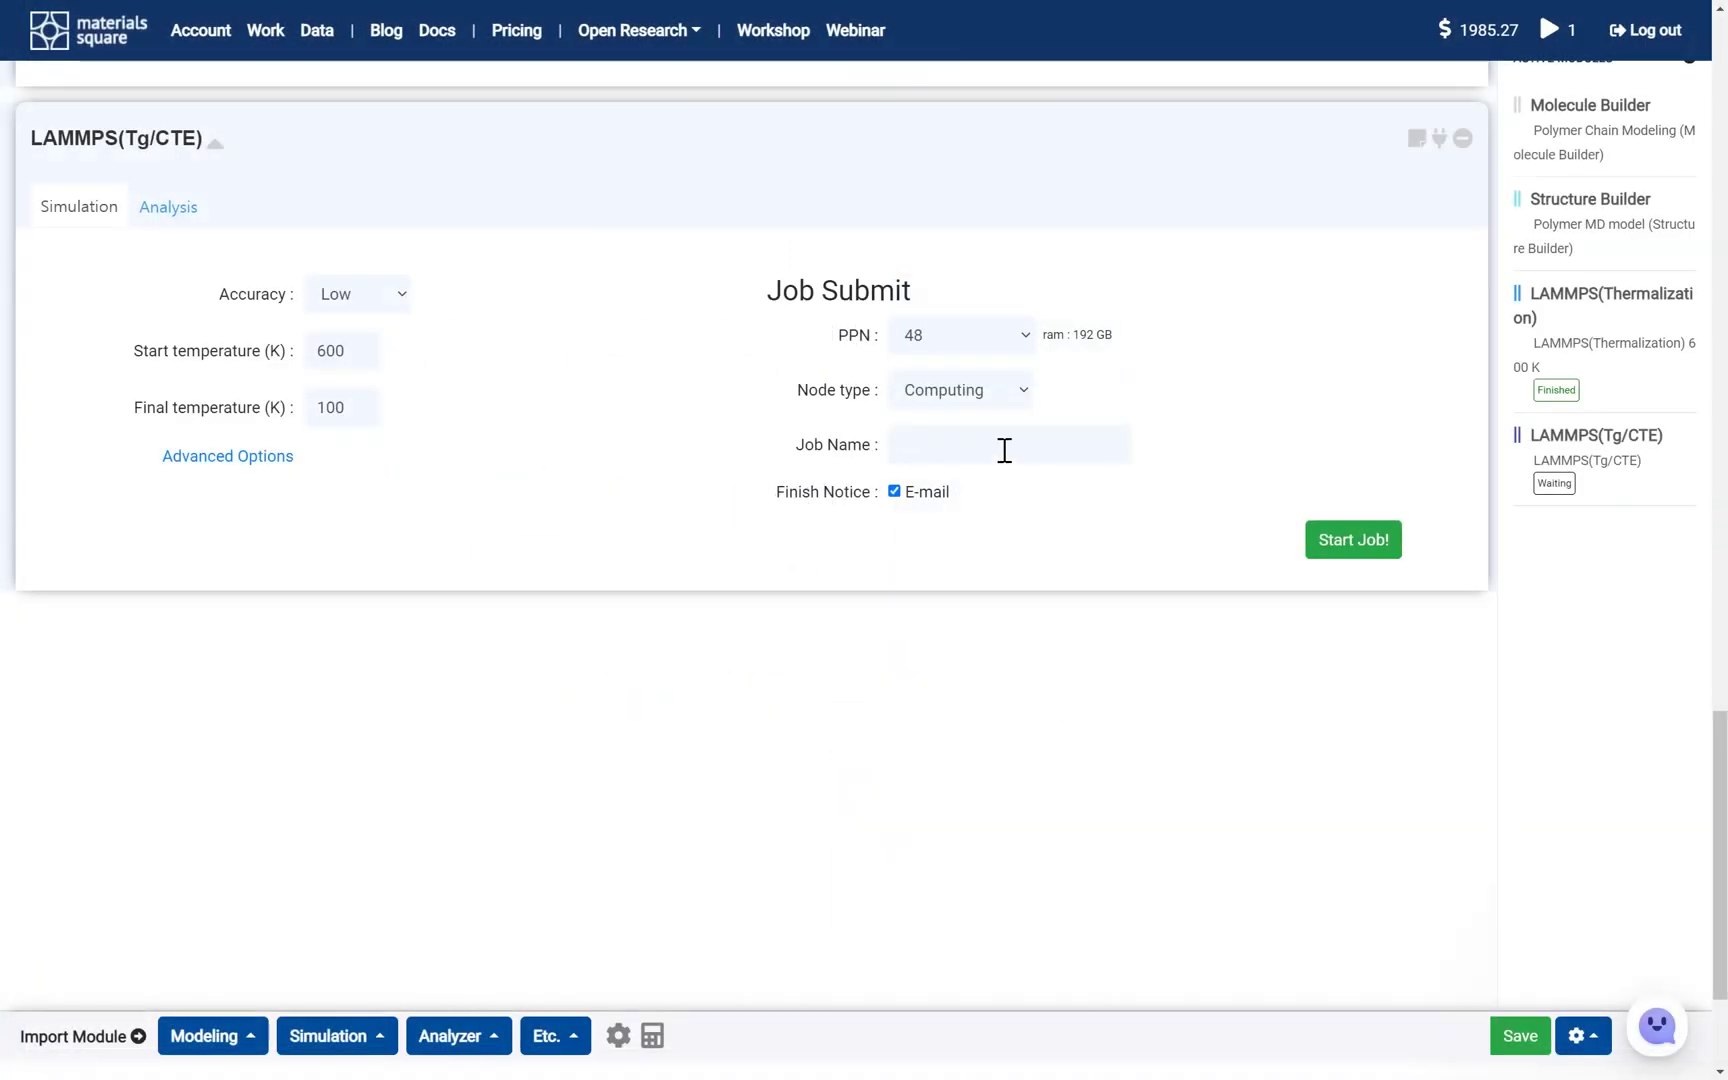
- Run the job as Tg-600-100 and confirm it finished successfully
{"action": "left_click", "coordinate": [1004, 450]}
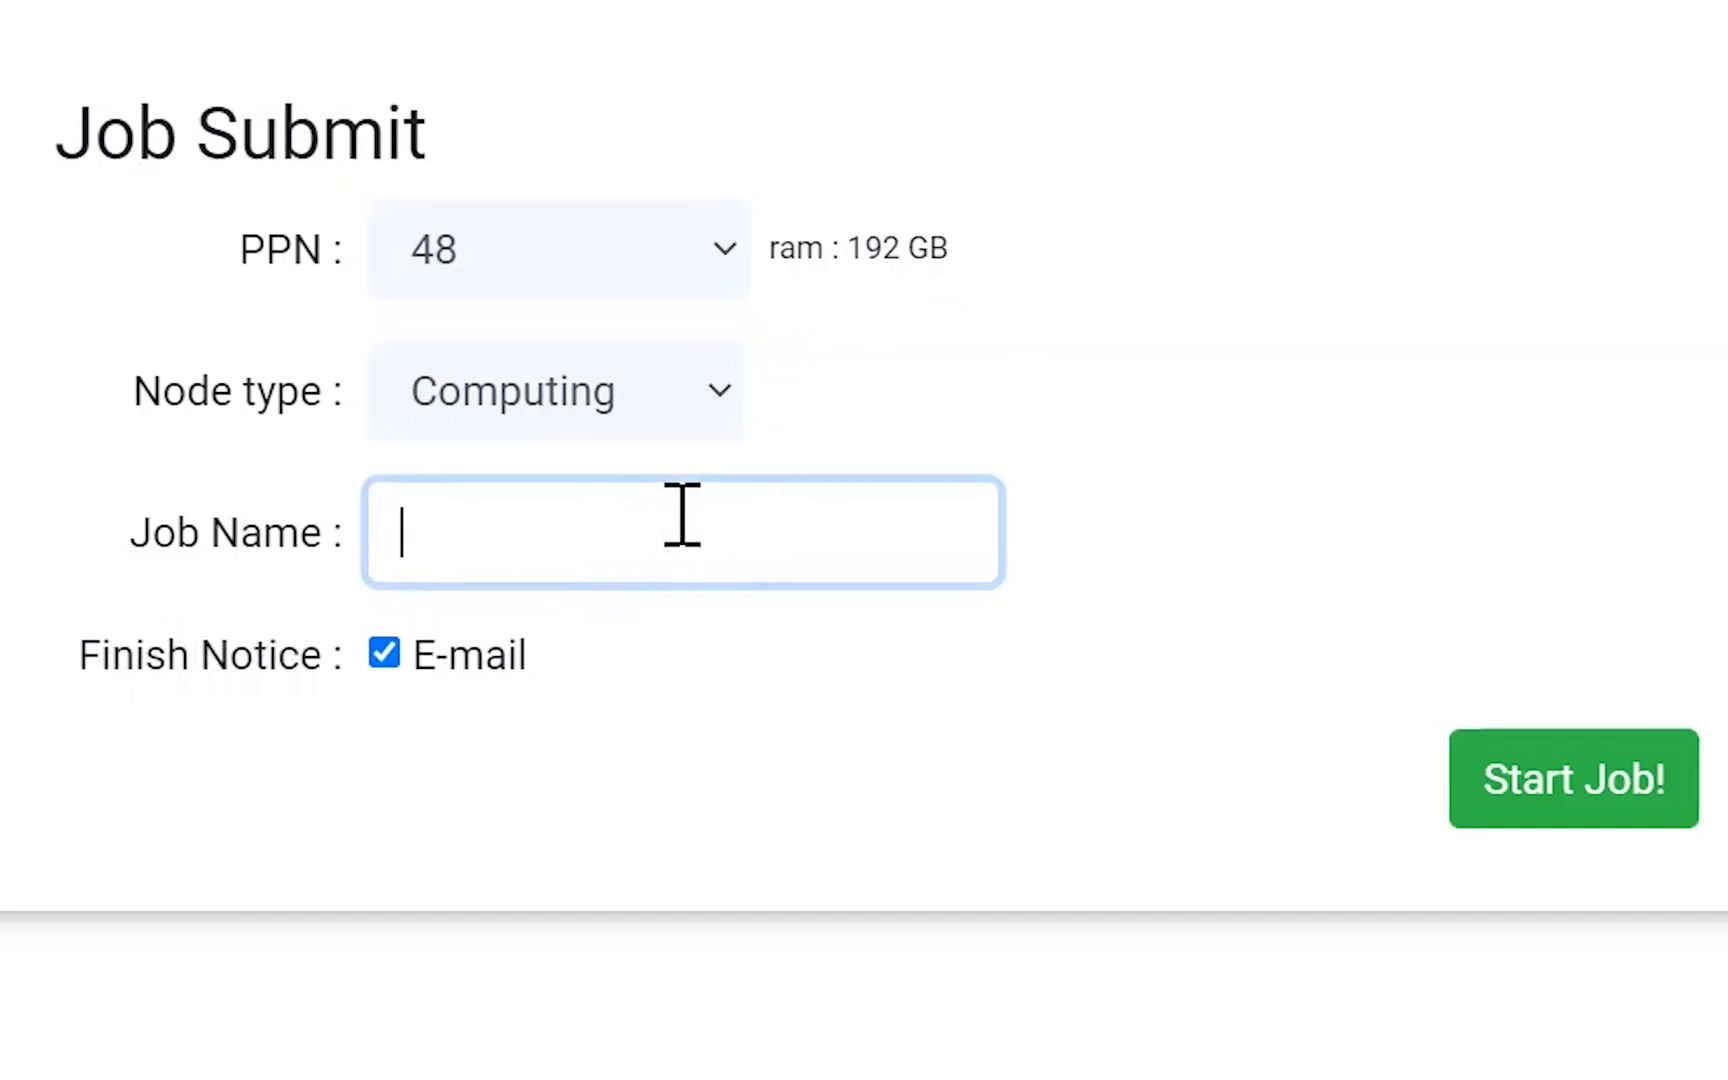
{"action": "type", "text": "Tg-600-100"}
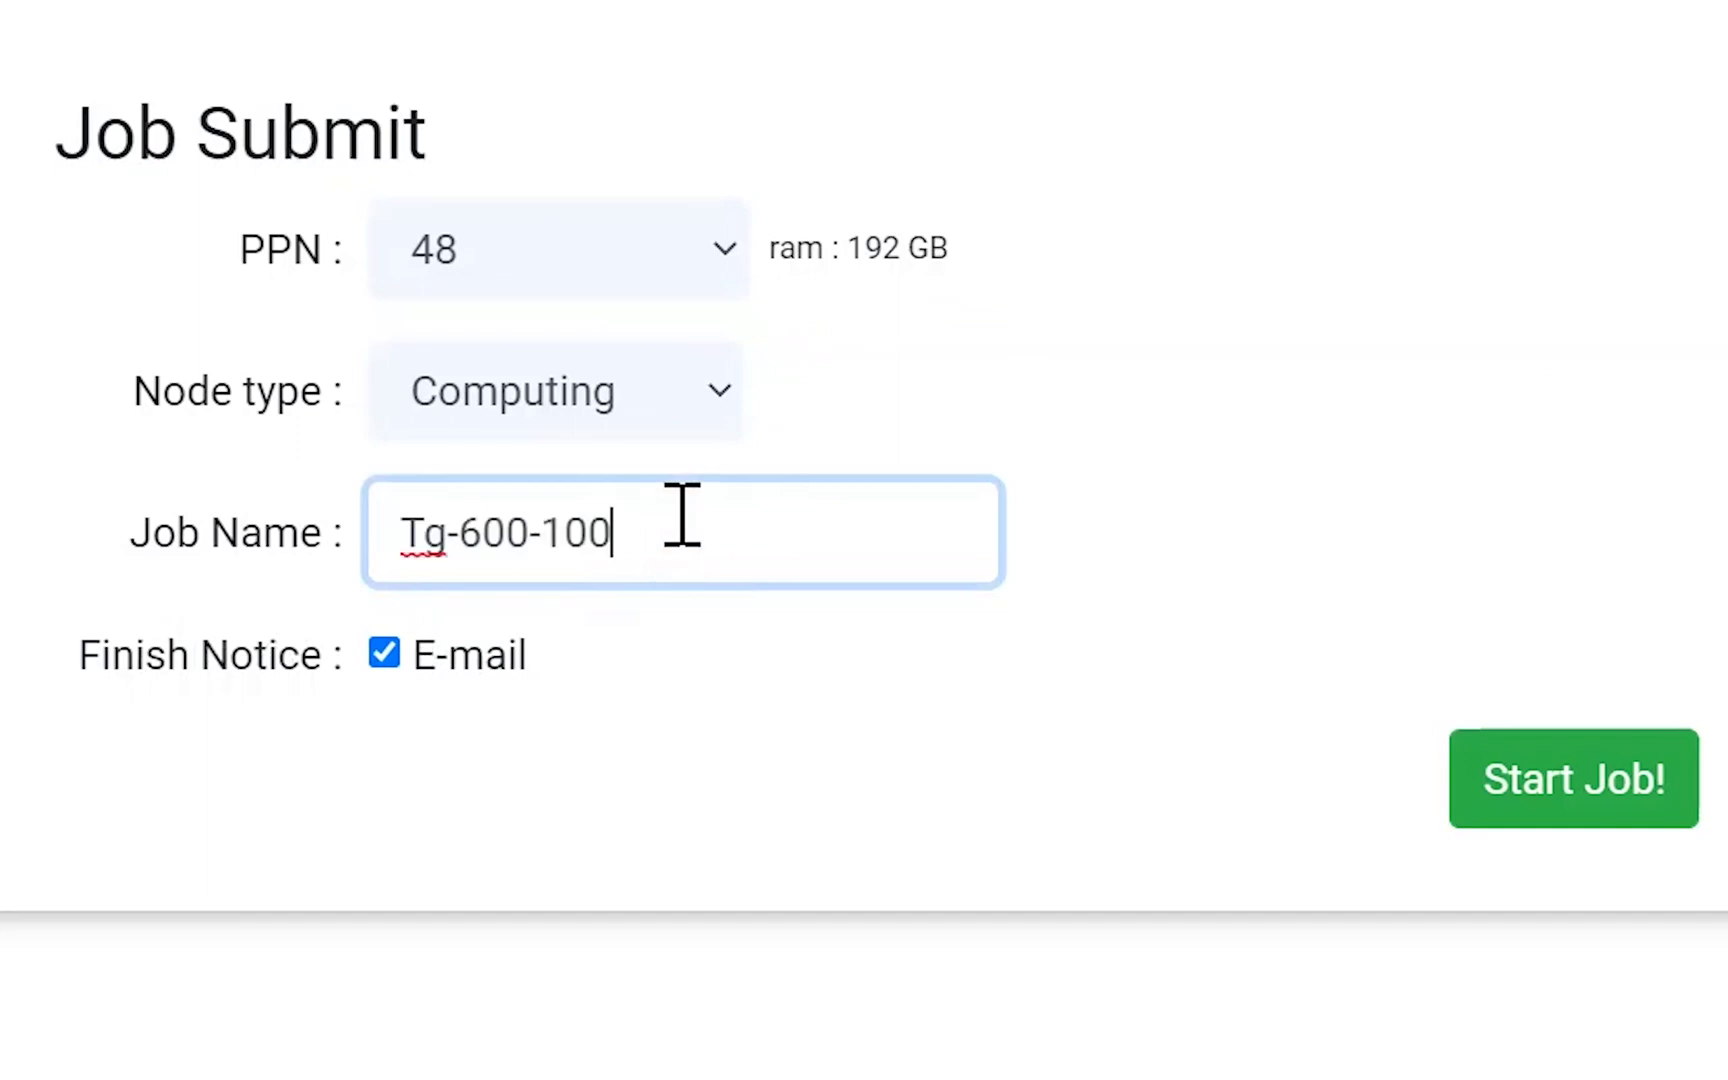
{"action": "left_click", "coordinate": [1604, 785]}
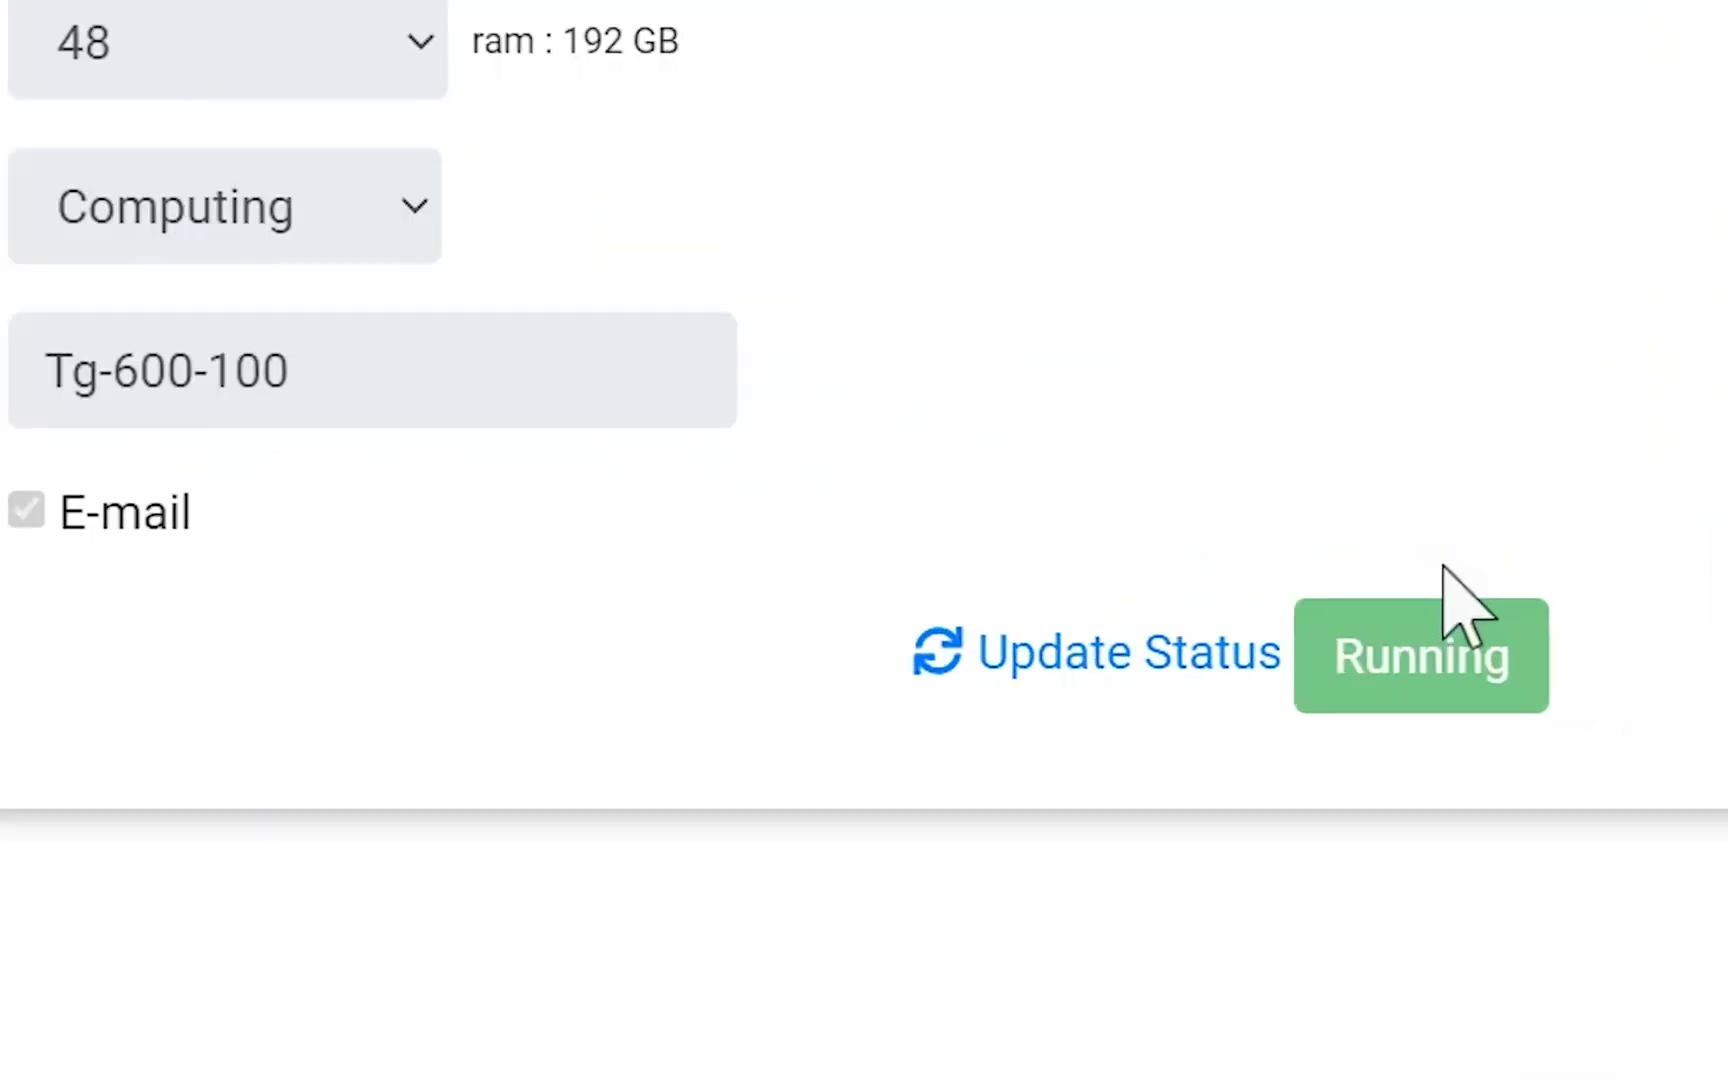
{"action": "left_click", "coordinate": [1148, 664]}
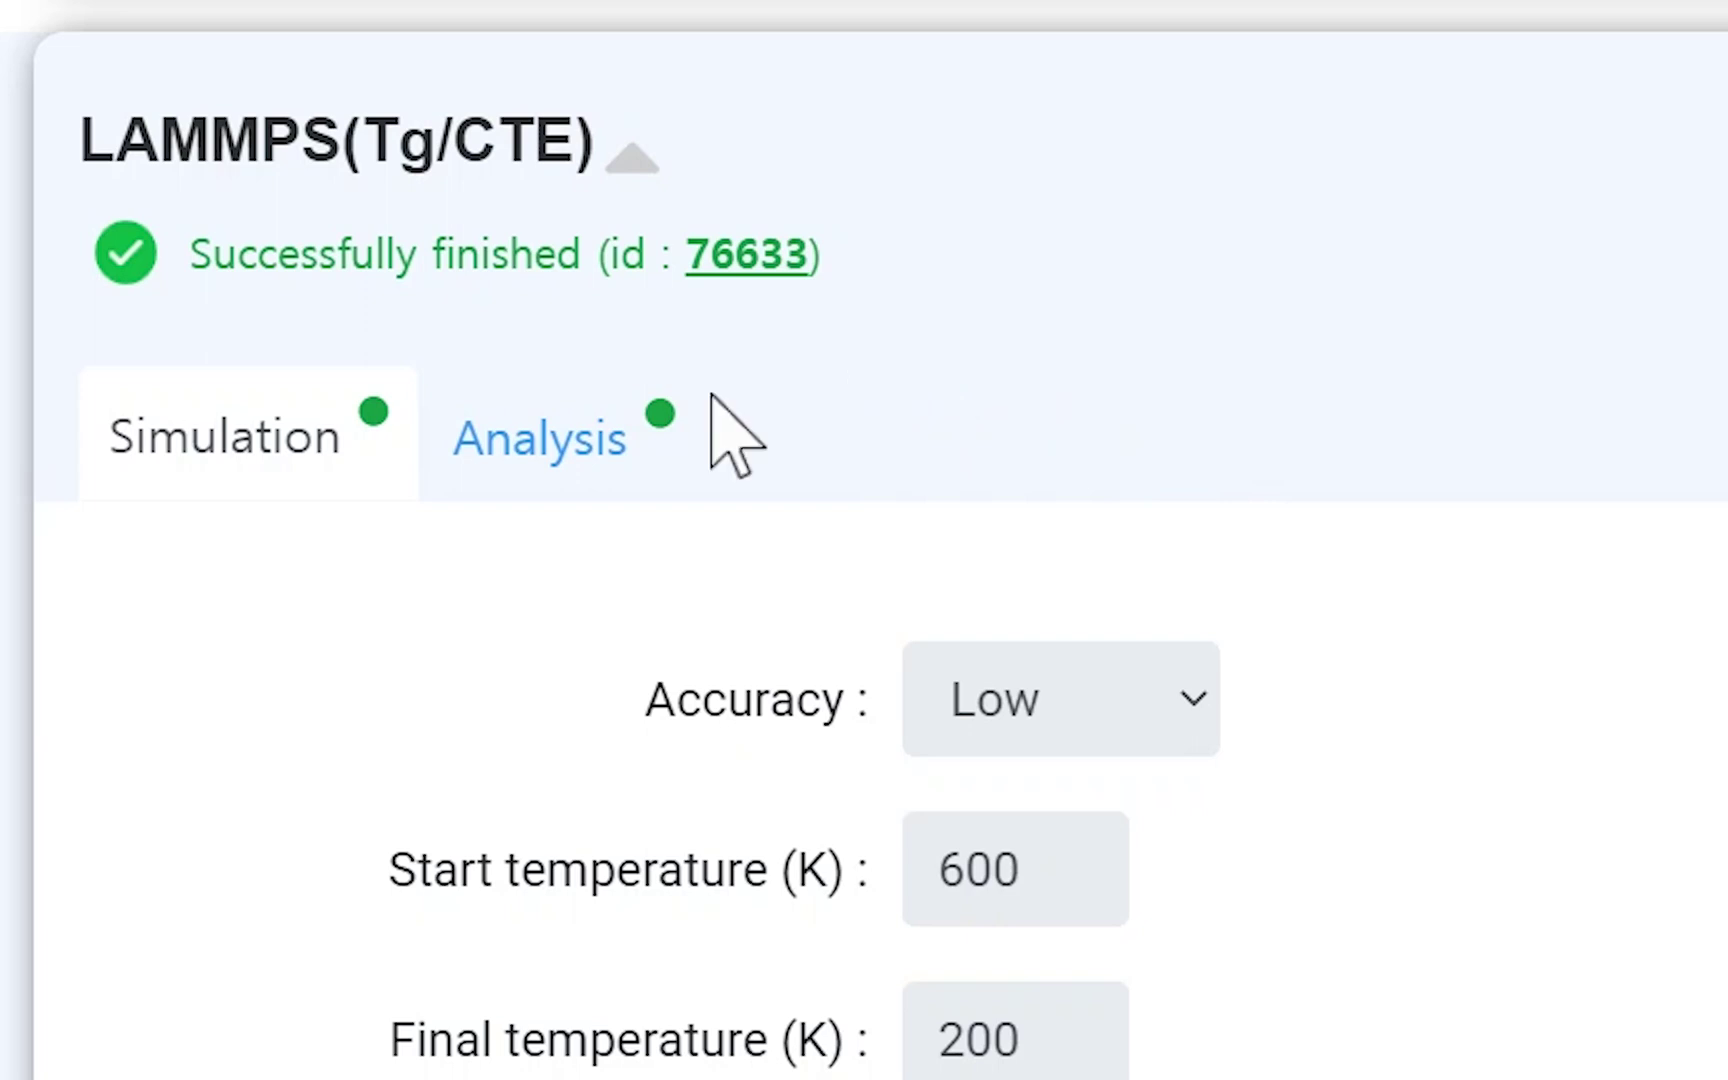
- Open the Tg/CTE Analysis tab and scroll through the volume, CTE, temperature and MSD charts
{"action": "left_click", "coordinate": [636, 436]}
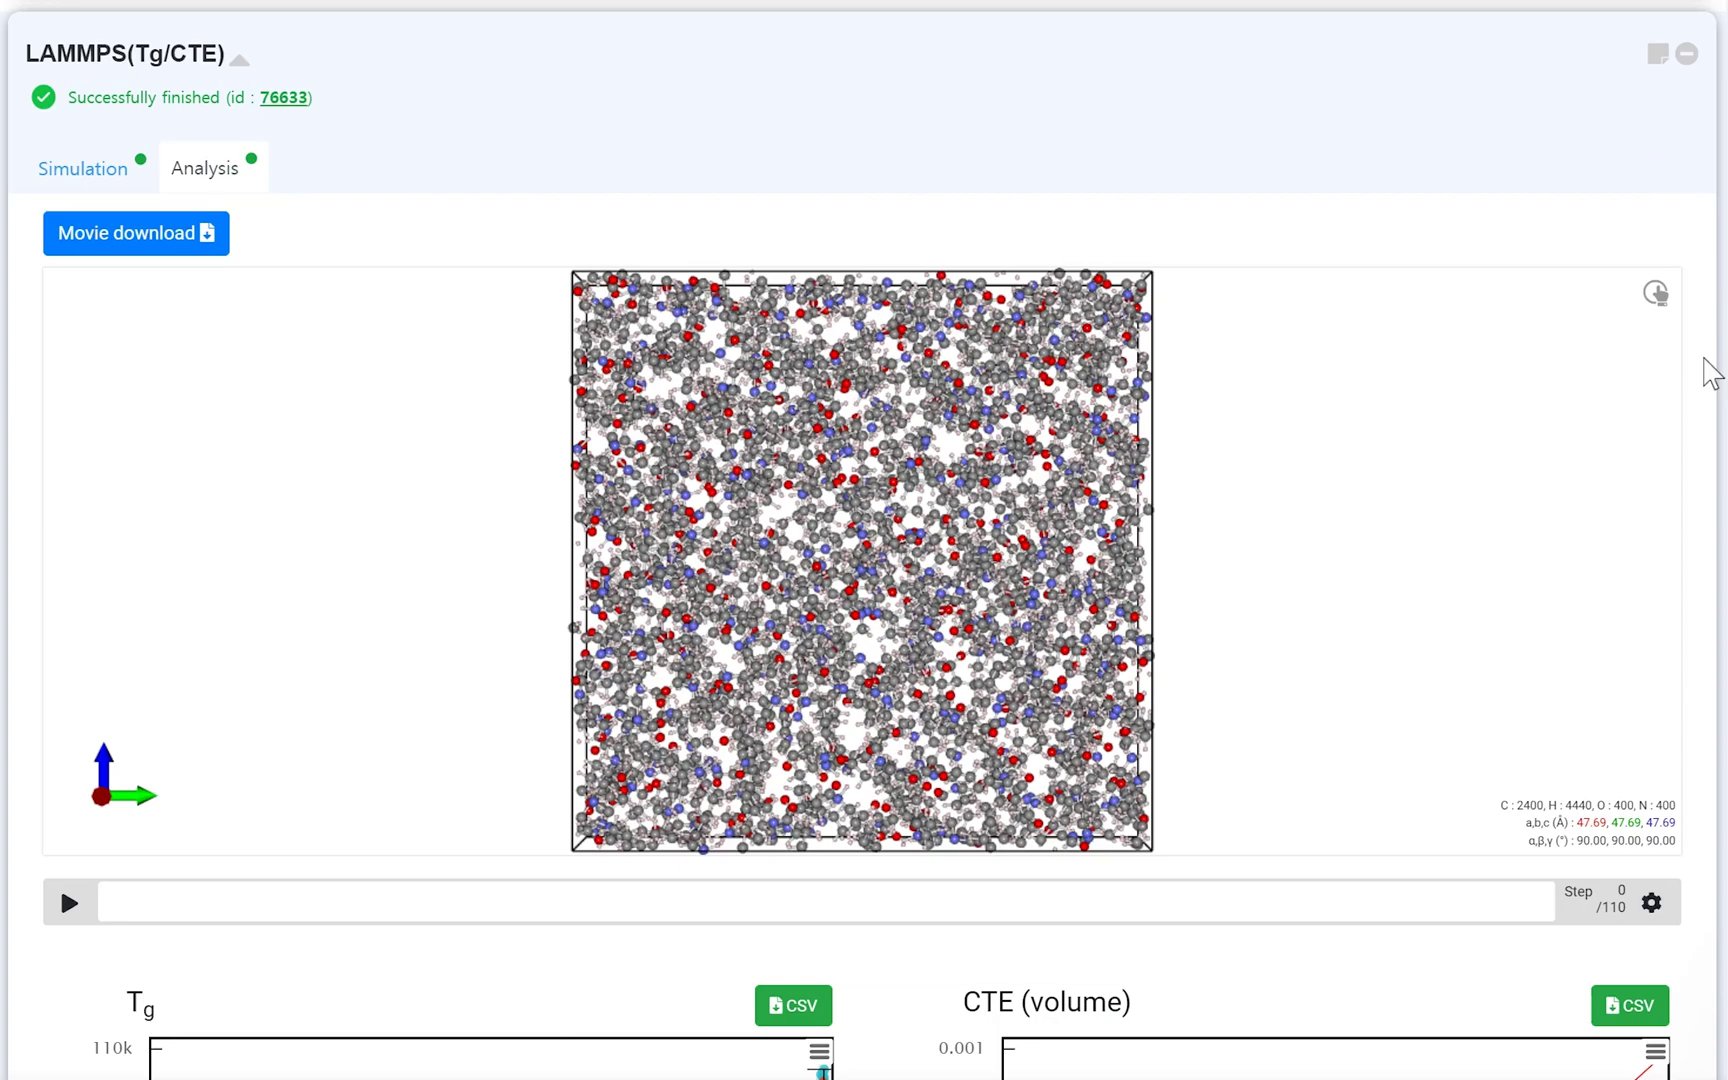
{"action": "scroll", "coordinate": [1710, 372], "scroll_direction": "down", "scroll_amount": 7}
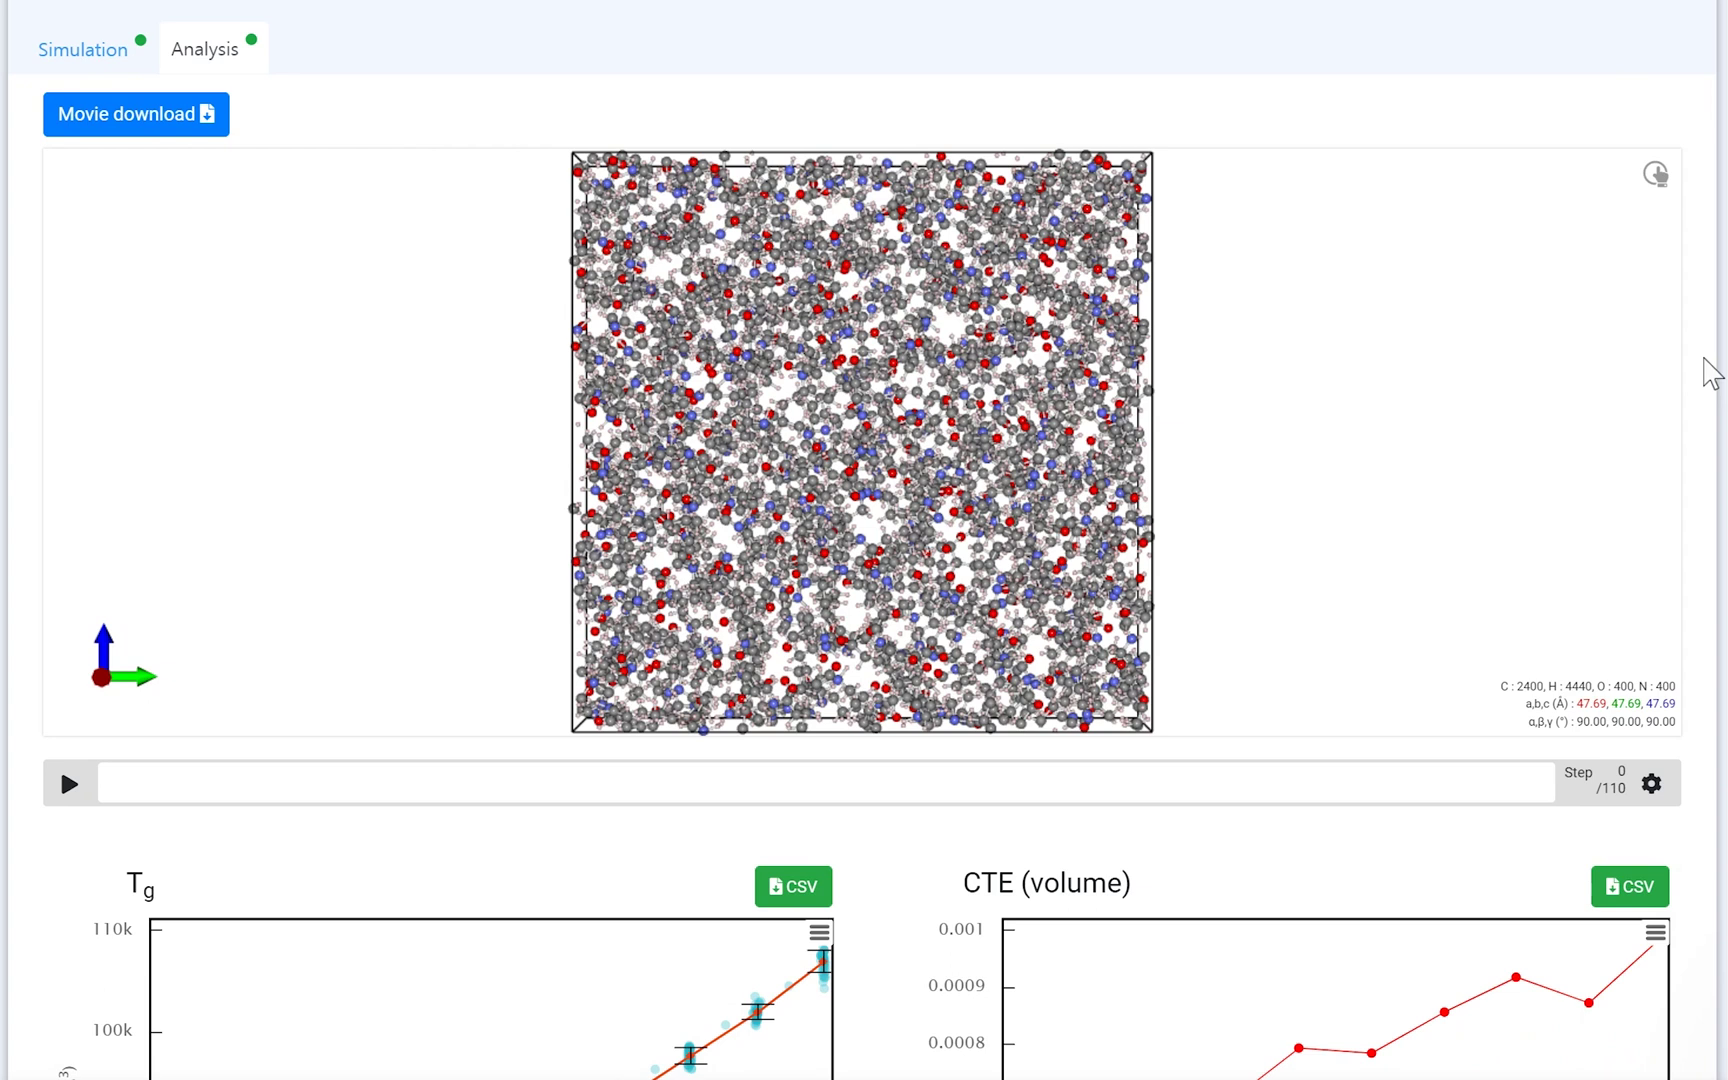
{"action": "scroll", "coordinate": [1710, 372], "scroll_direction": "down", "scroll_amount": 3}
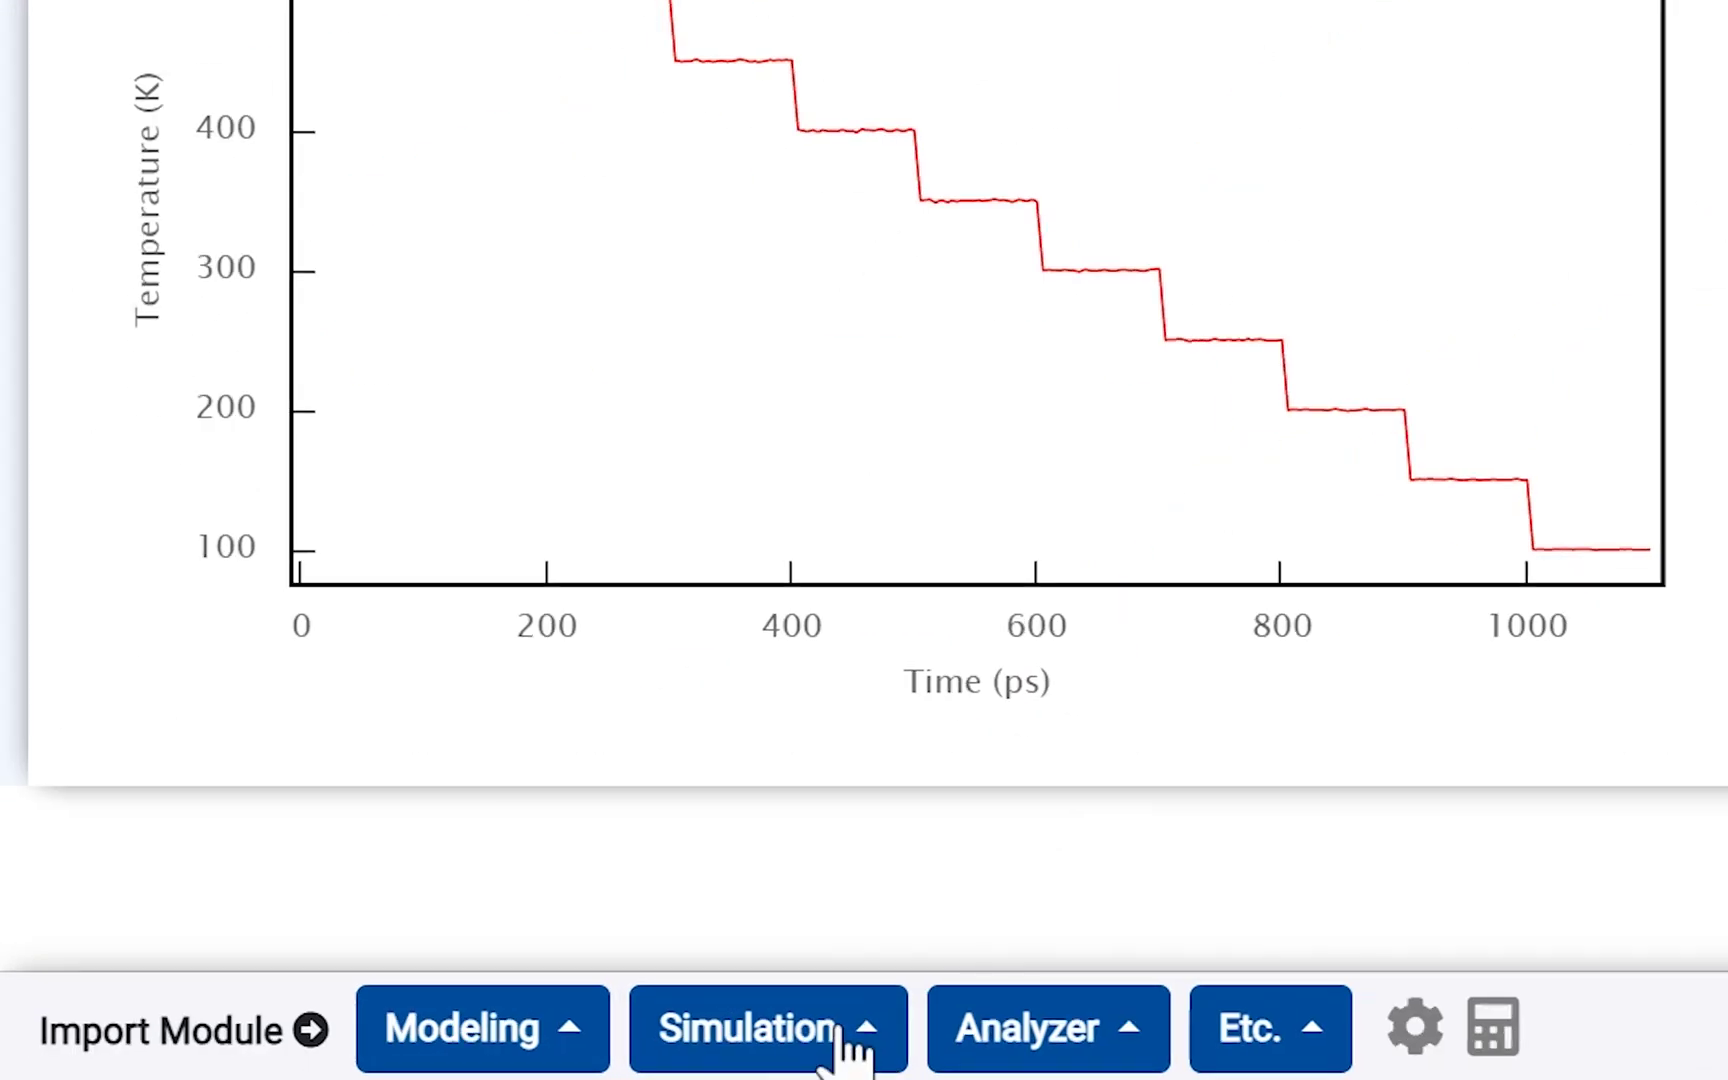
- Add a ChemLAMMPS Solubility parameter module using the Tg/CTE result as its amorphous cell
{"action": "left_click", "coordinate": [836, 1030]}
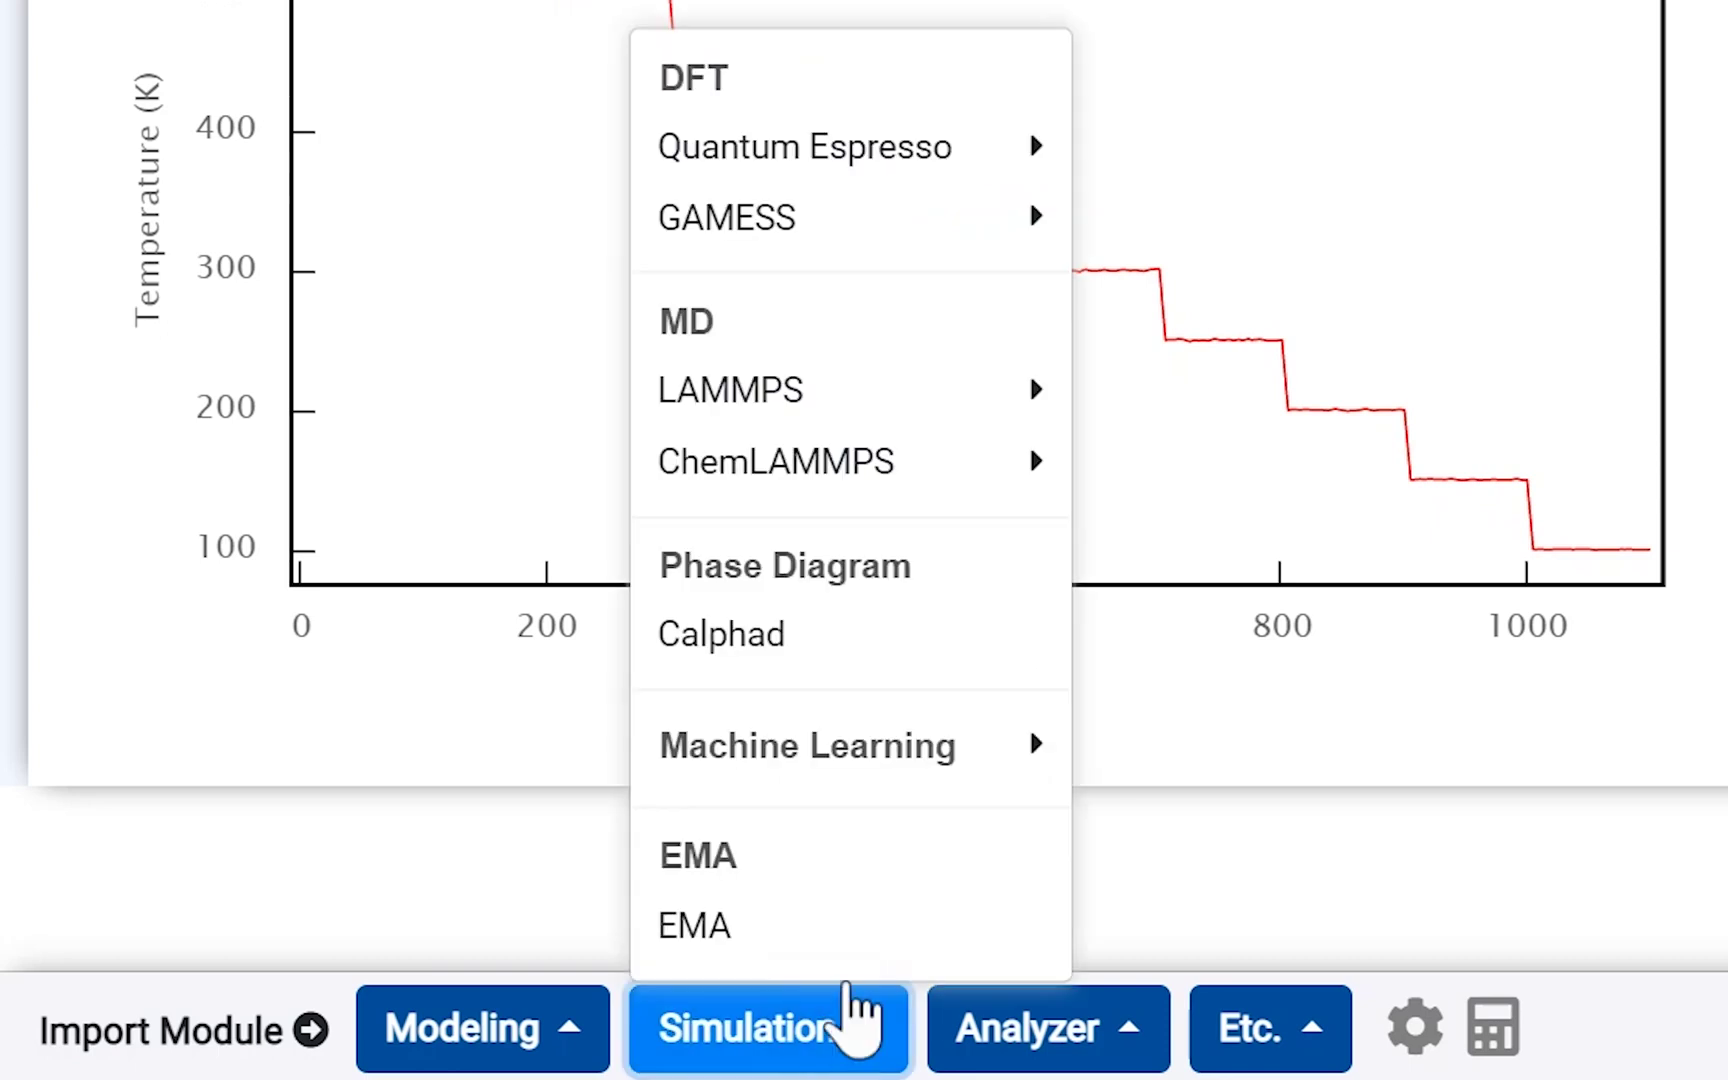
{"action": "mouse_move", "coordinate": [995, 468]}
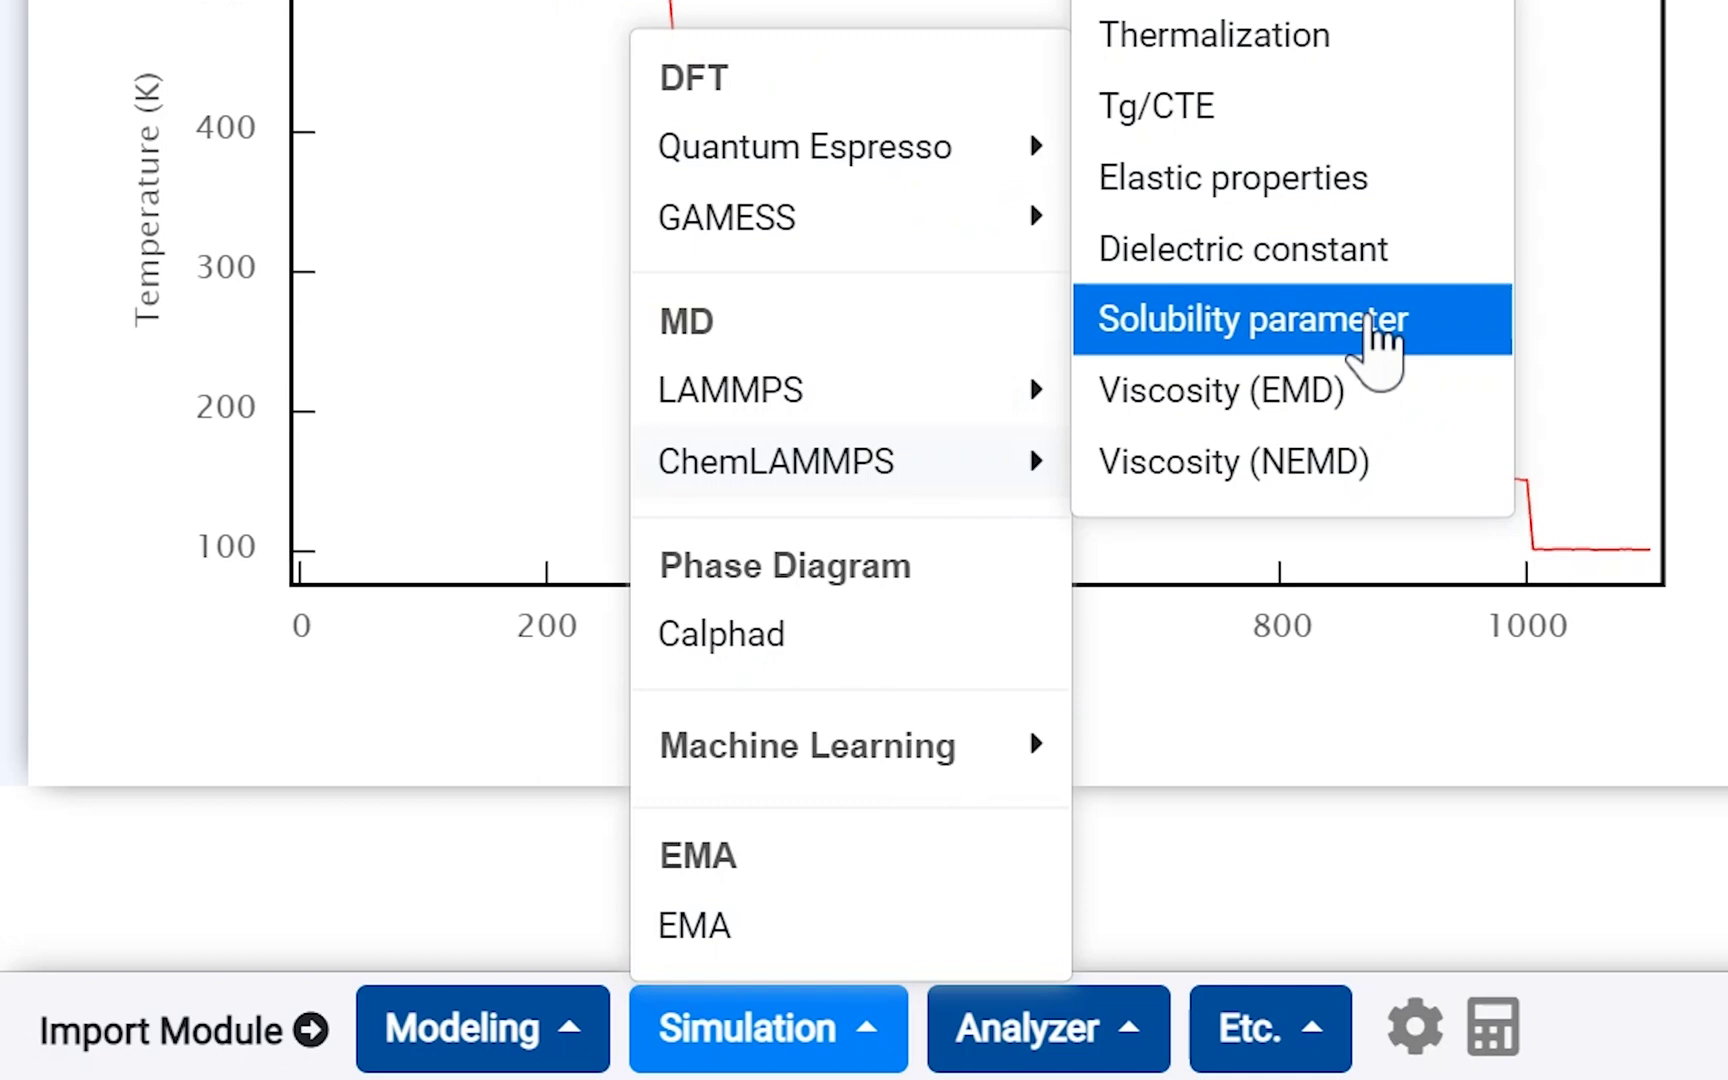
{"action": "left_click", "coordinate": [1372, 322]}
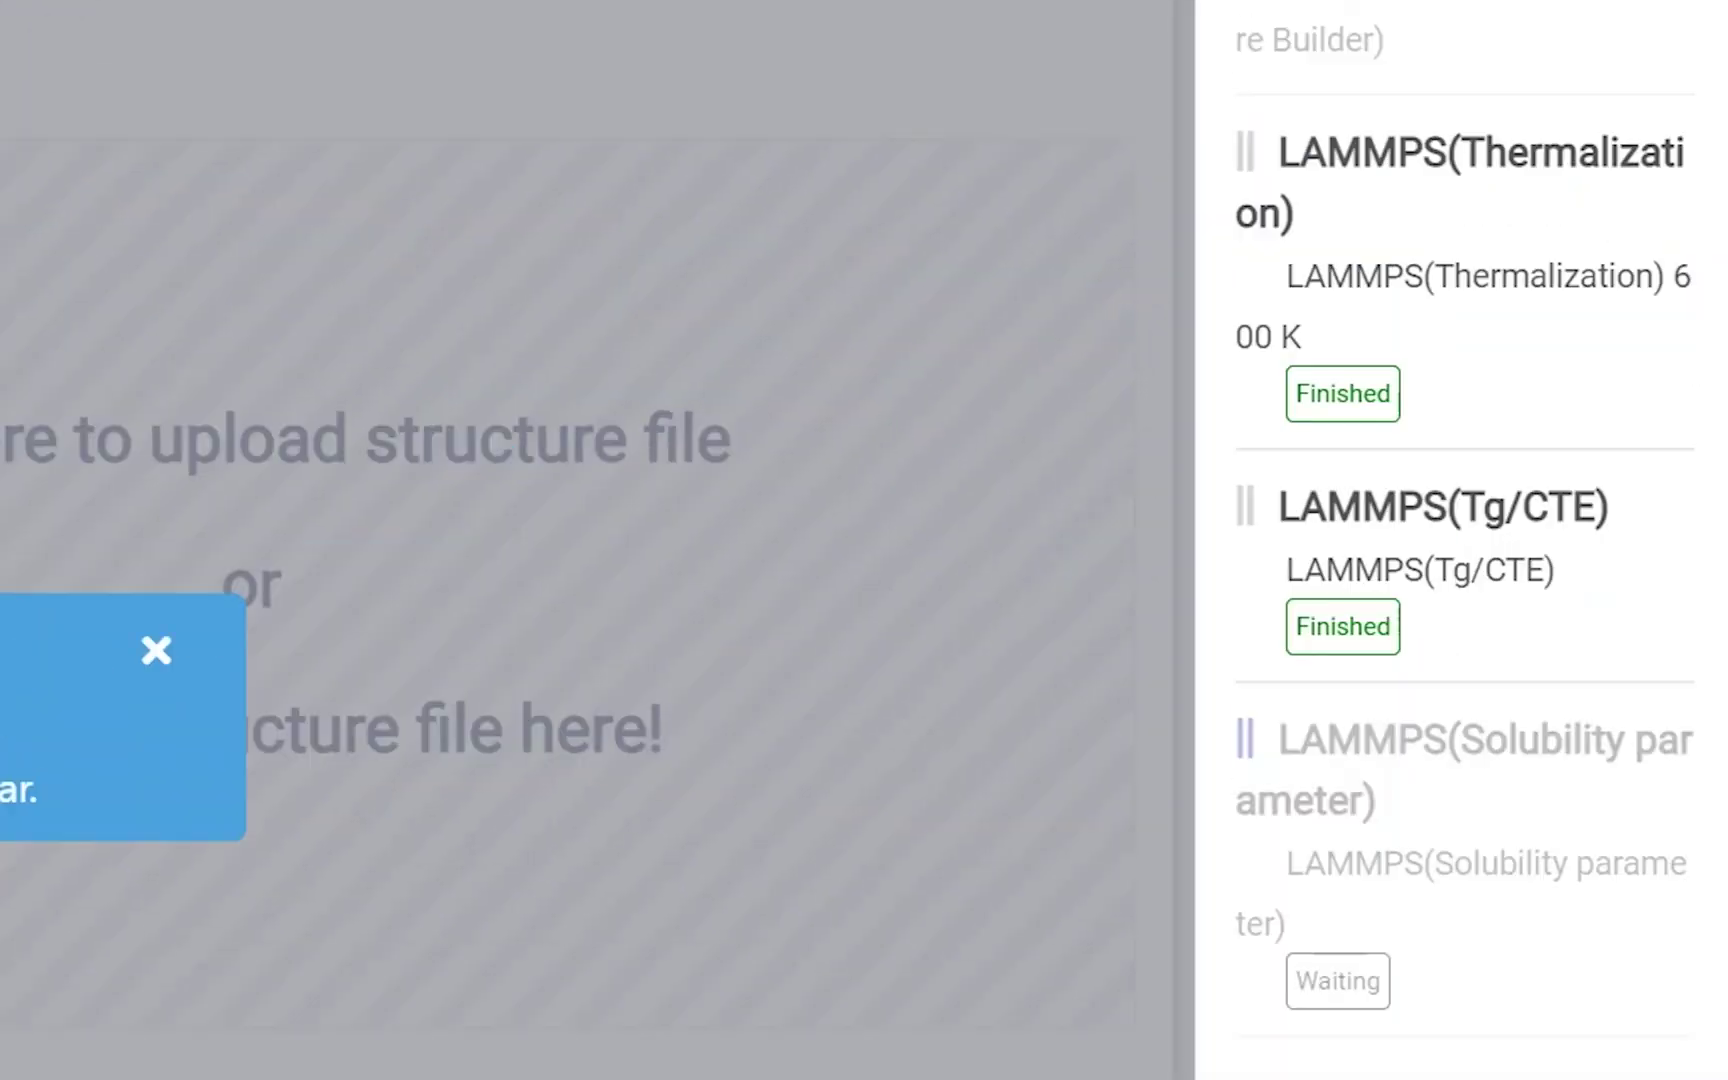
{"action": "left_click", "coordinate": [1562, 604]}
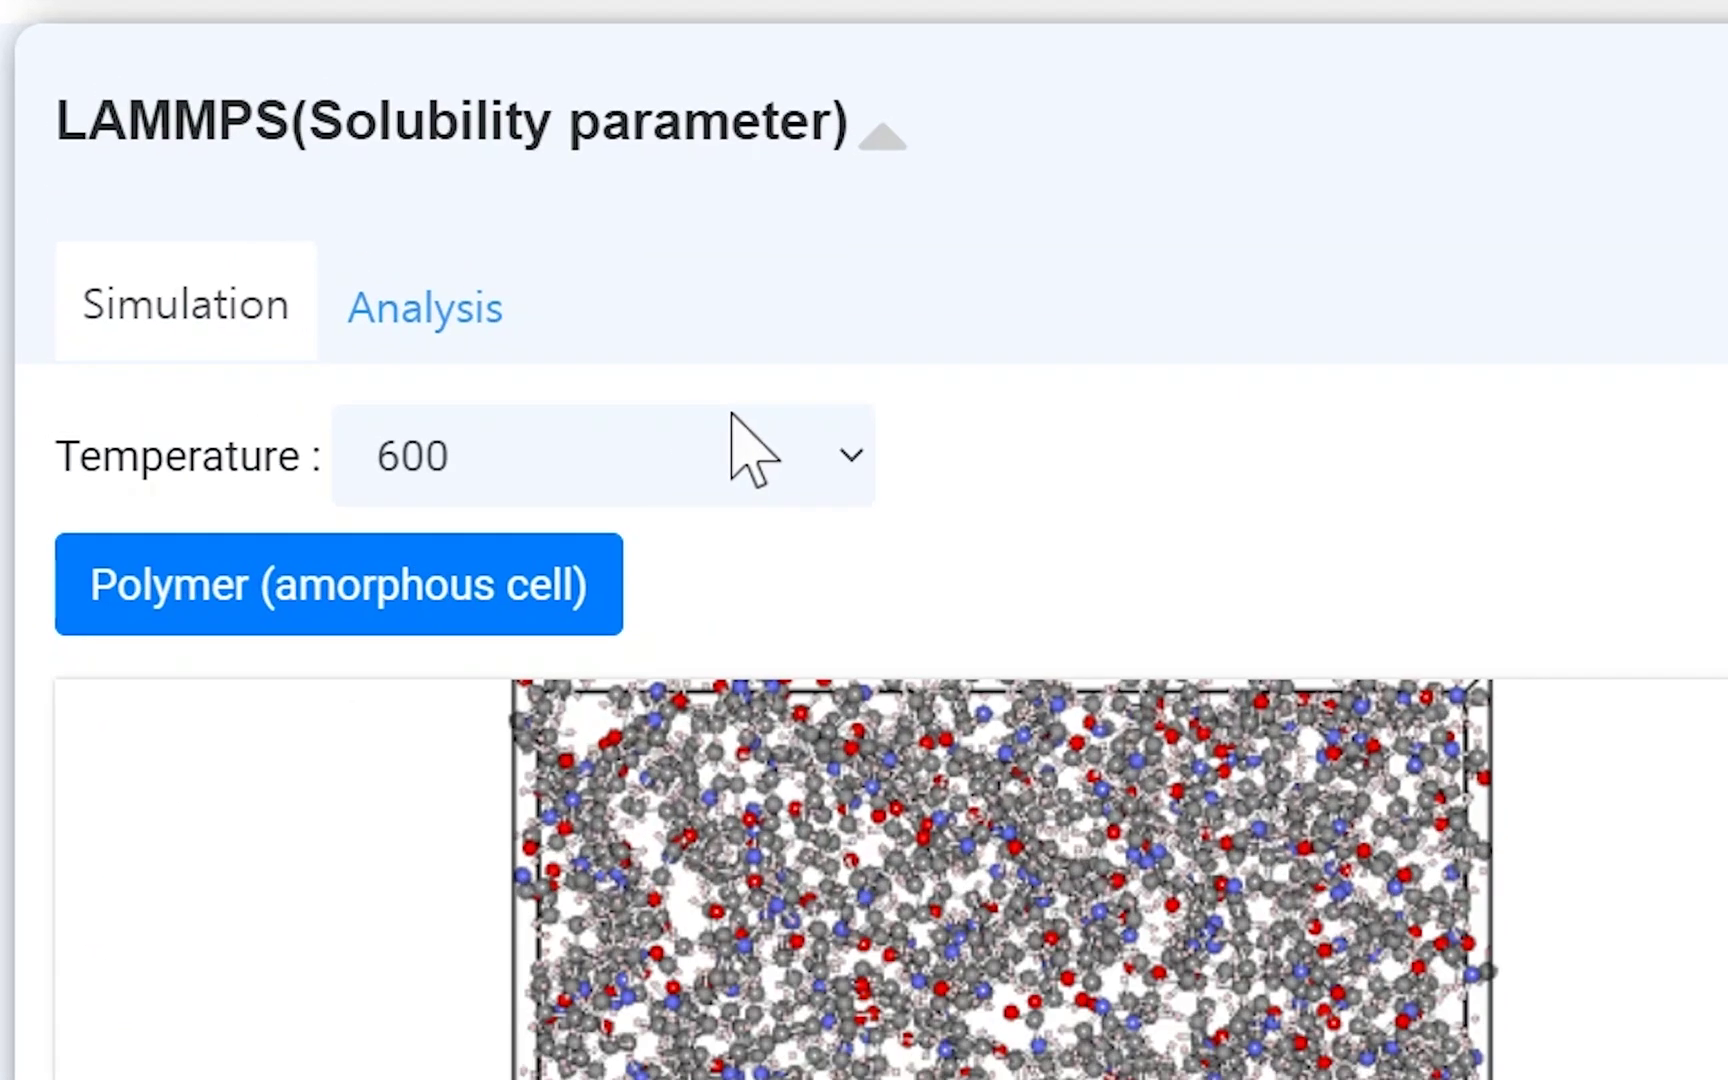
- Keep the module temperature at 600 and load the Molecule Builder result as the monomer
{"action": "left_click", "coordinate": [292, 274]}
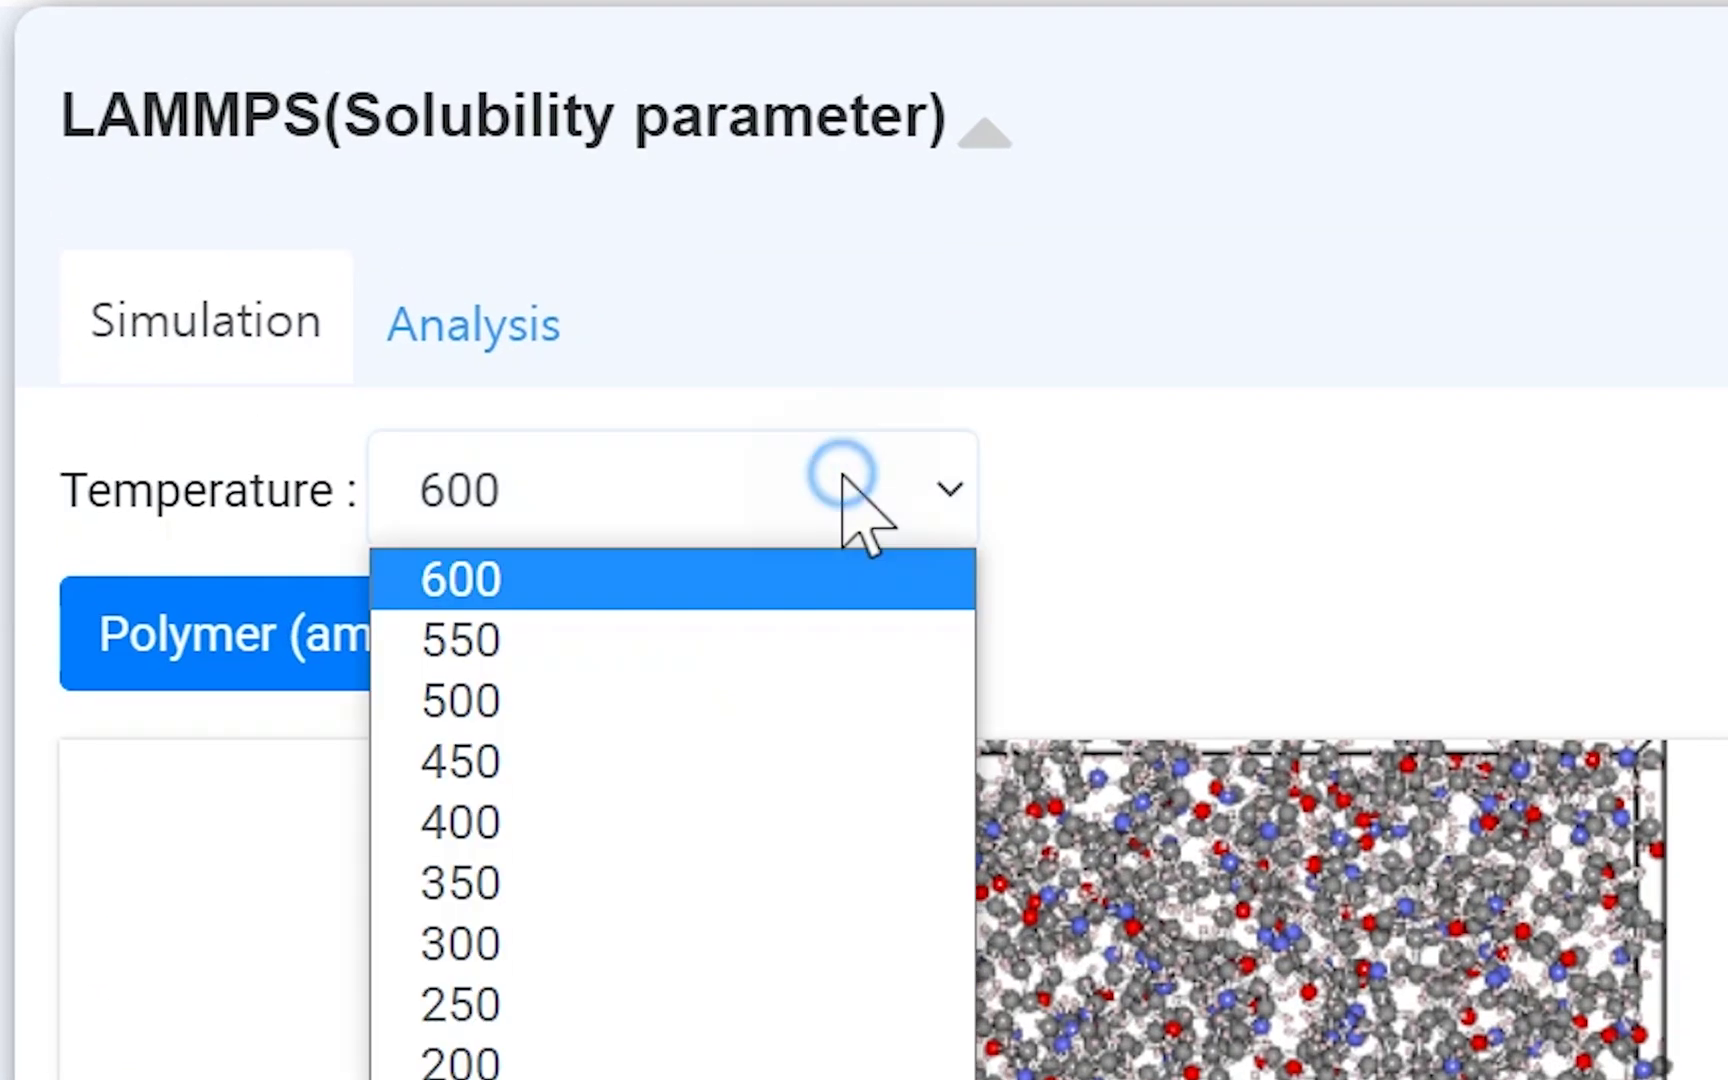
{"action": "left_click", "coordinate": [888, 578]}
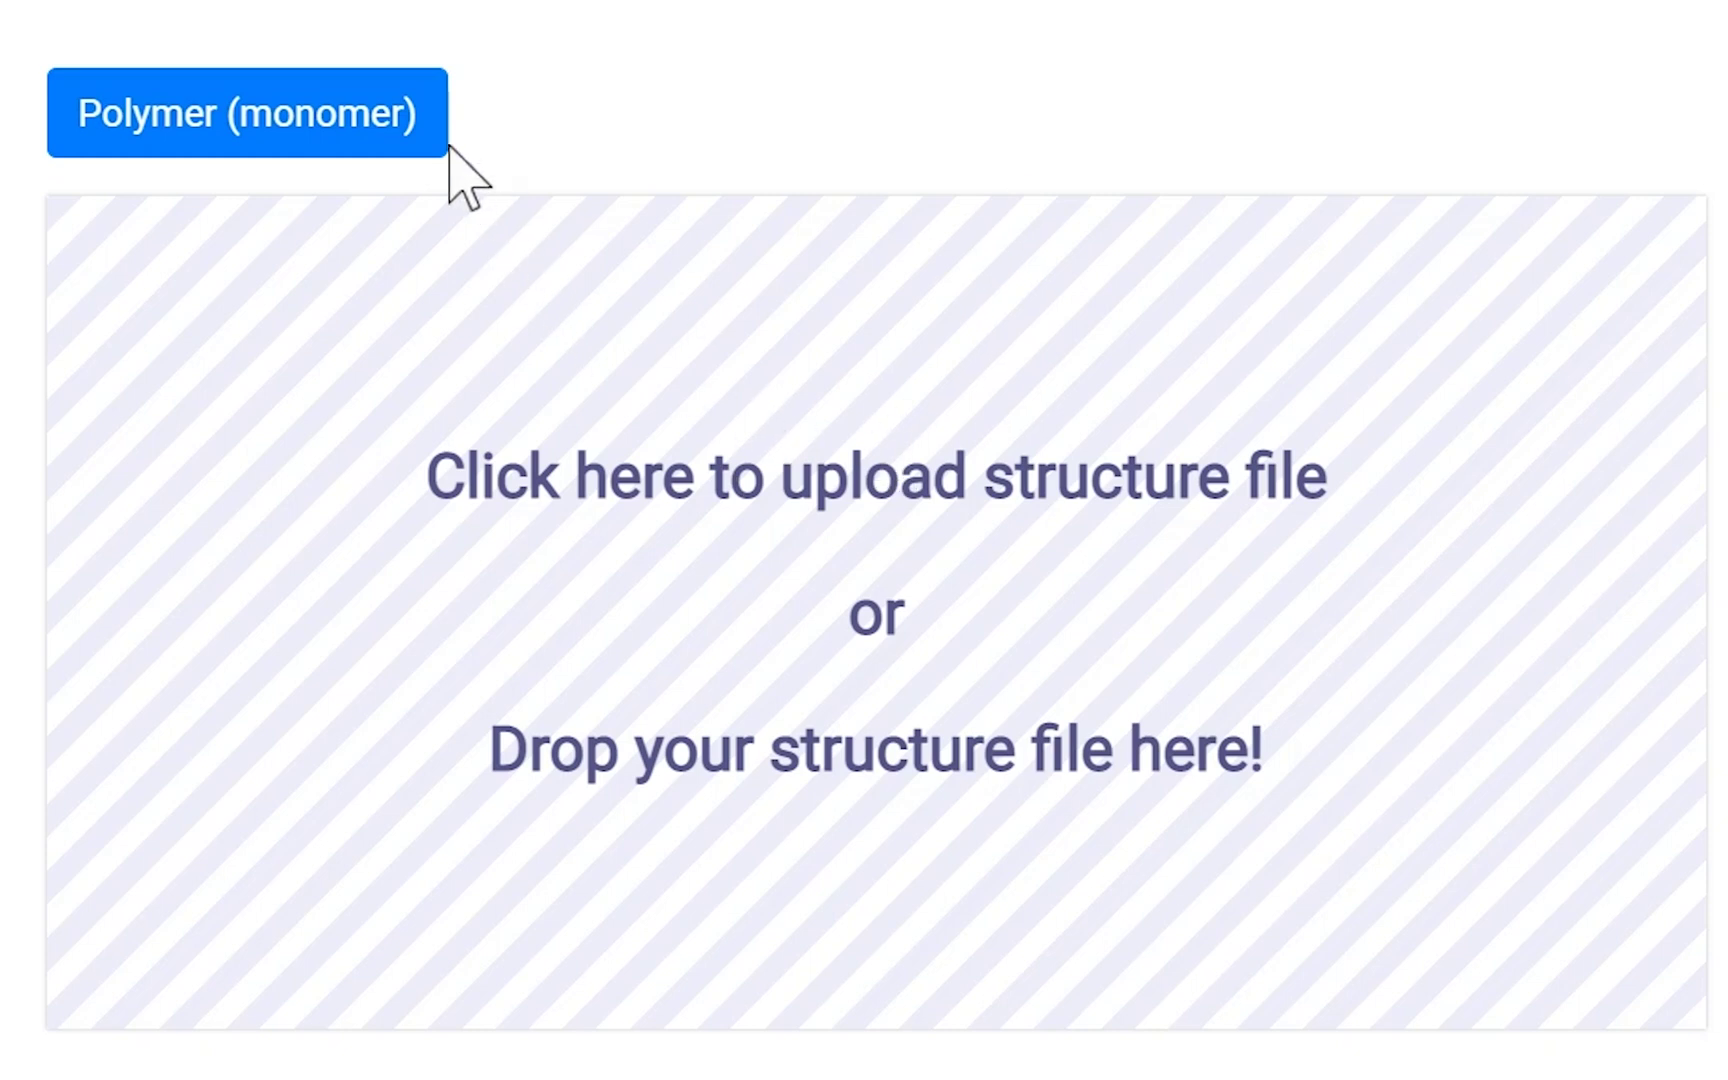
{"action": "left_click", "coordinate": [404, 150]}
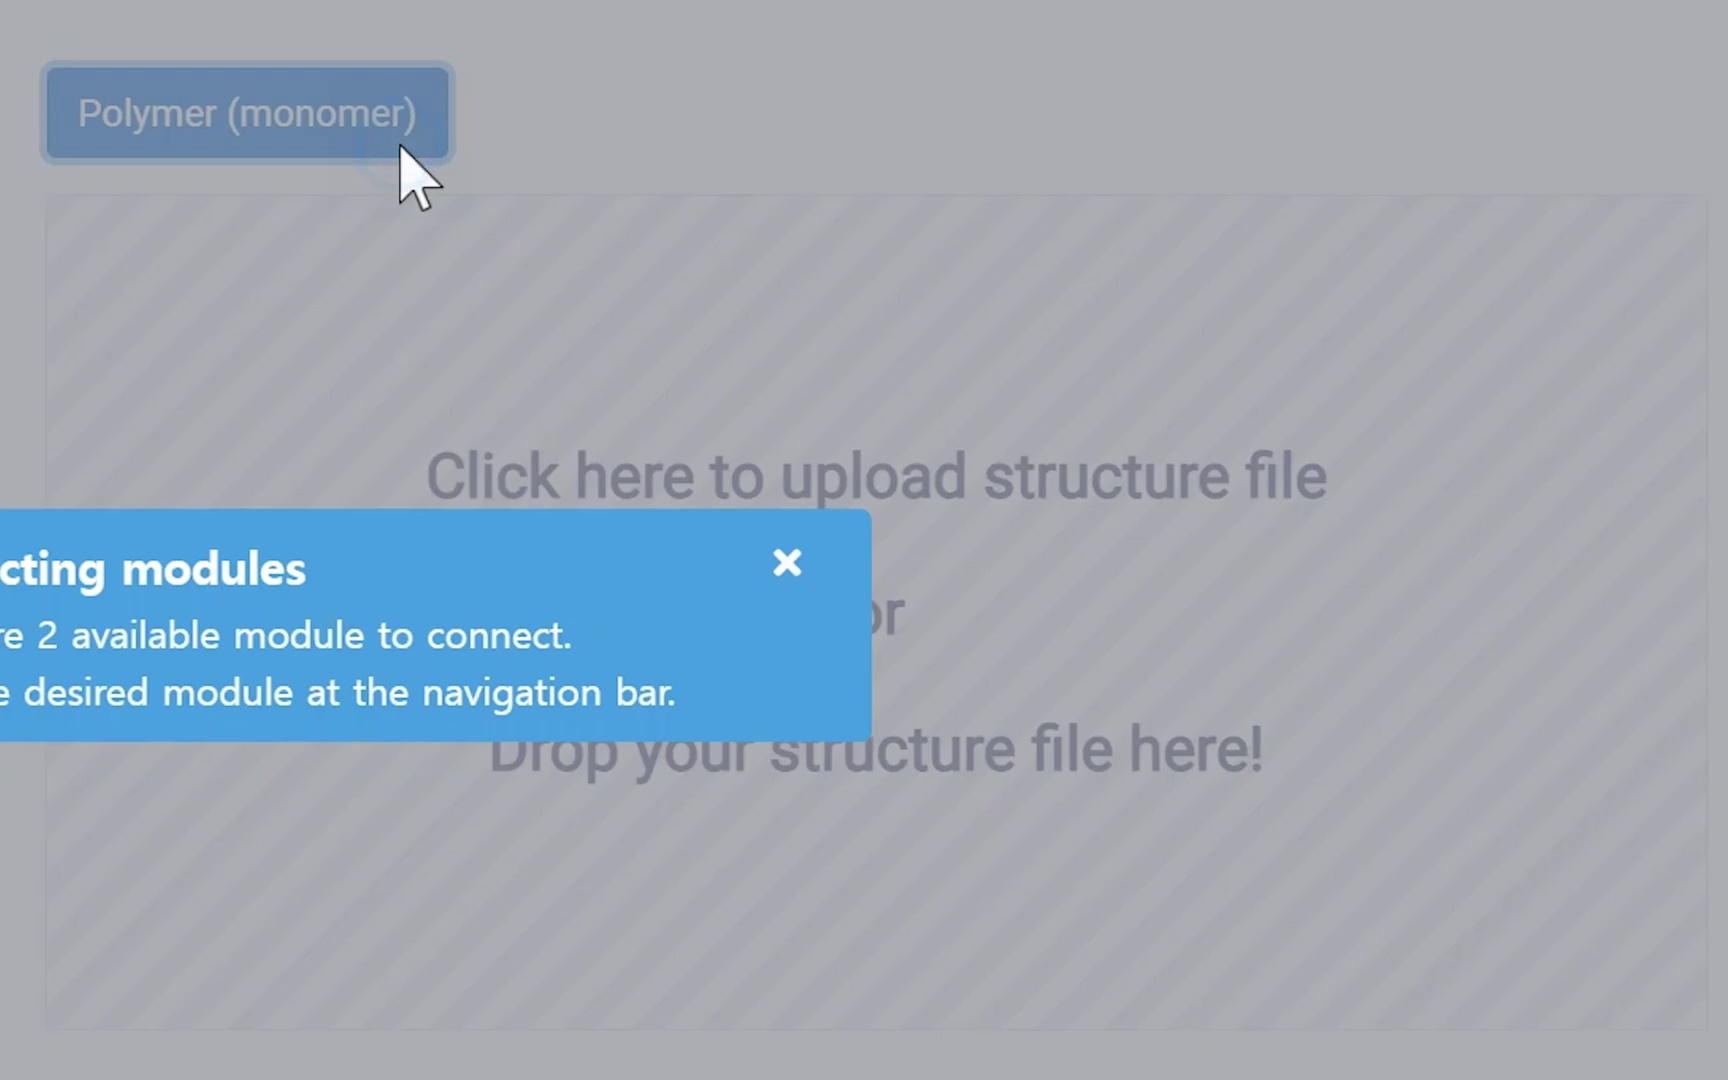
{"action": "left_click", "coordinate": [1378, 398]}
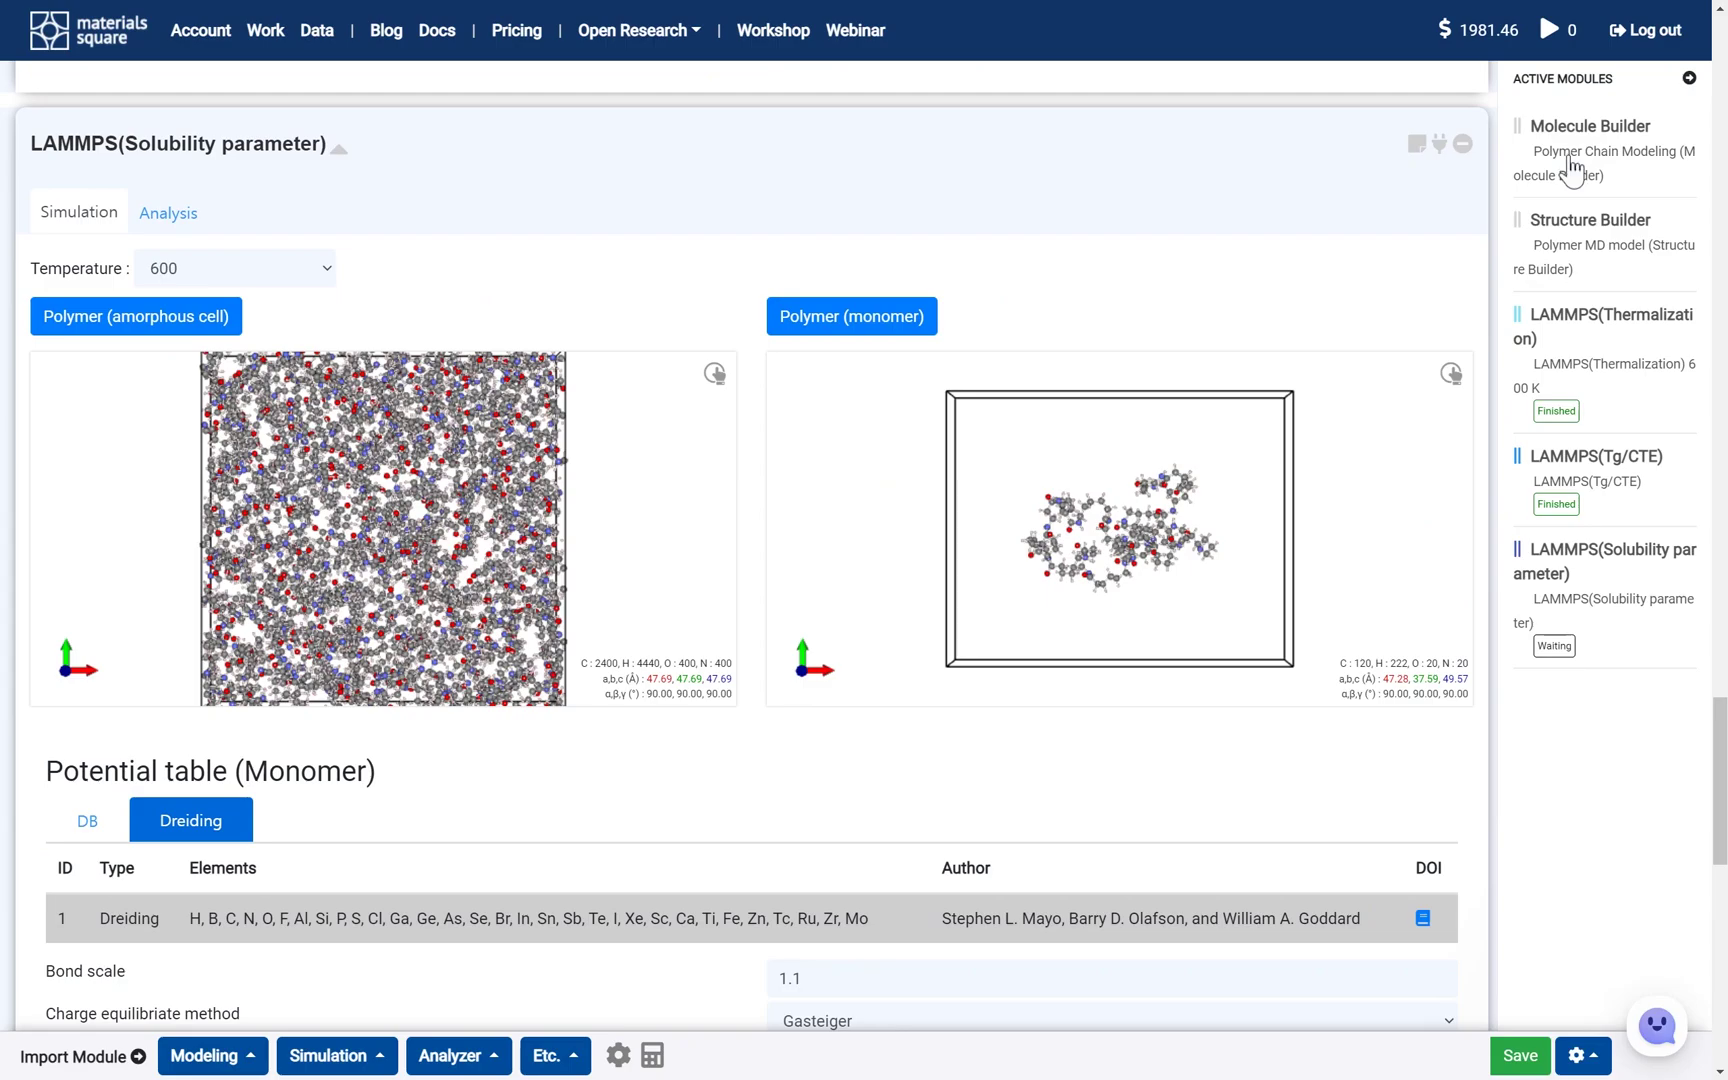
- Enable Coulombic interaction, optimize the monomer structure, and review its structure data file
{"action": "scroll", "coordinate": [819, 757], "scroll_direction": "down", "scroll_amount": 3}
{"action": "scroll", "coordinate": [819, 757], "scroll_direction": "down", "scroll_amount": 2}
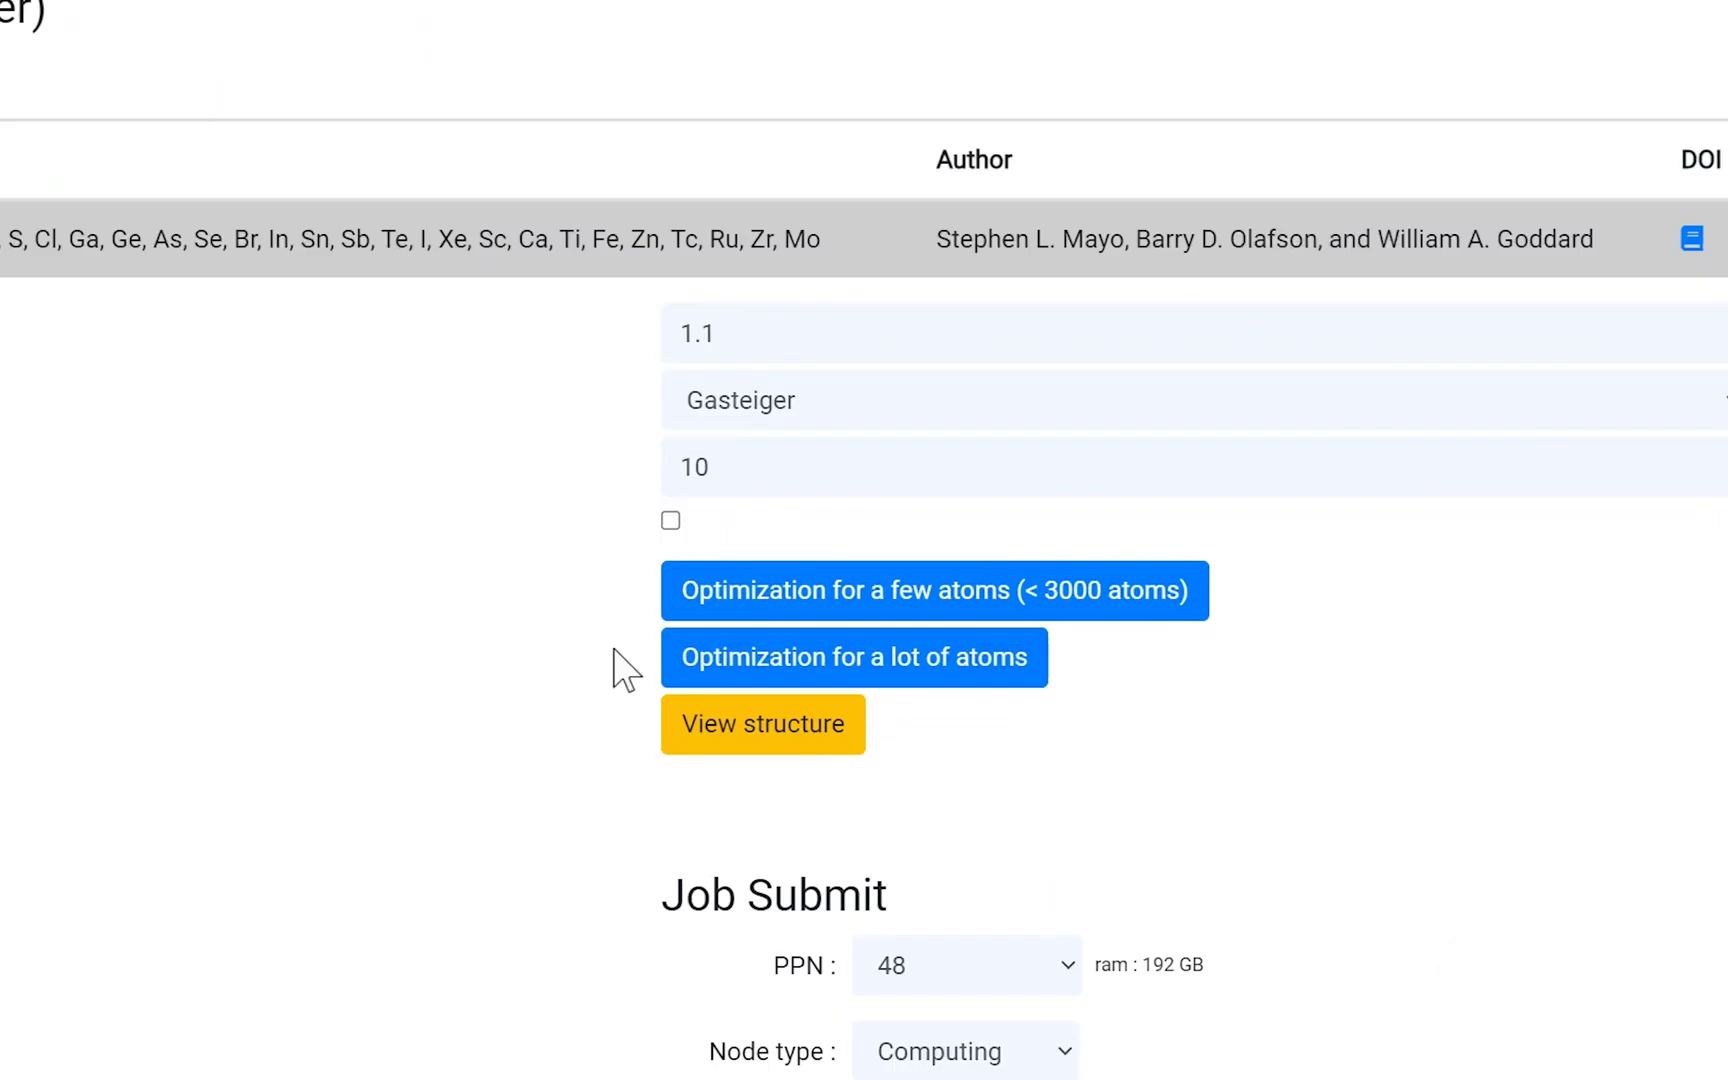
{"action": "left_click", "coordinate": [772, 591]}
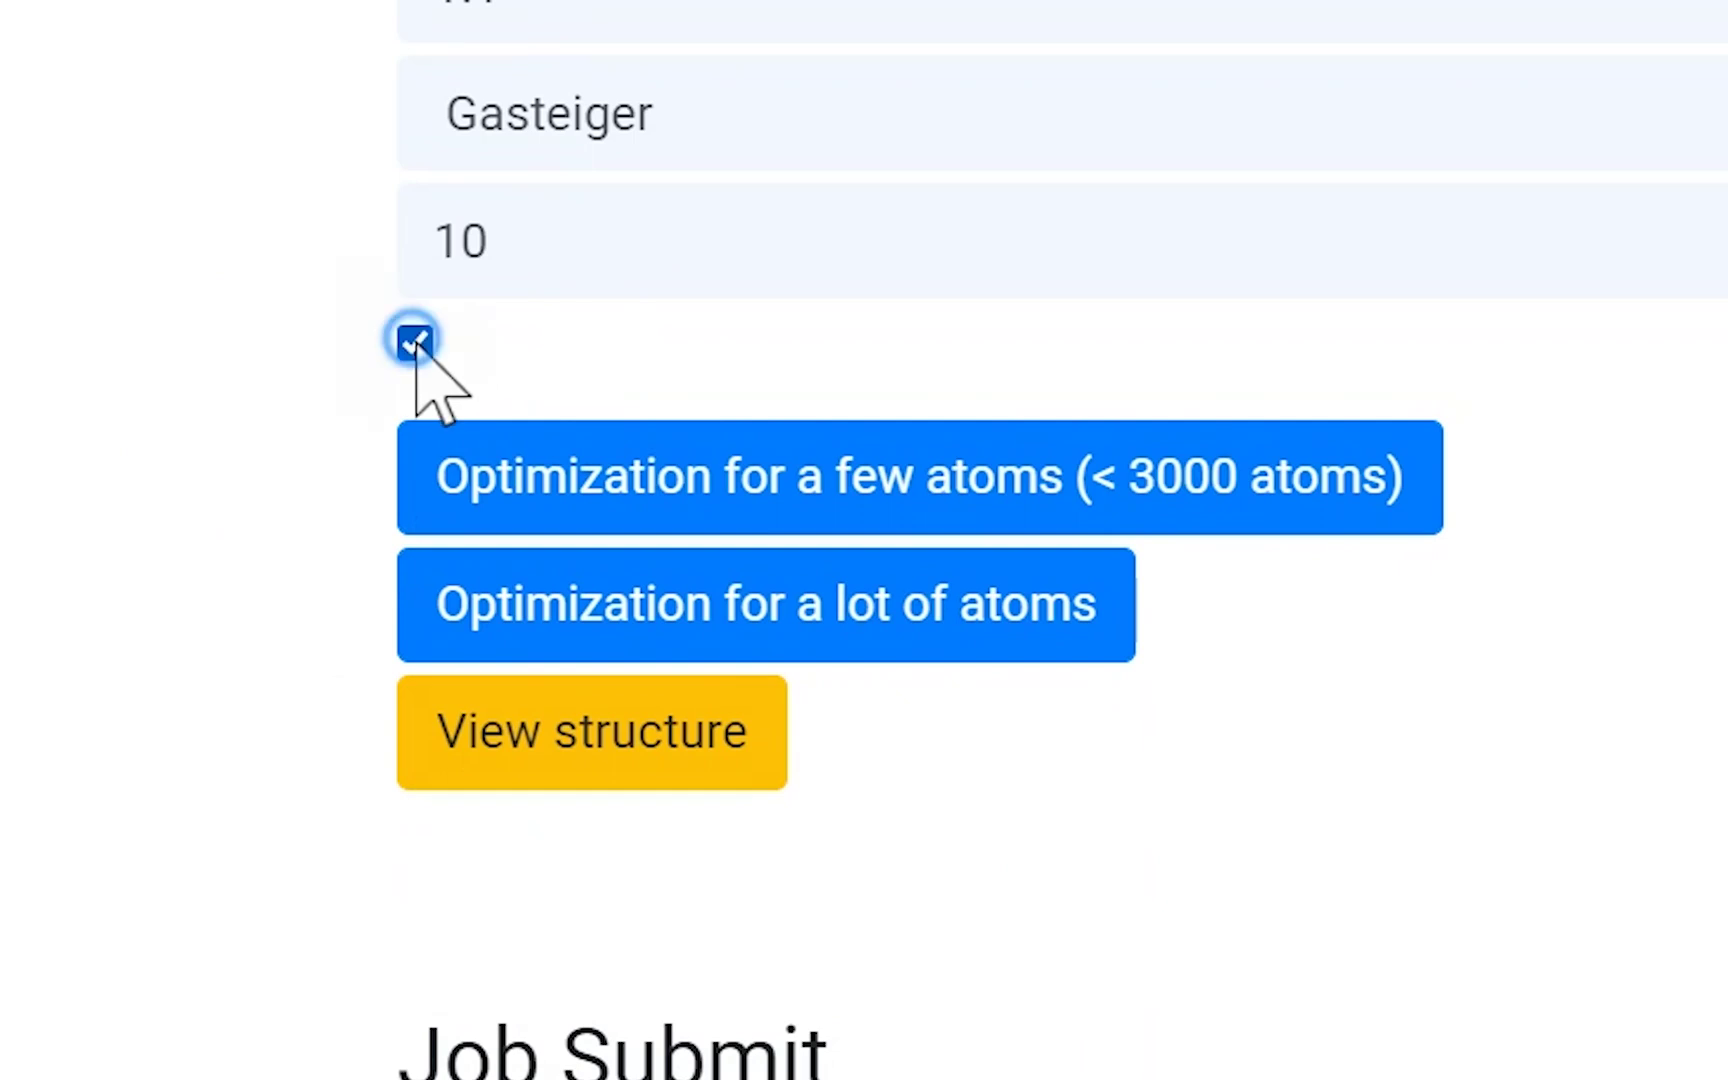
{"action": "left_click", "coordinate": [988, 455]}
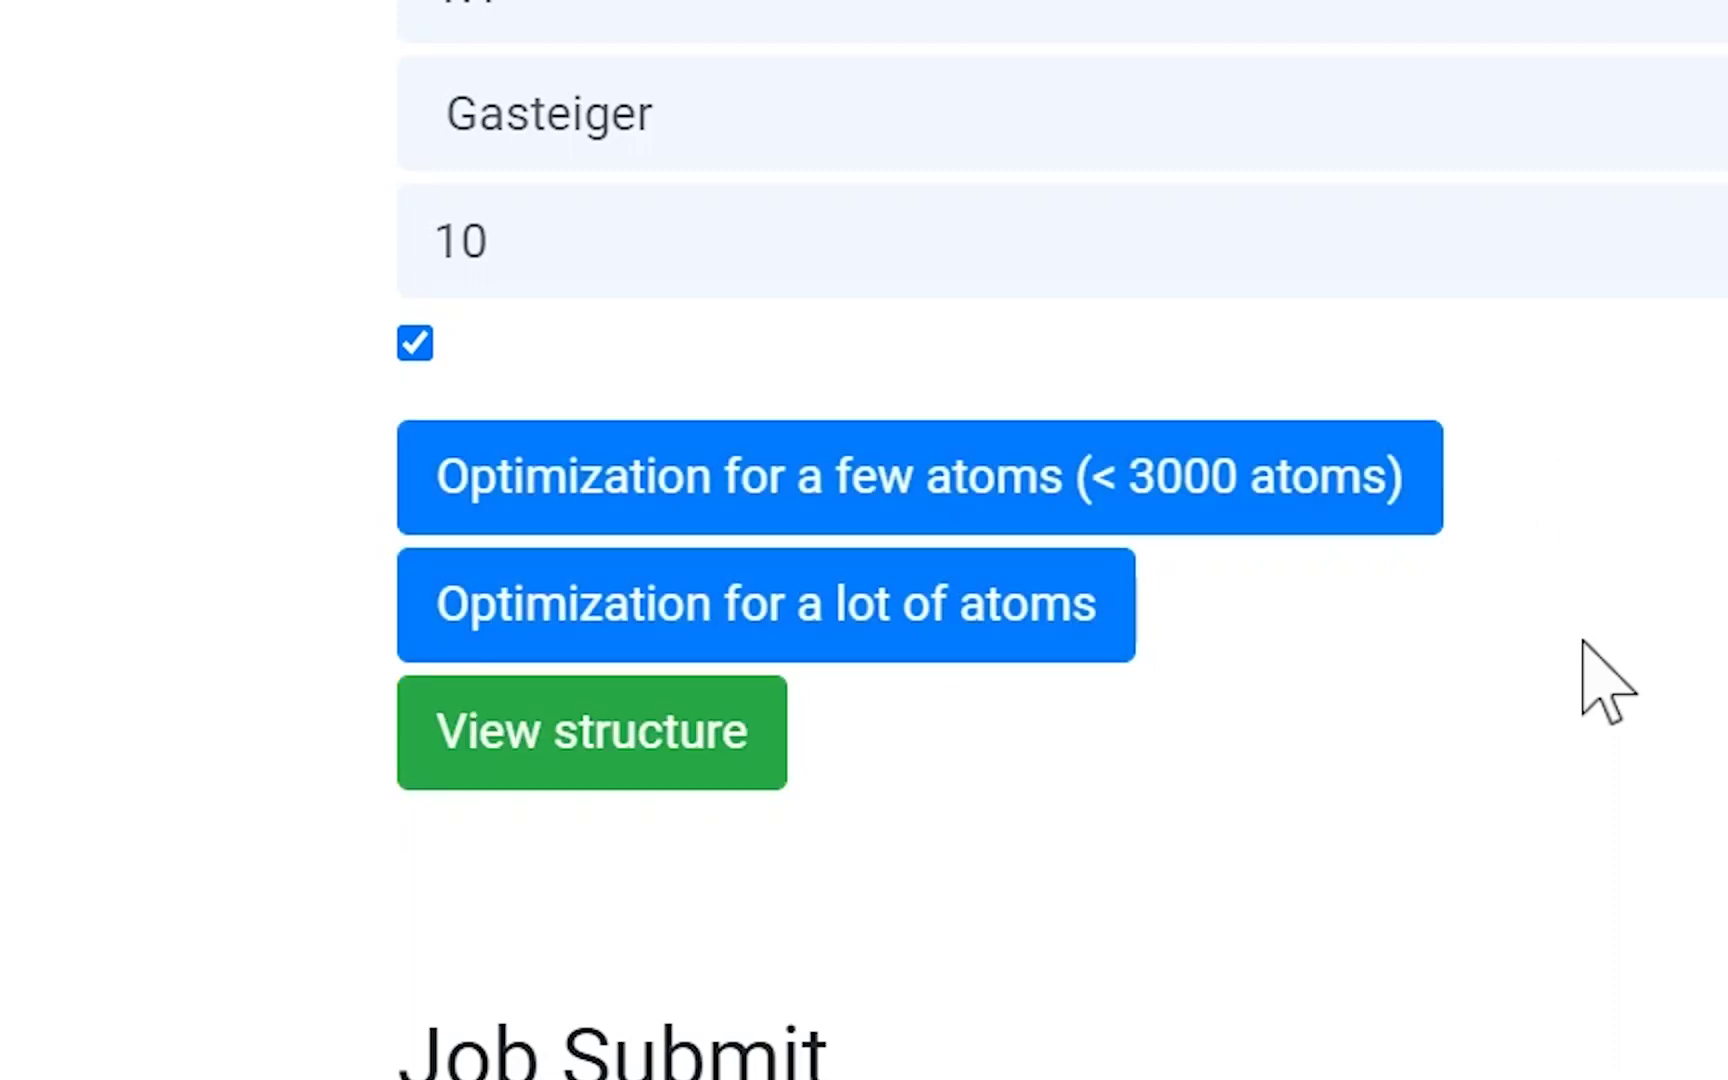
{"action": "left_click", "coordinate": [507, 734]}
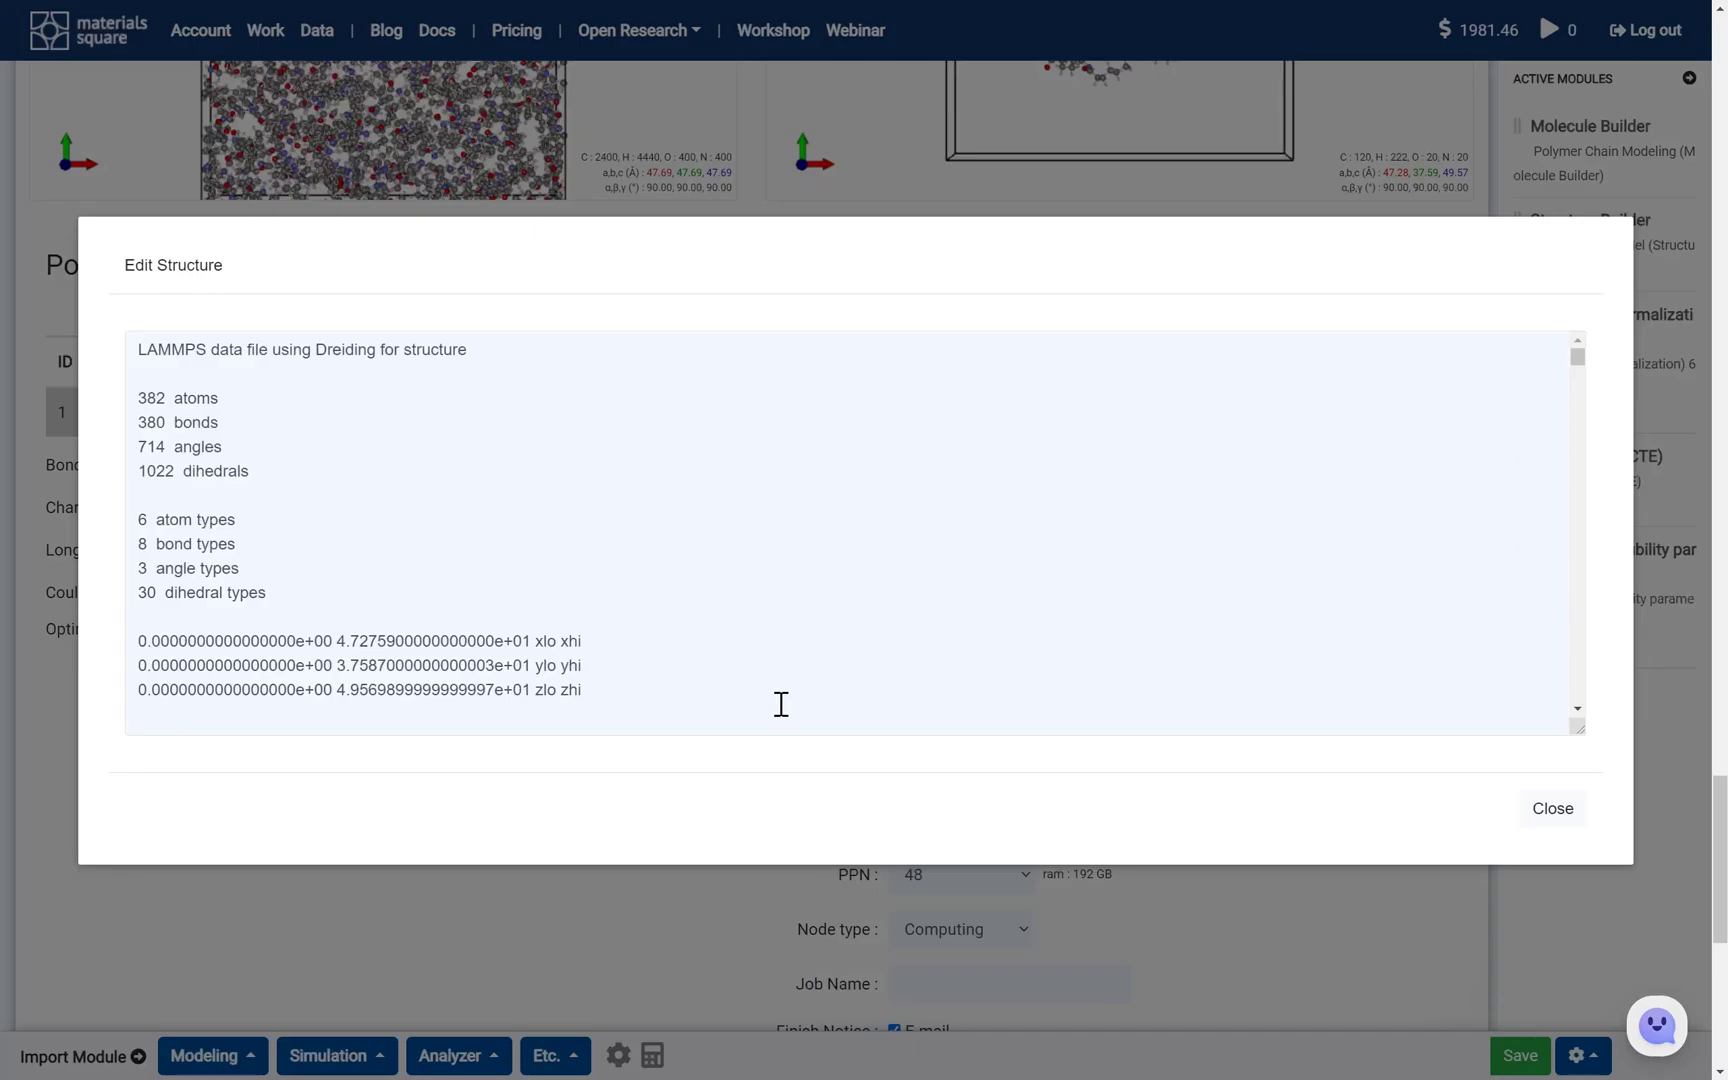
{"action": "left_click", "coordinate": [1537, 822]}
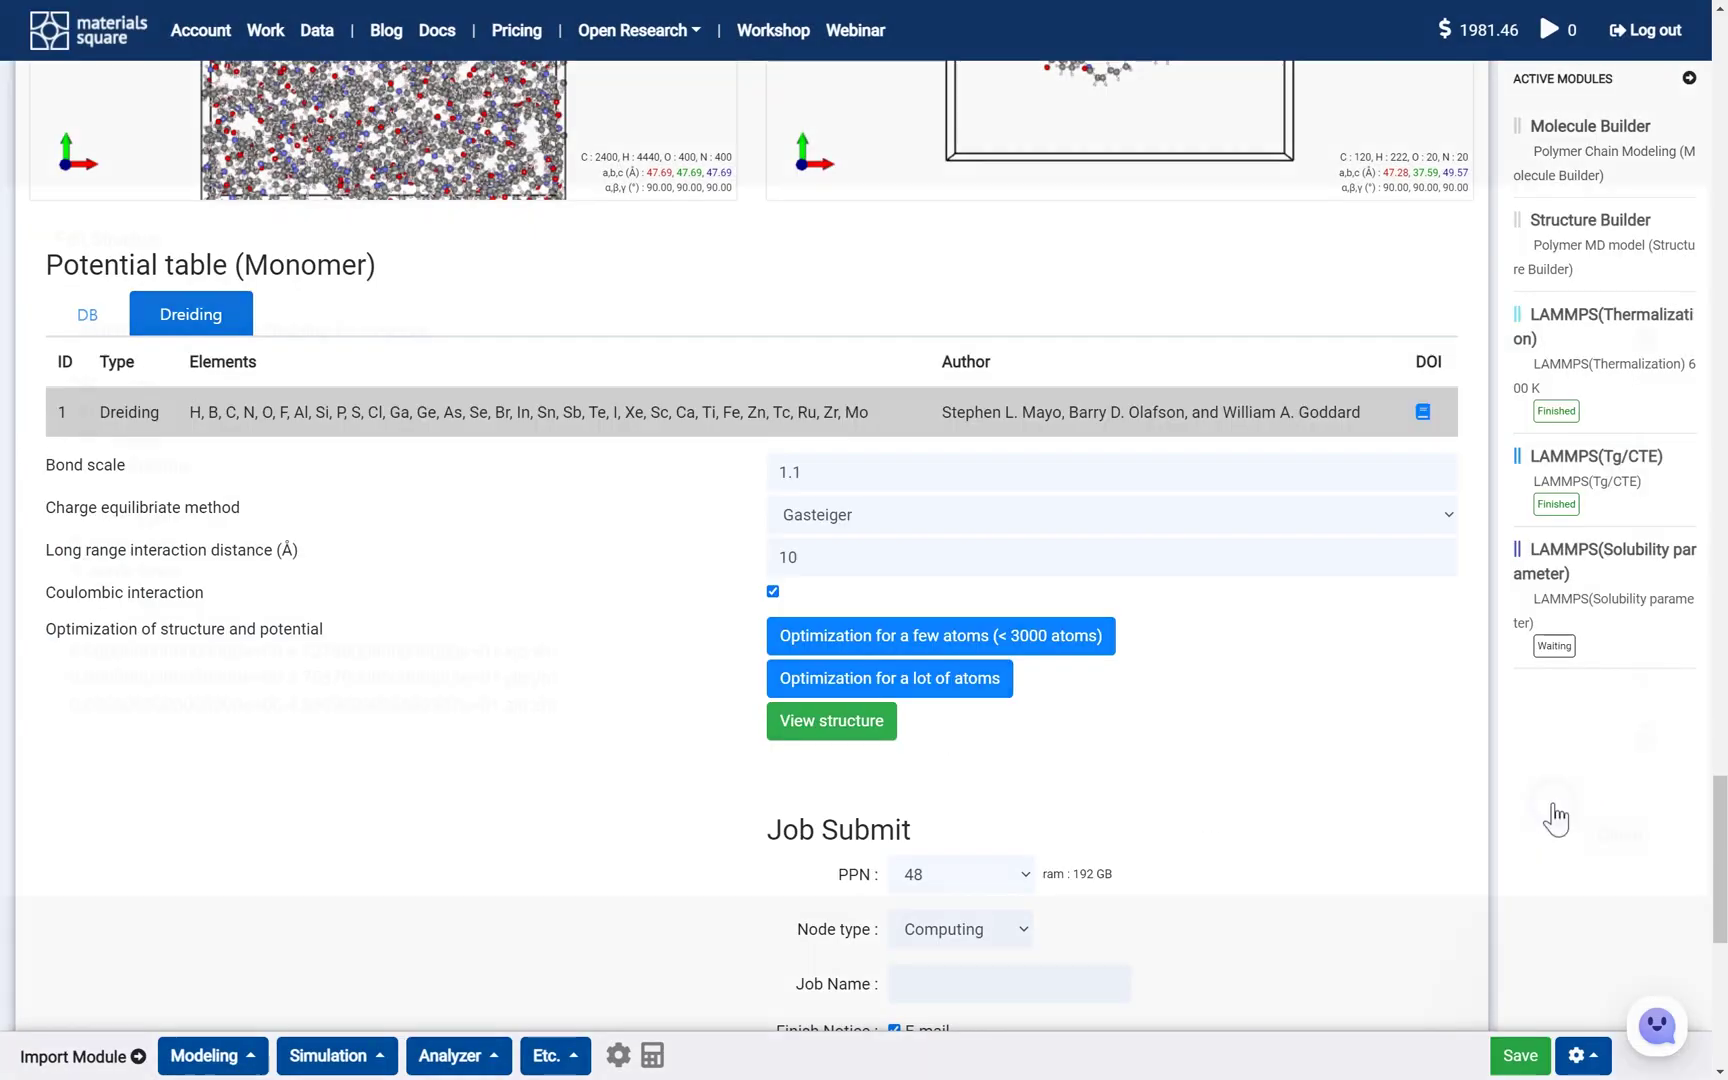
- Name the job 'Solubility' and submit it
{"action": "scroll", "coordinate": [1205, 765], "scroll_direction": "down", "scroll_amount": 1}
{"action": "scroll", "coordinate": [1206, 765], "scroll_direction": "down", "scroll_amount": 1}
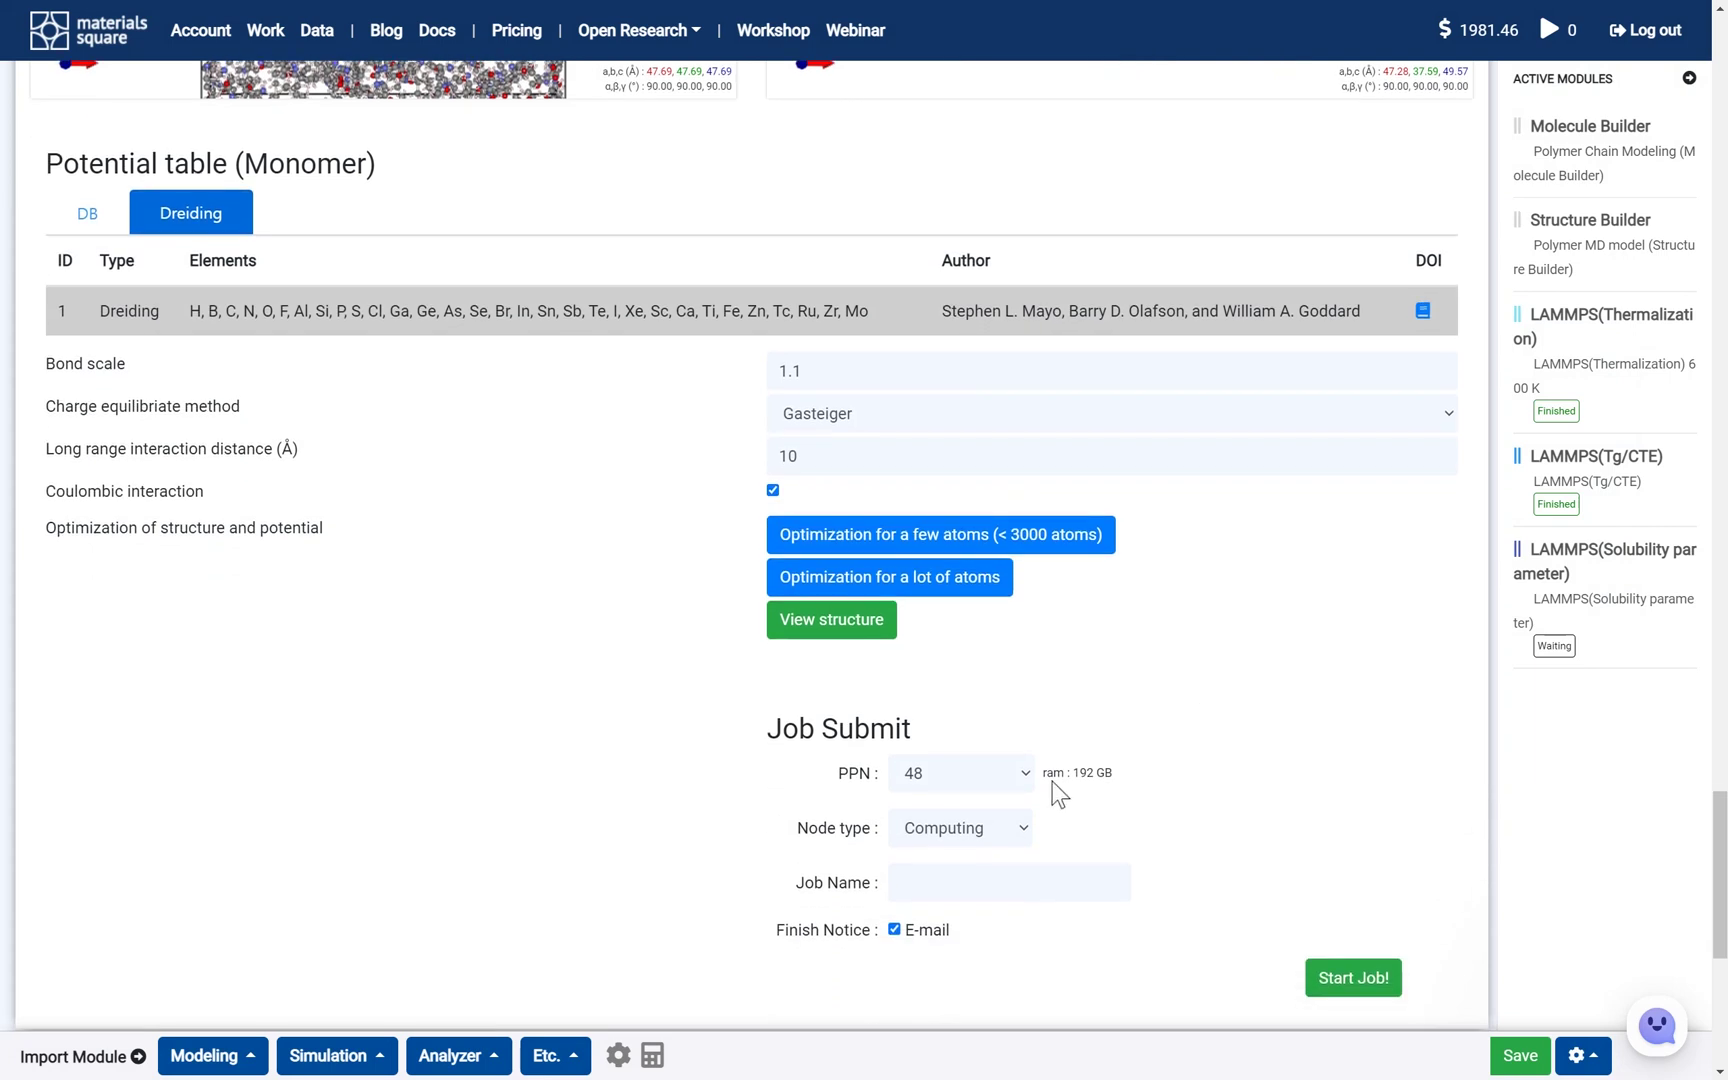
{"action": "left_click", "coordinate": [1022, 896]}
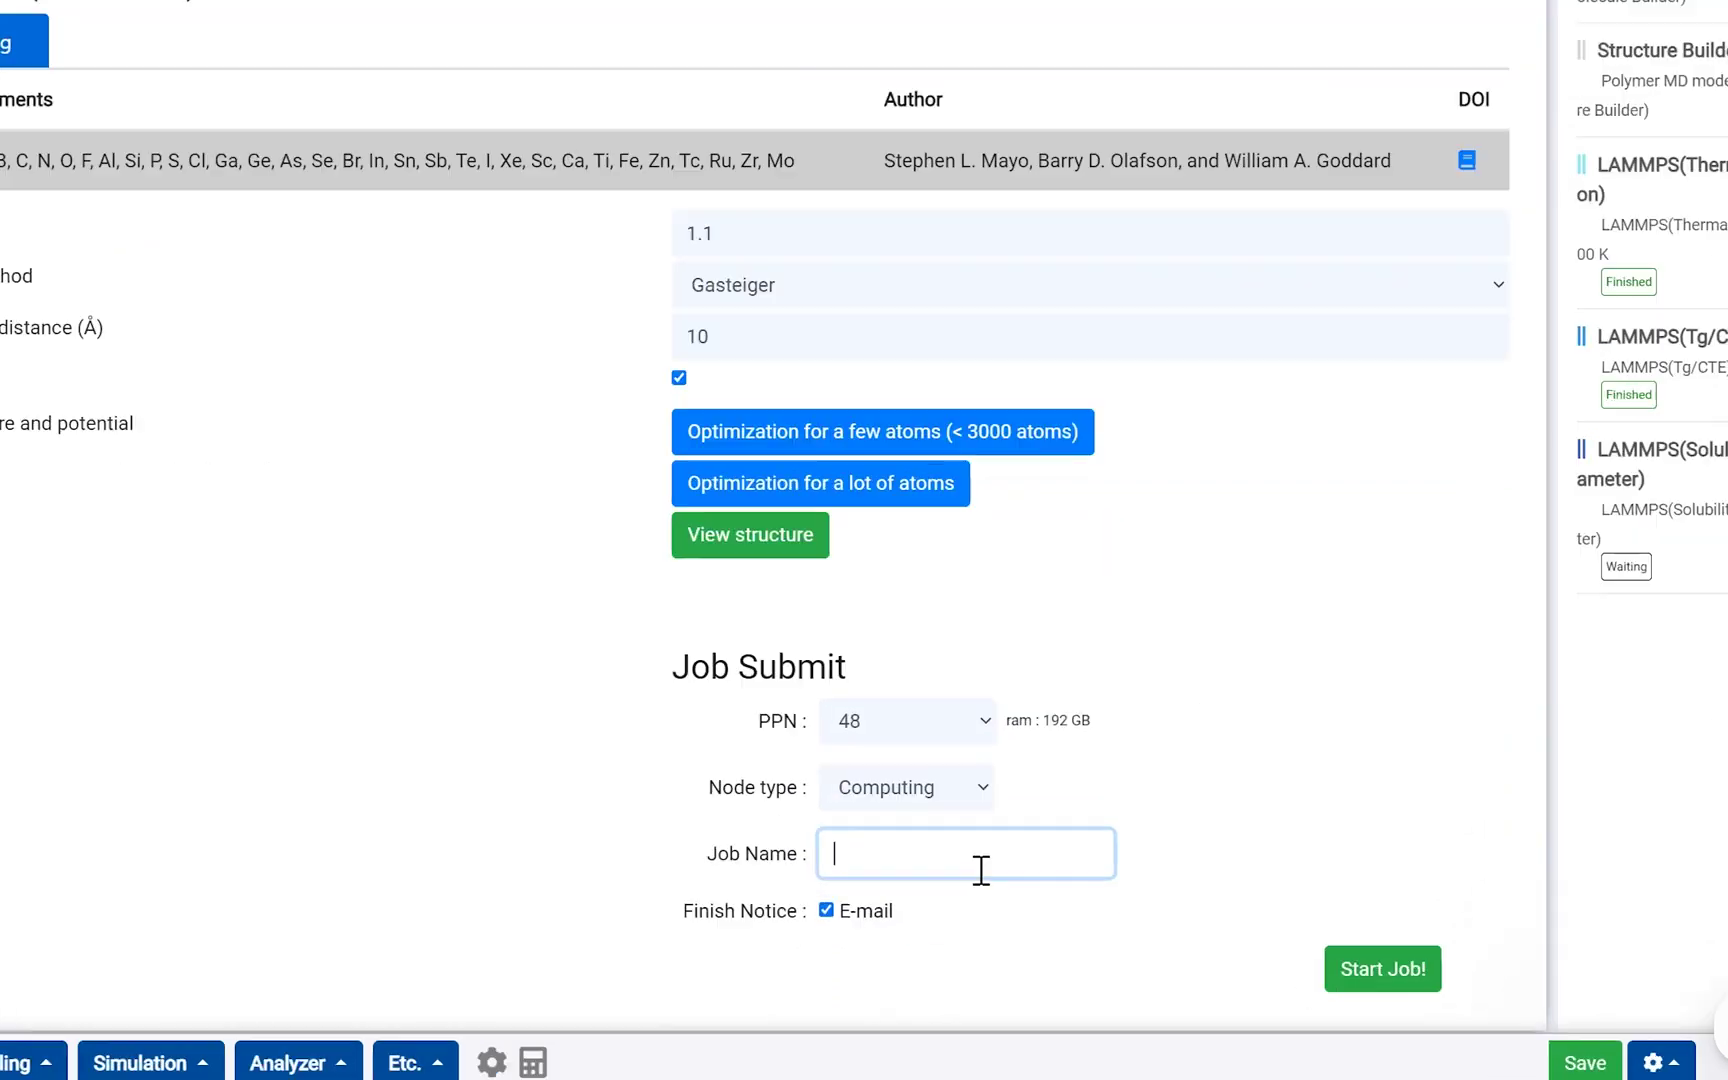
{"action": "type", "text": "Solubility"}
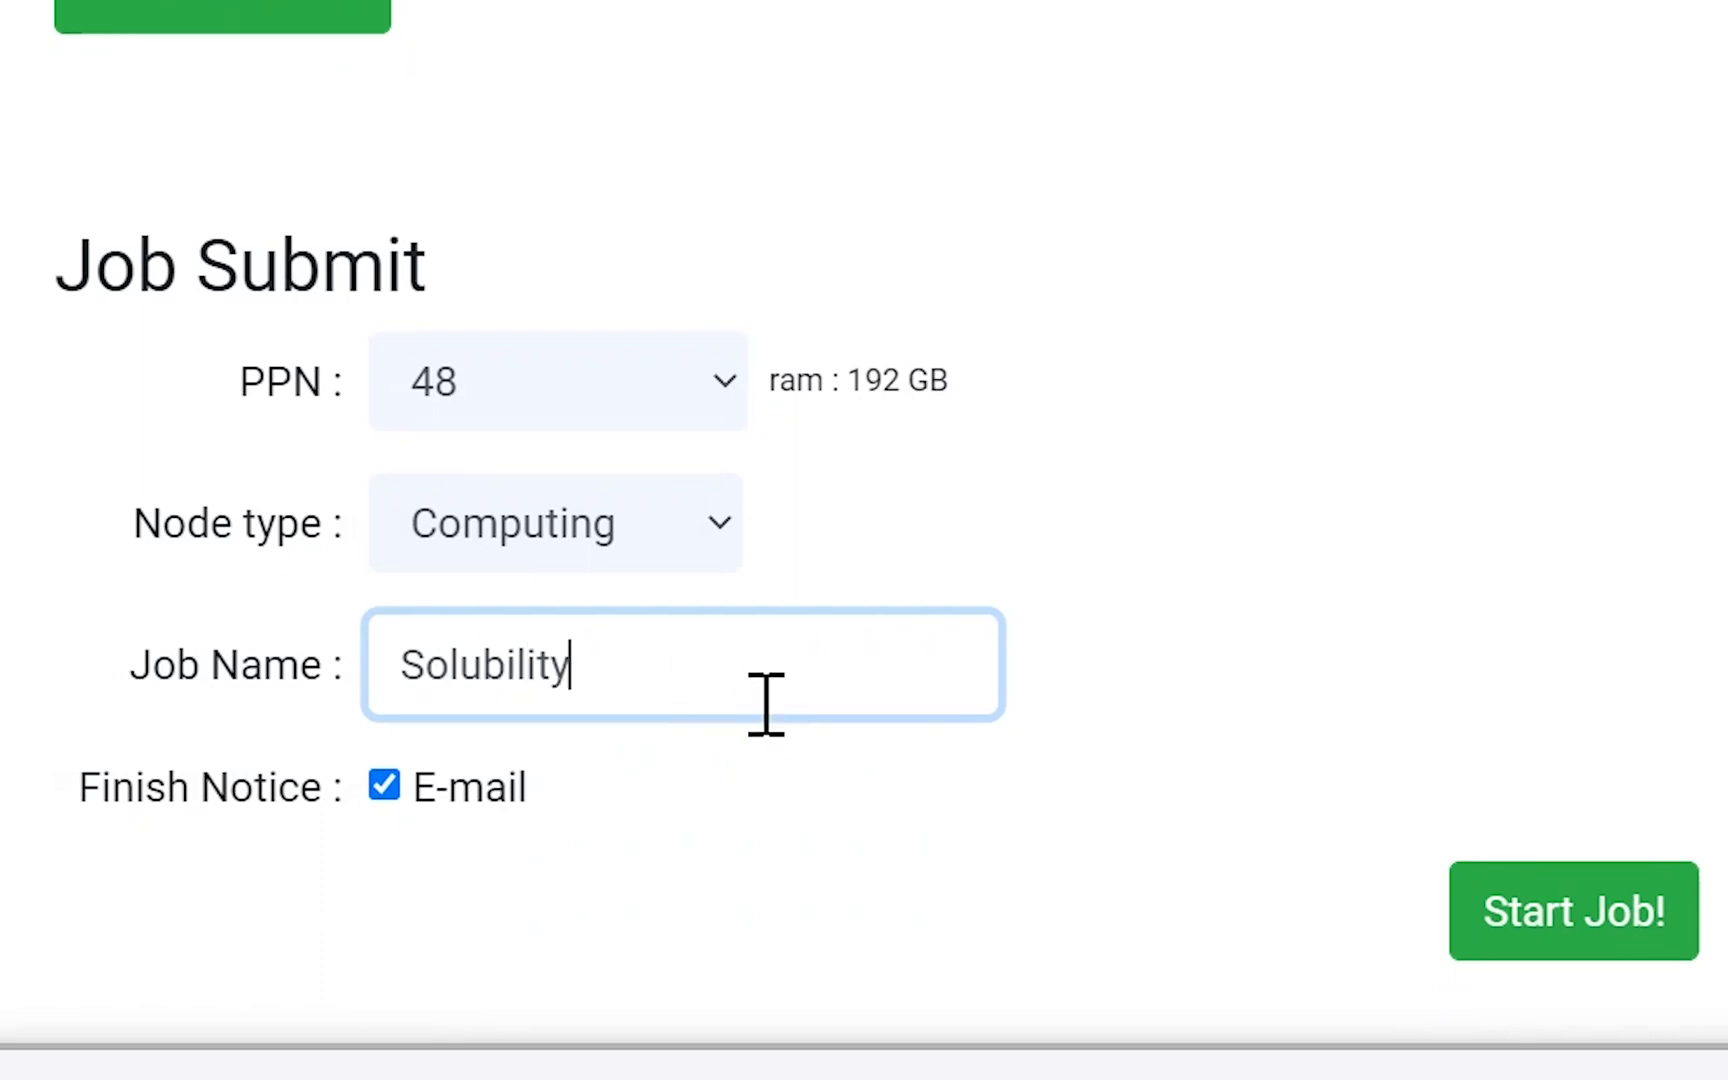
{"action": "left_click", "coordinate": [1592, 945]}
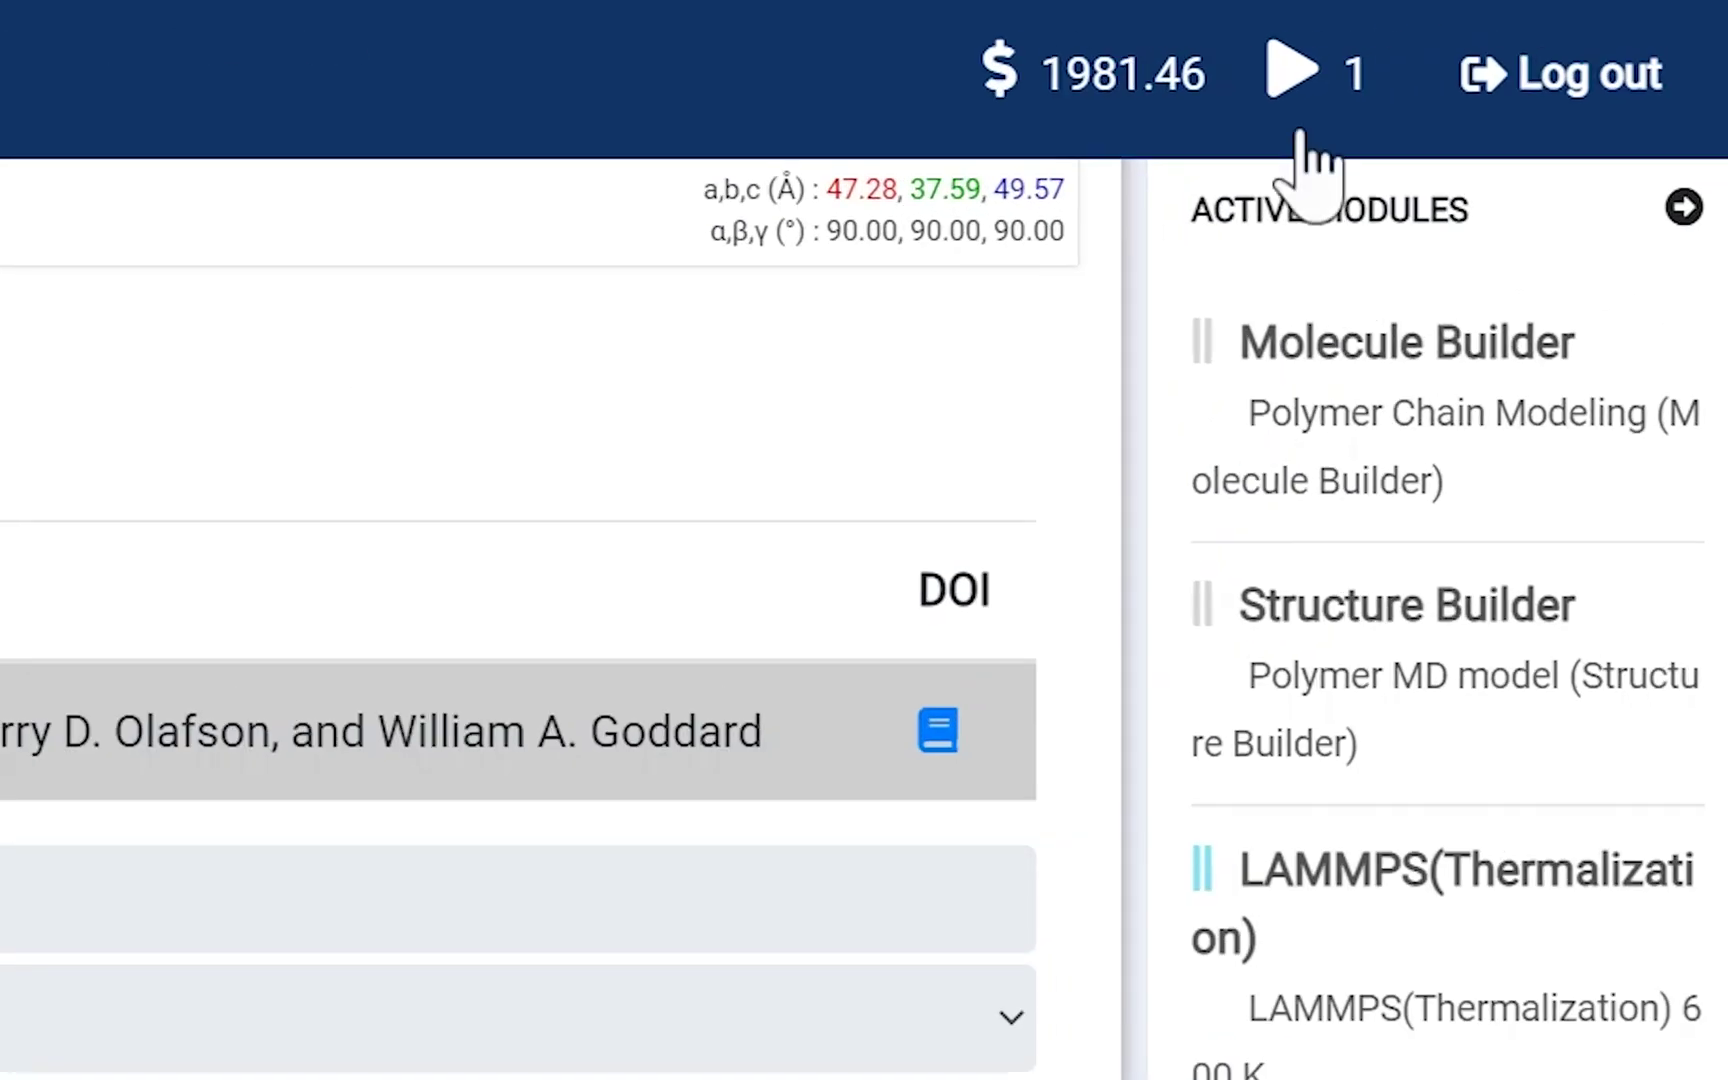
- Check the running-jobs list, then refresh the Solubility job status until it reports finished
{"action": "left_click", "coordinate": [1554, 42]}
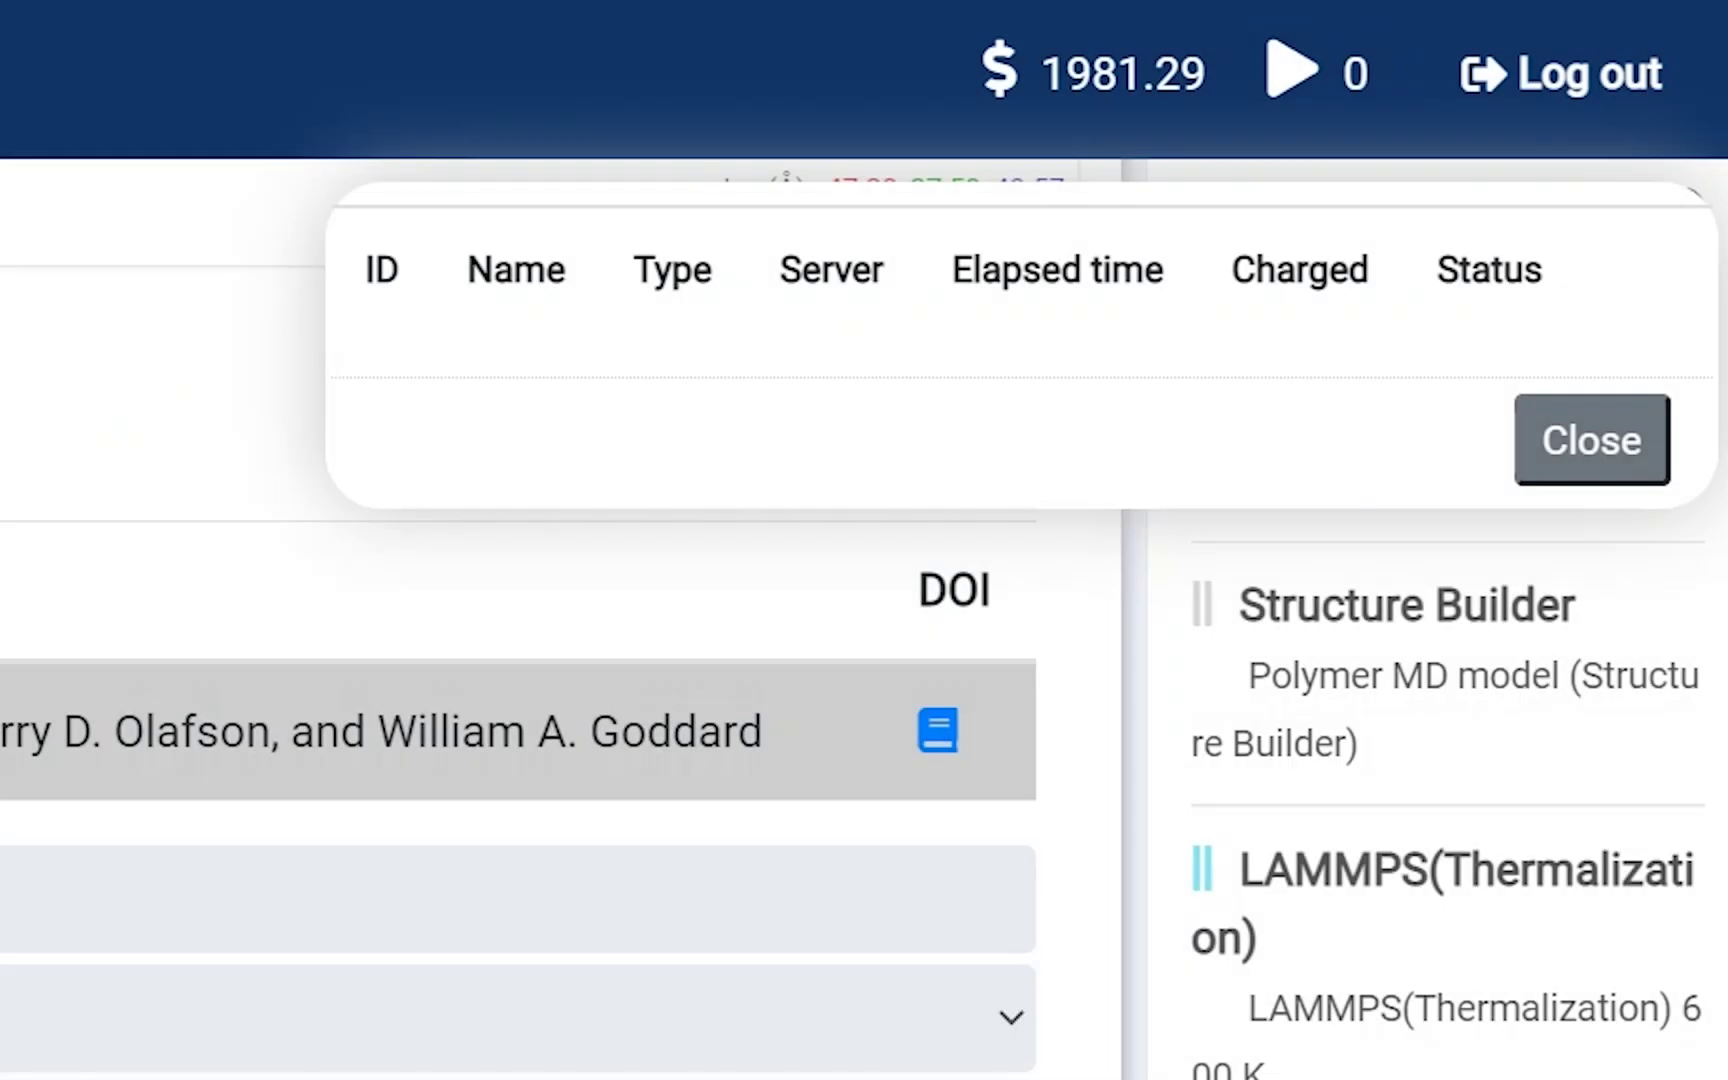
{"action": "left_click", "coordinate": [1588, 462]}
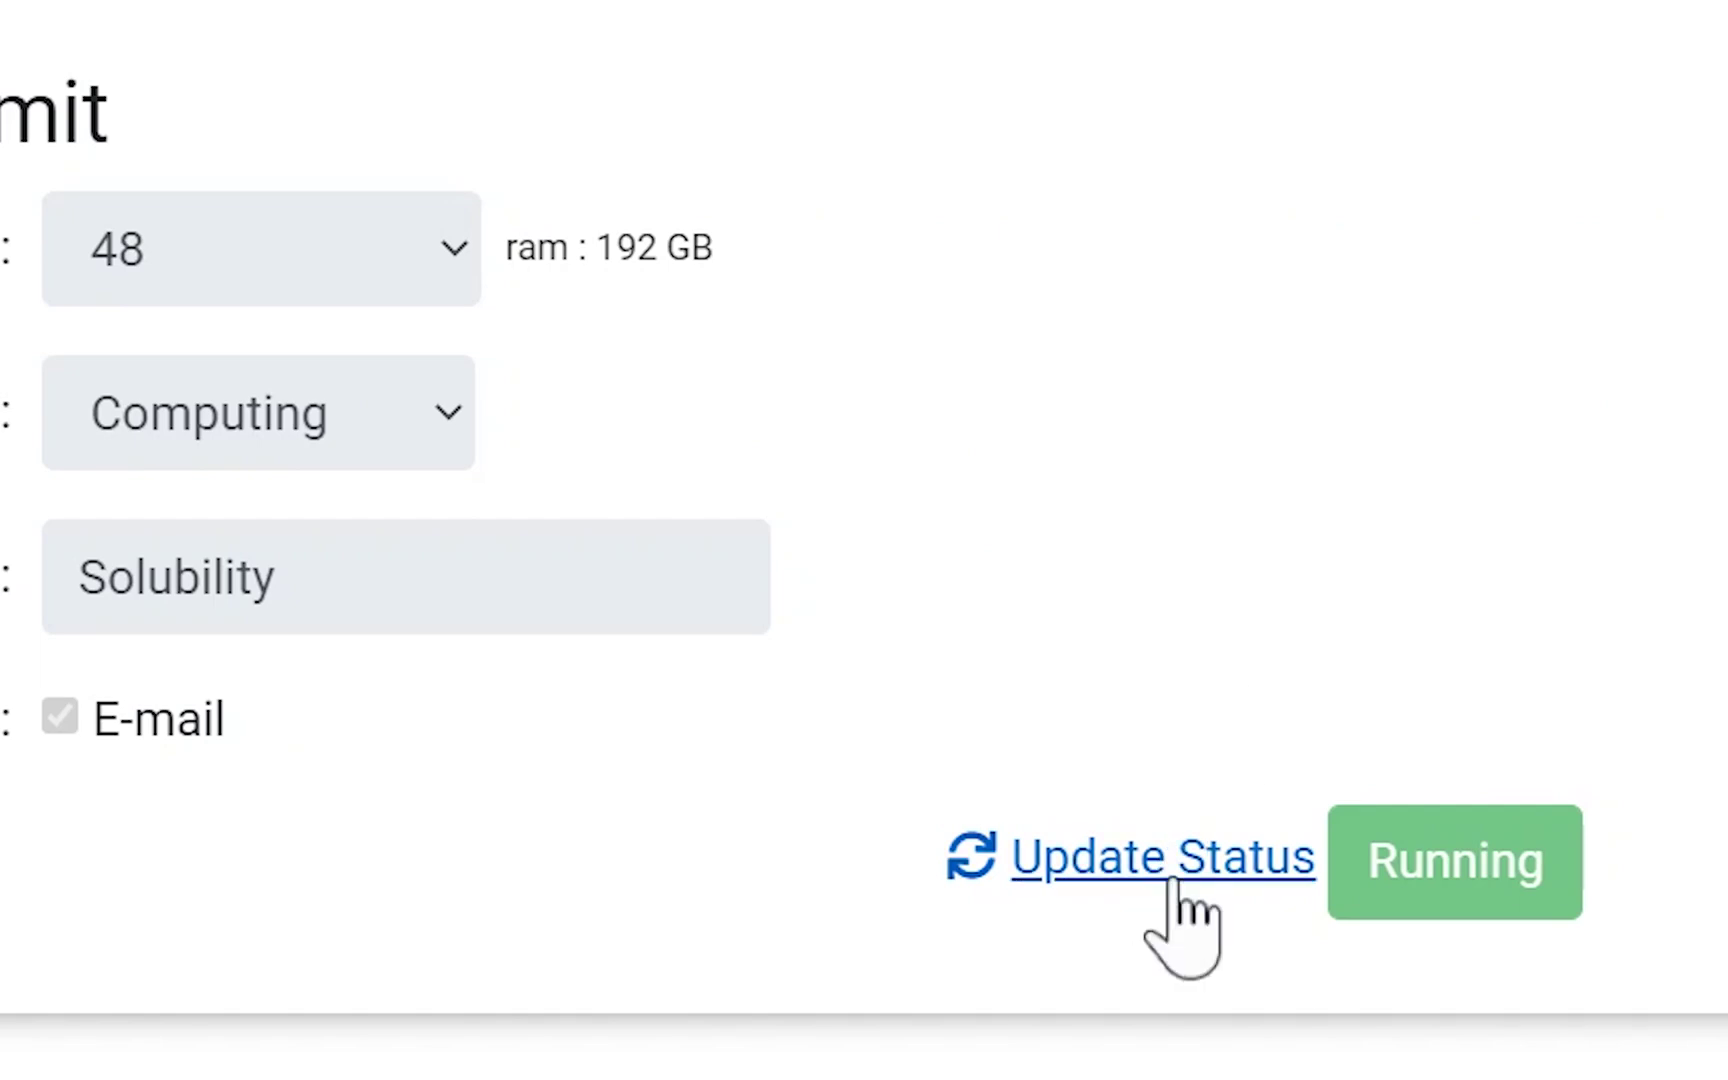
{"action": "left_click", "coordinate": [1175, 877]}
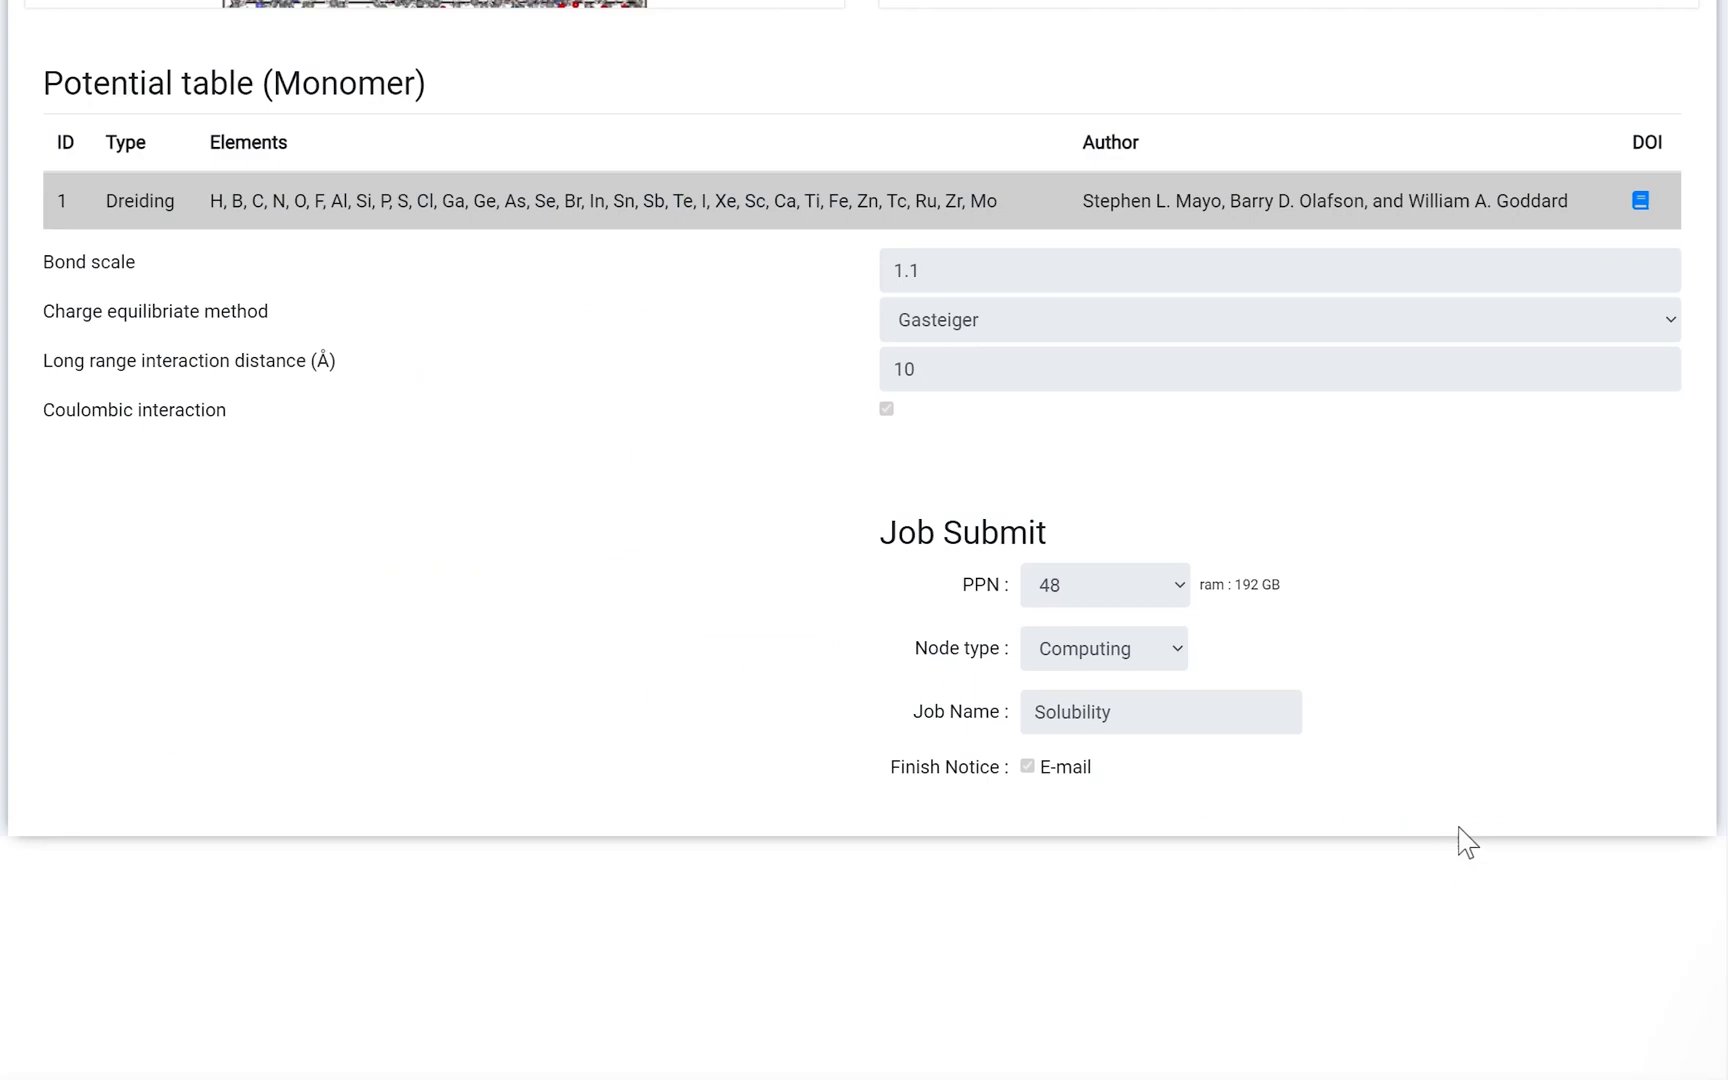
{"action": "scroll", "coordinate": [1520, 660], "scroll_direction": "up", "scroll_amount": 7}
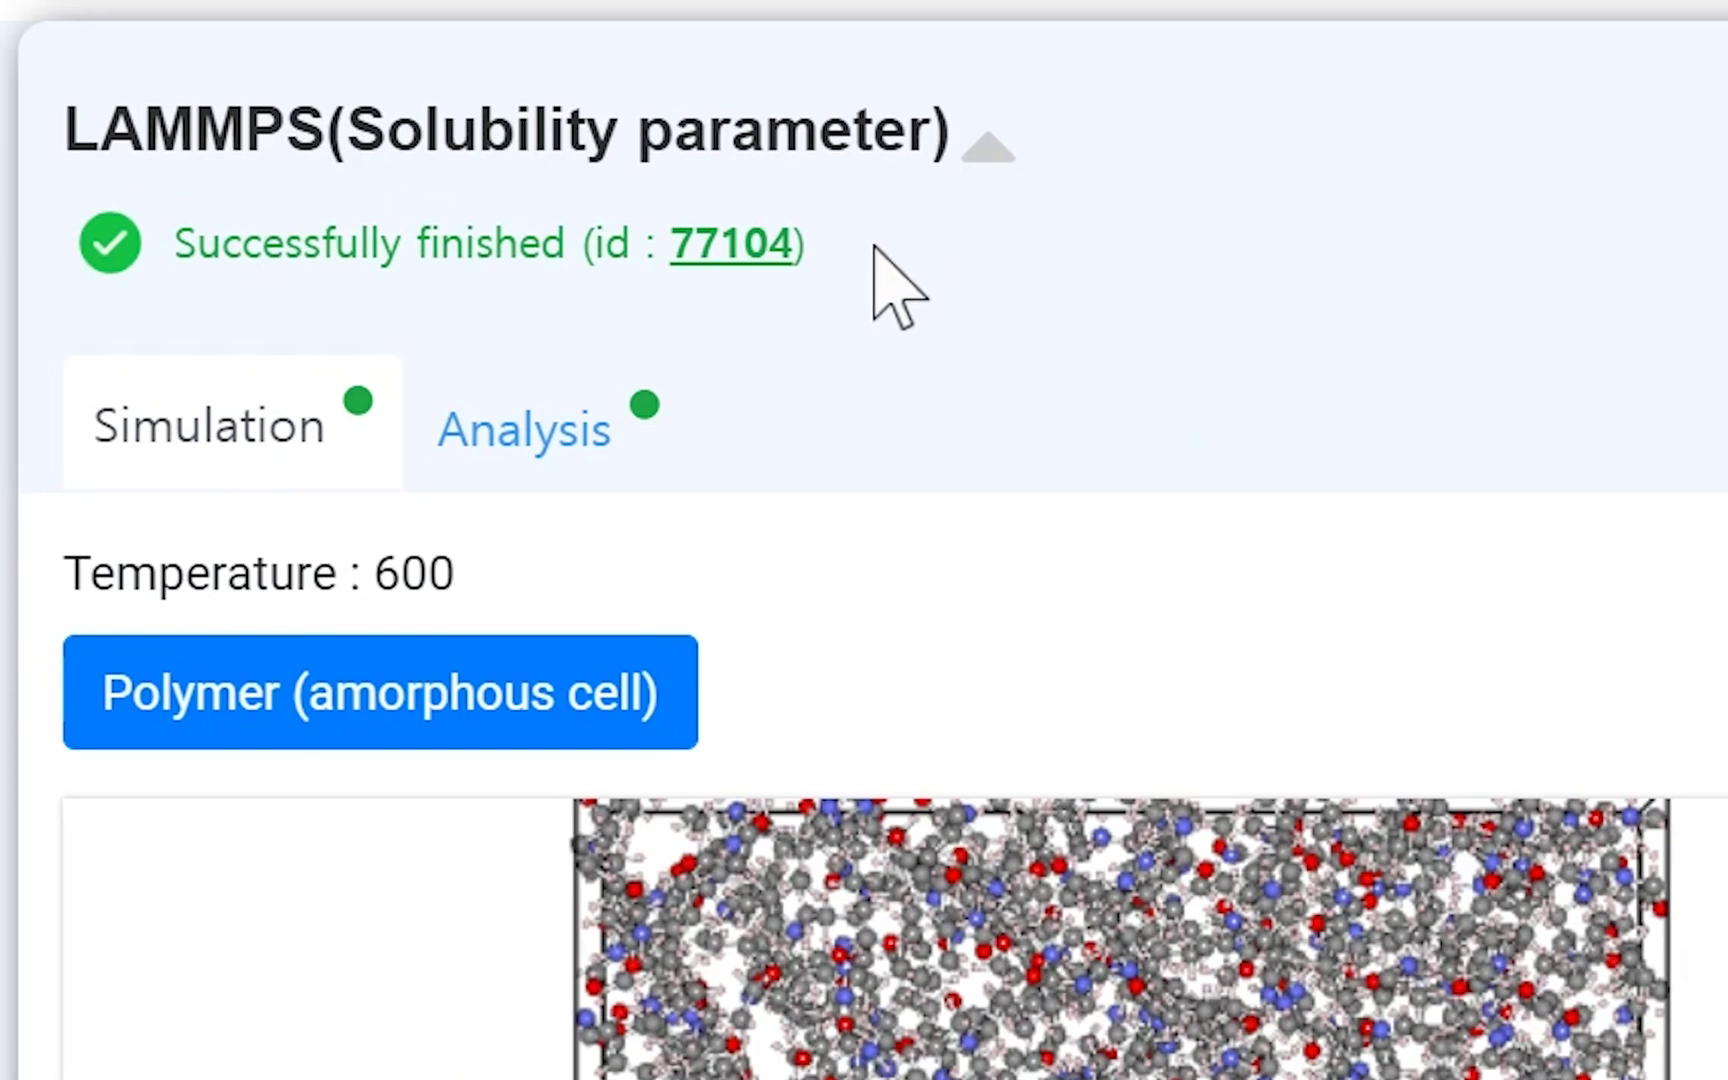
- In the Analysis results, edit the polymer count in the amorphous cell to get 21.936257 (J/cm³)^0.5
{"action": "left_click", "coordinate": [578, 432]}
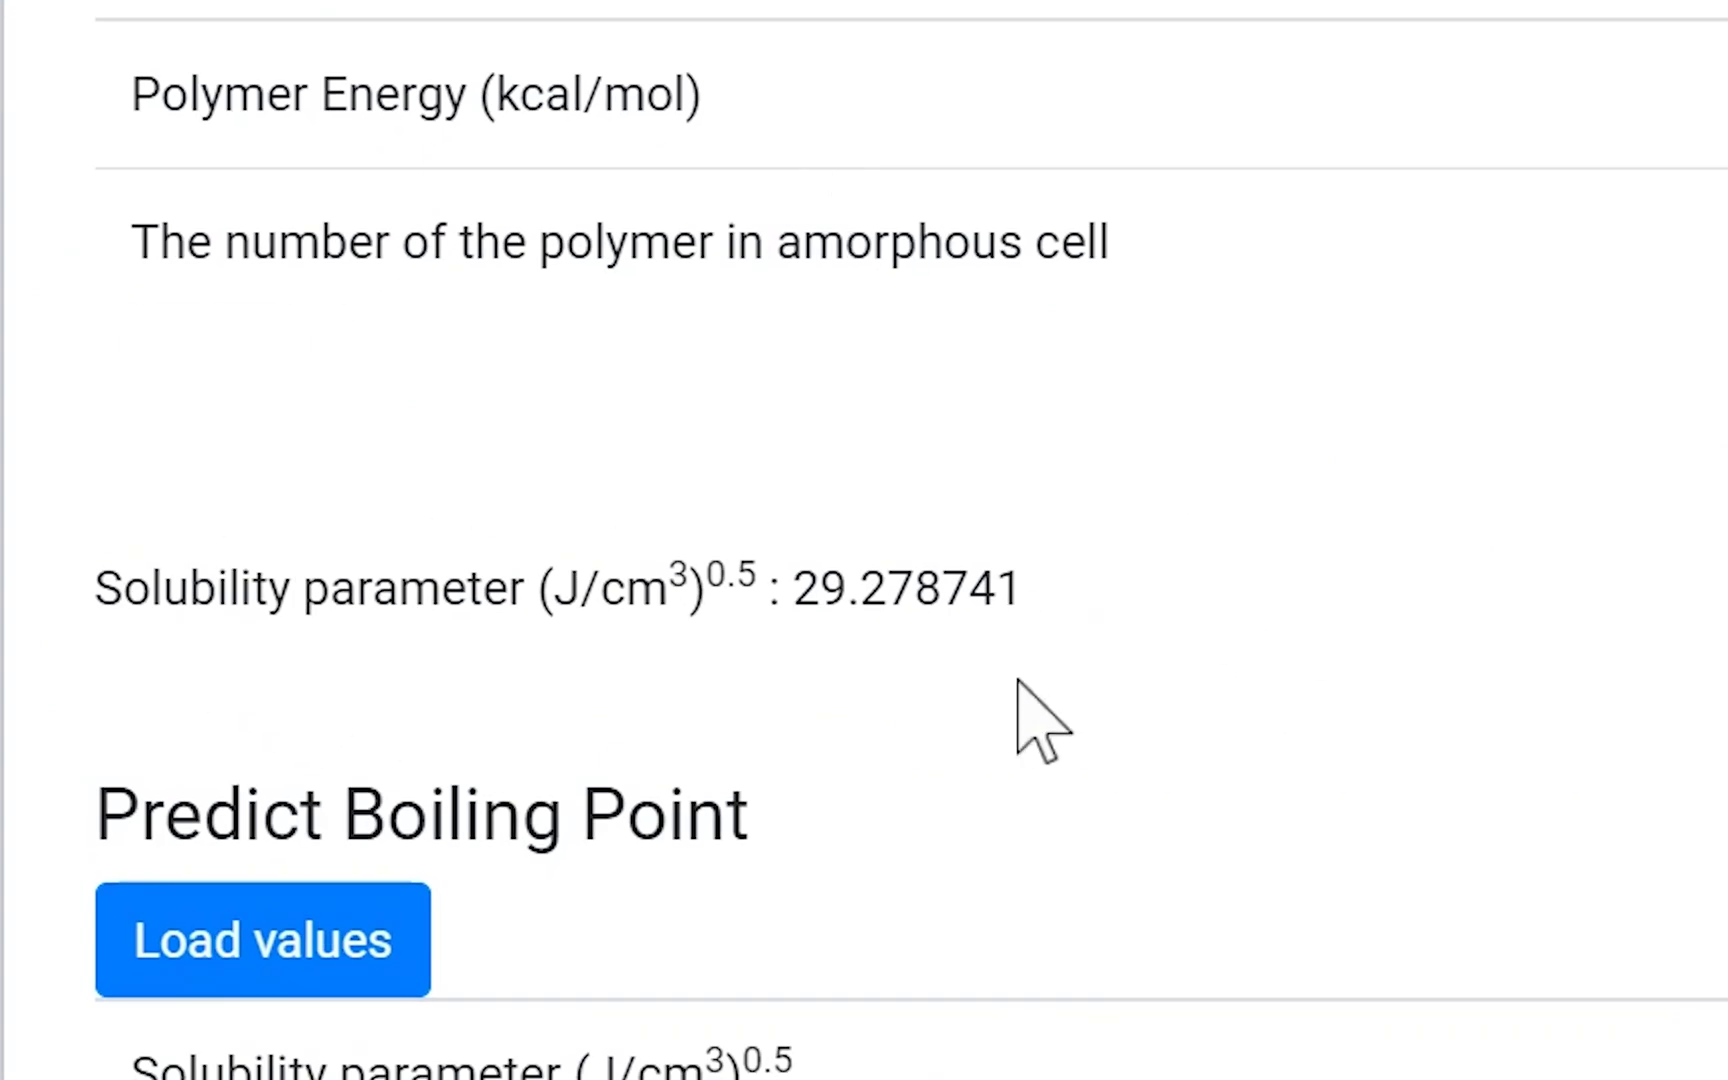
{"action": "left_click", "coordinate": [1060, 655]}
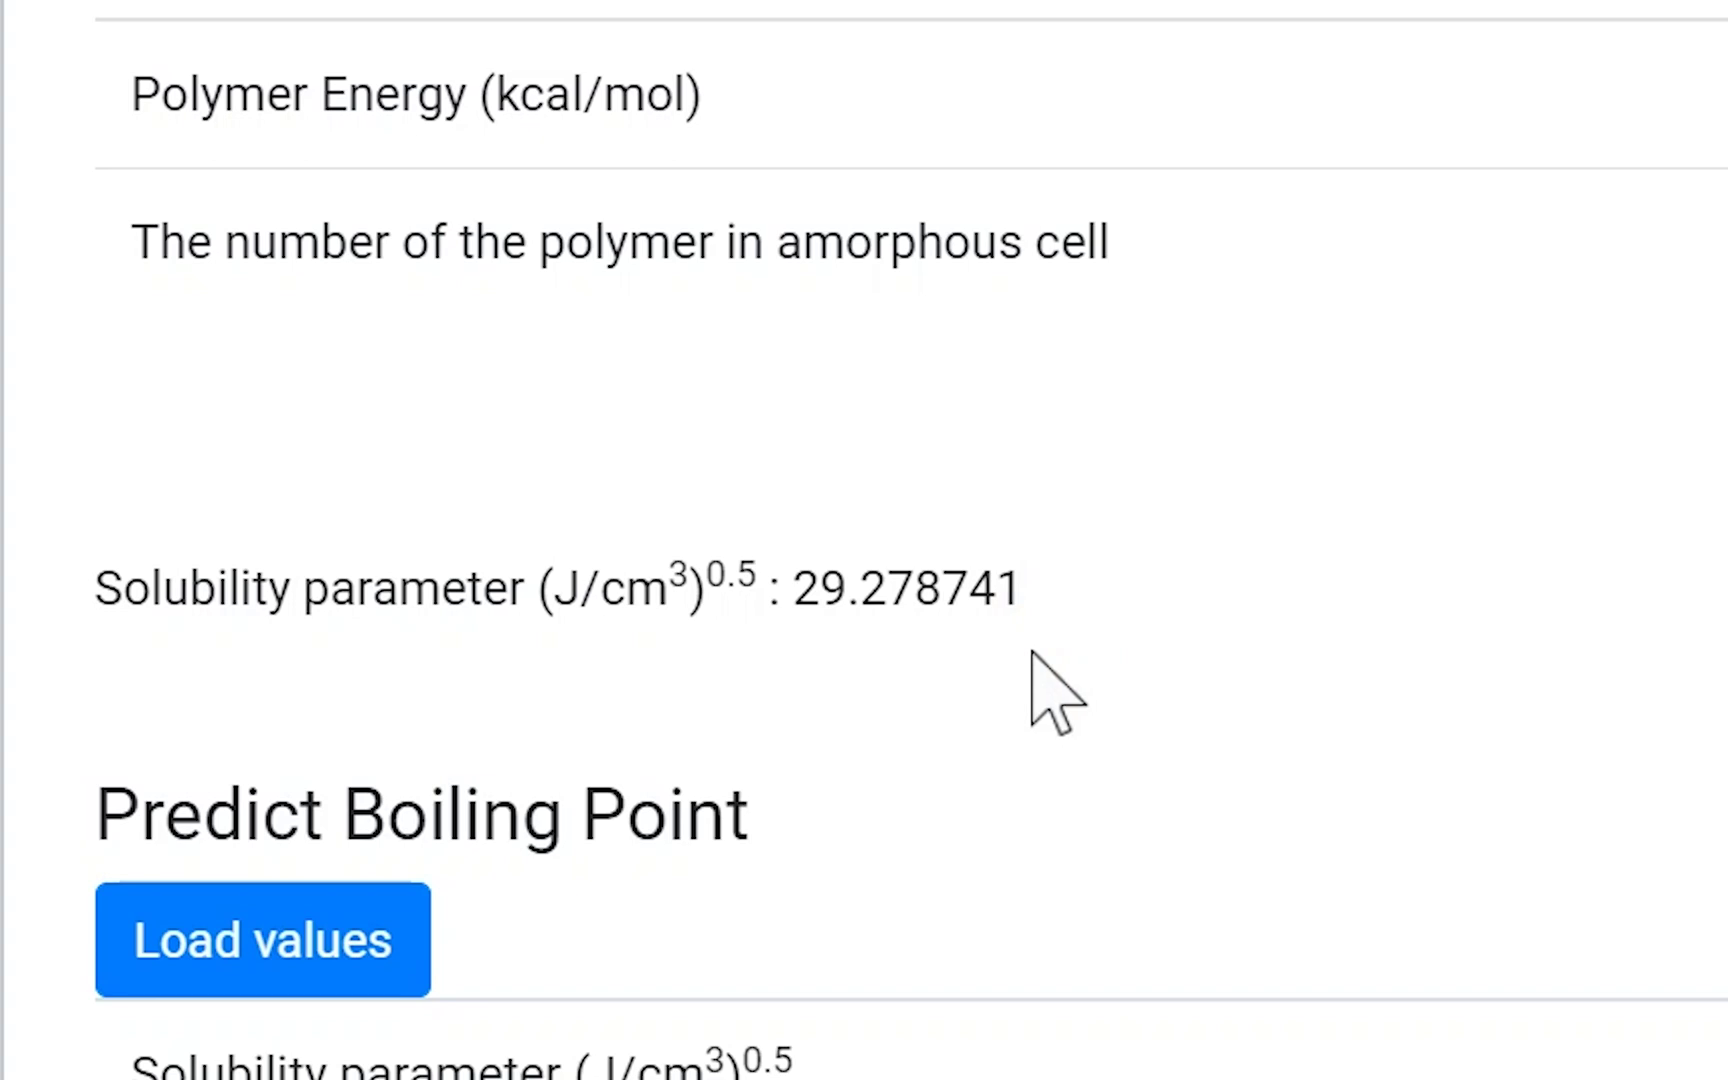
{"action": "triple_click", "coordinate": [235, 231]}
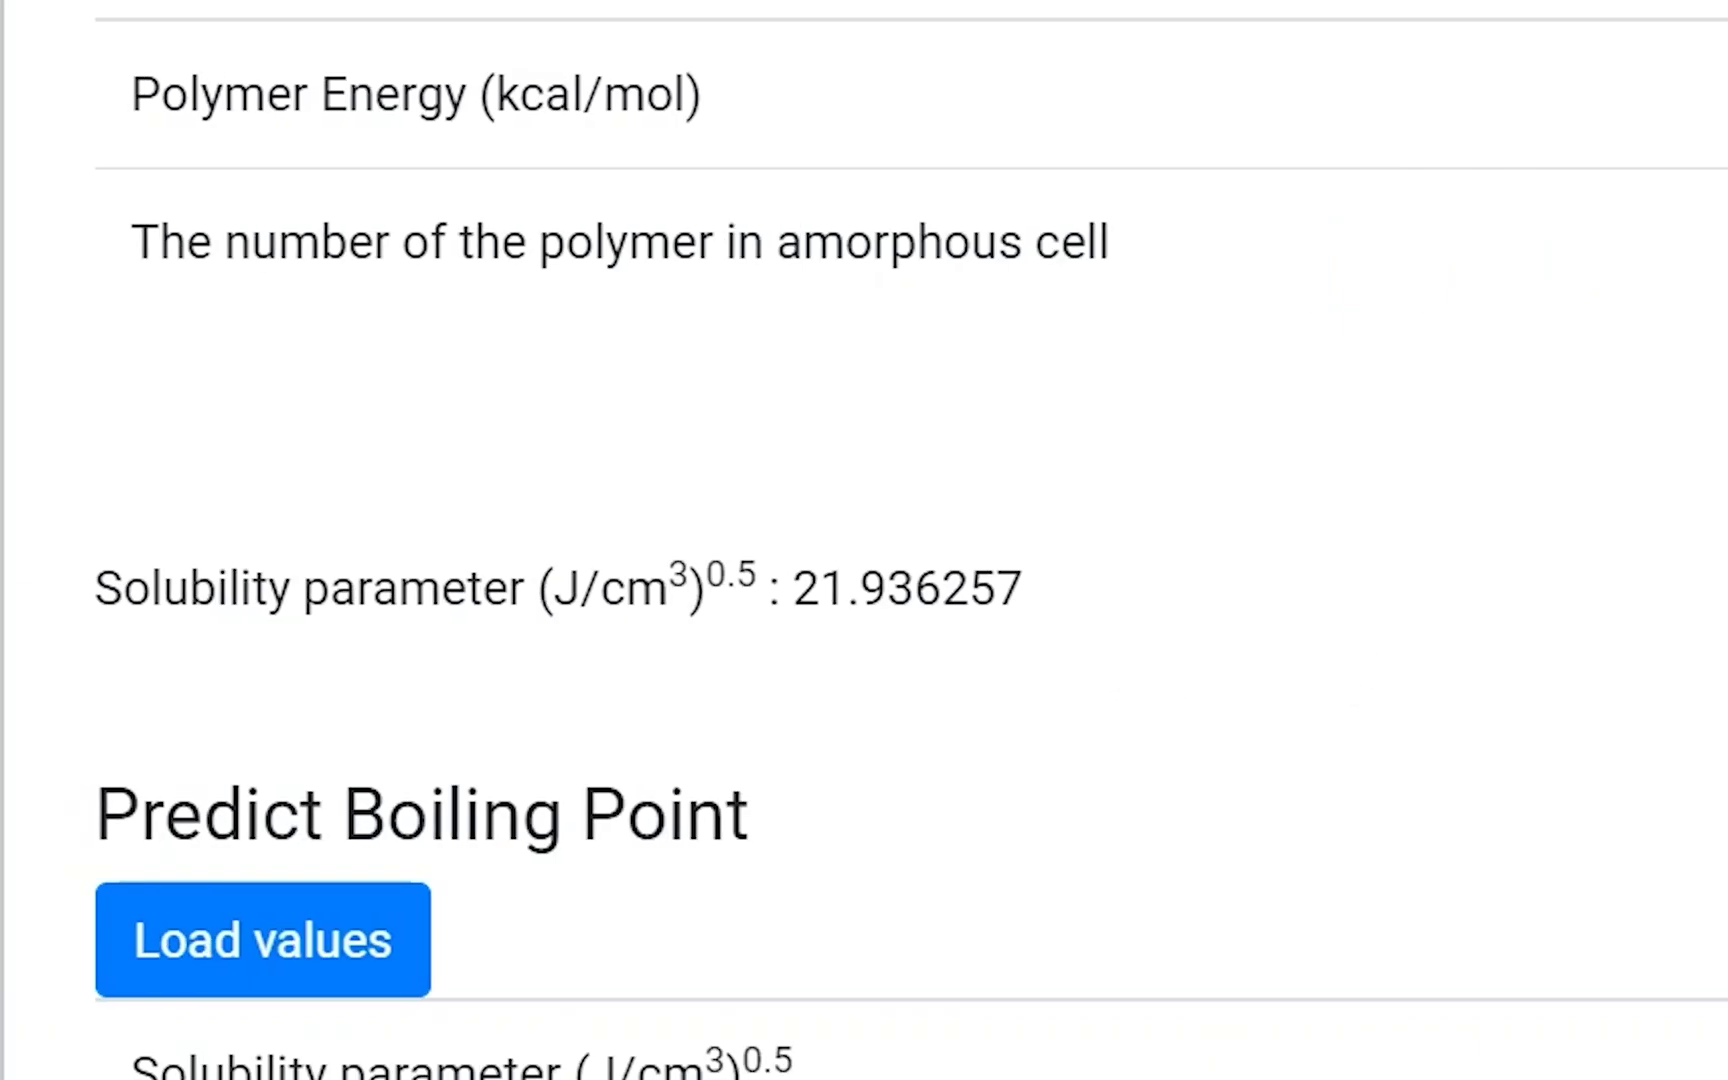
{"action": "scroll", "coordinate": [900, 540], "scroll_direction": "down", "scroll_amount": 5}
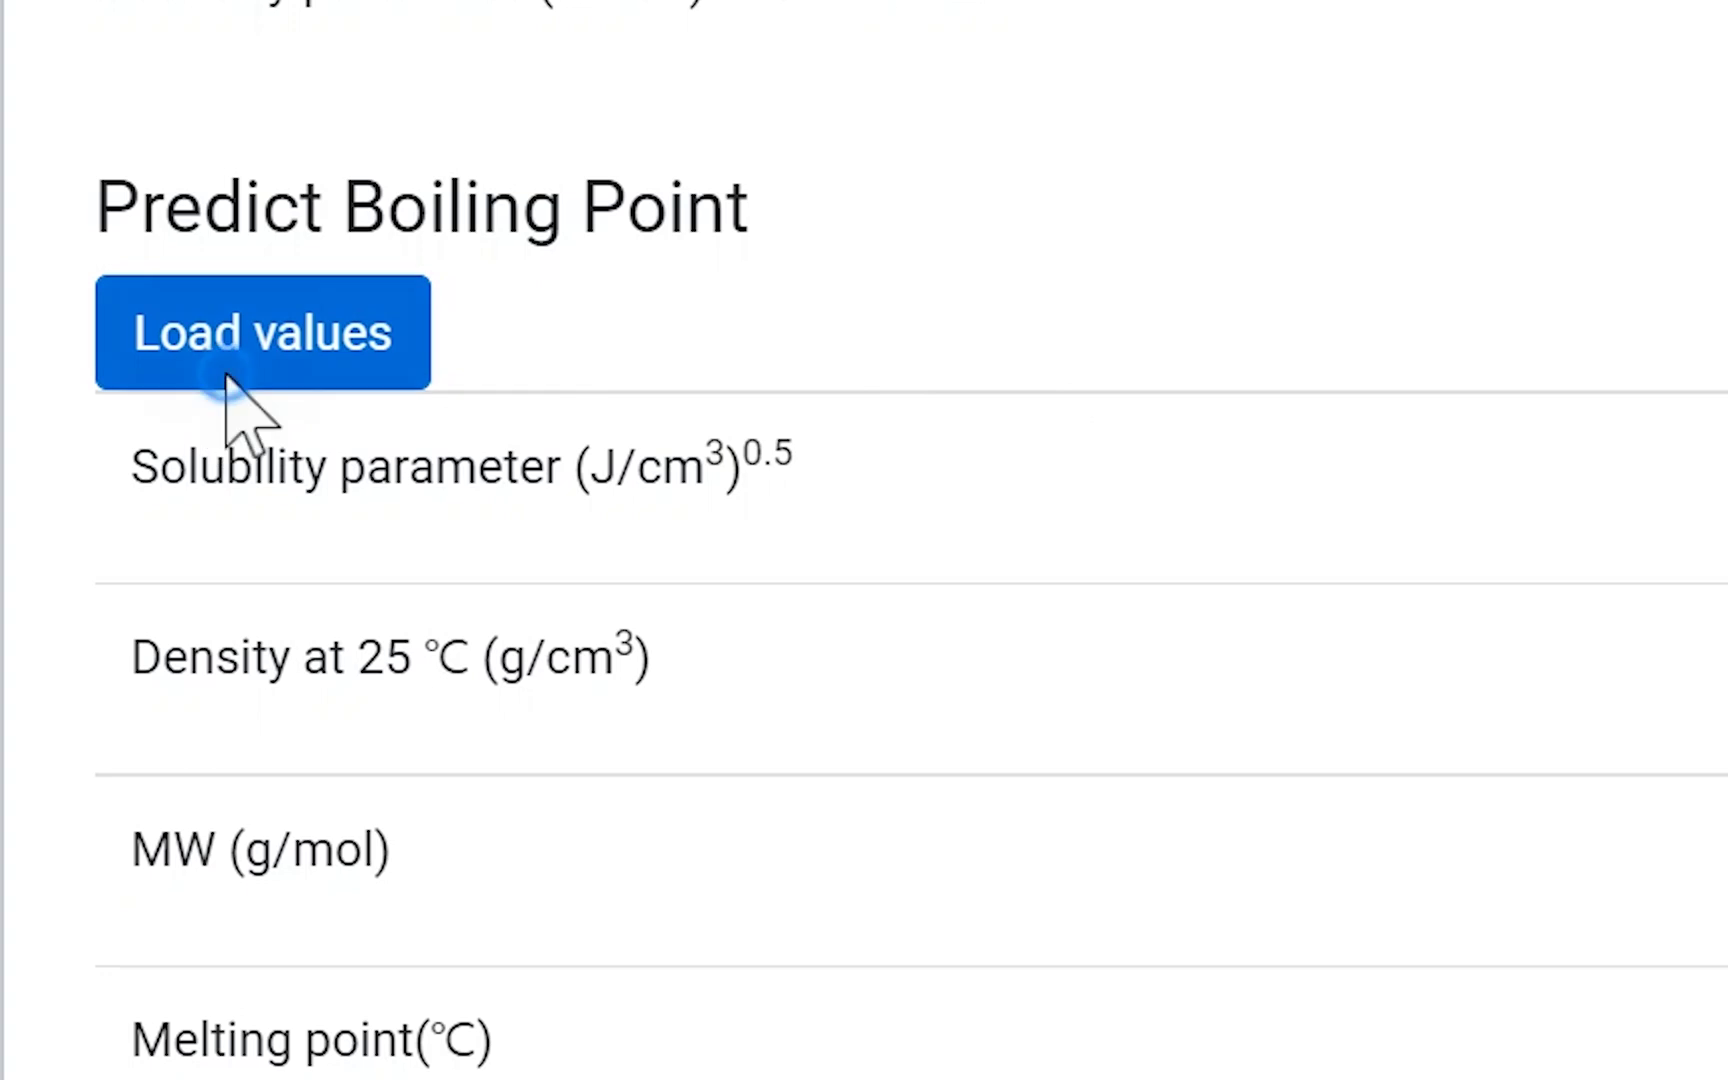
- Load computed values, enter melting point 227 °C and vapor pressure 1520 Torr, then predict
{"action": "left_click", "coordinate": [225, 372]}
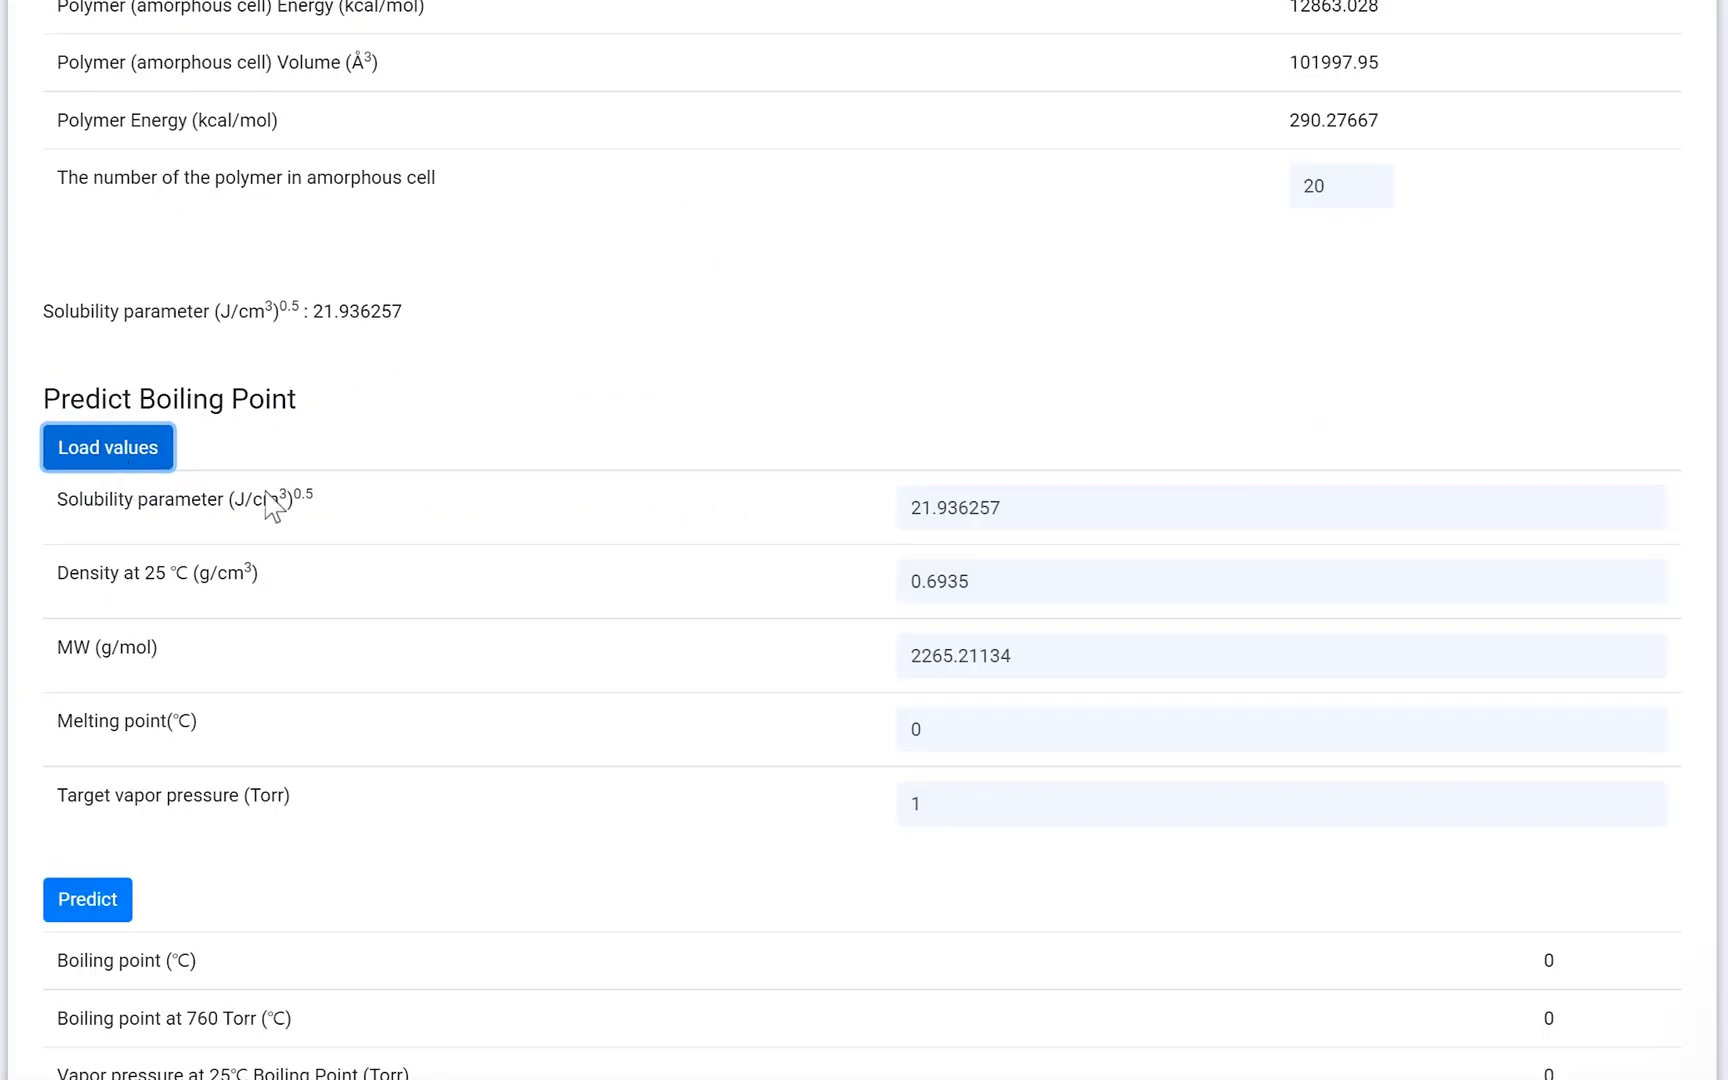
{"action": "double_click", "coordinate": [957, 729]}
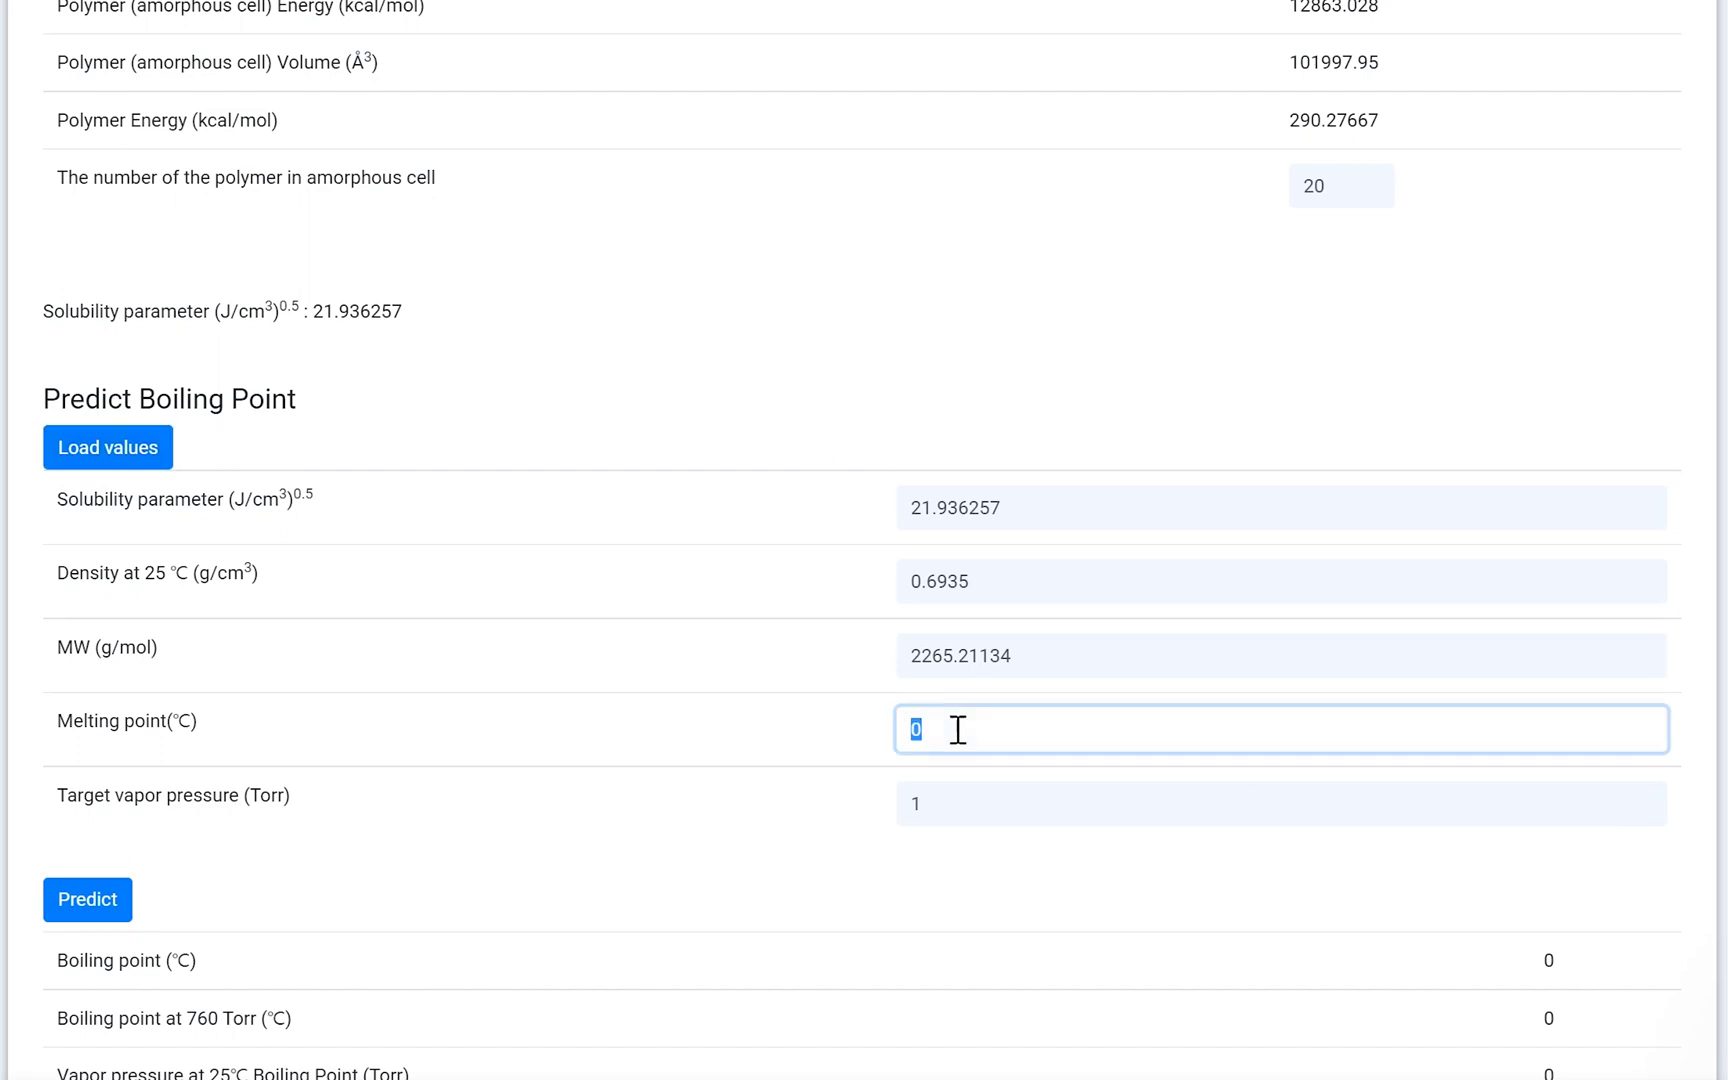
{"action": "type", "text": "227"}
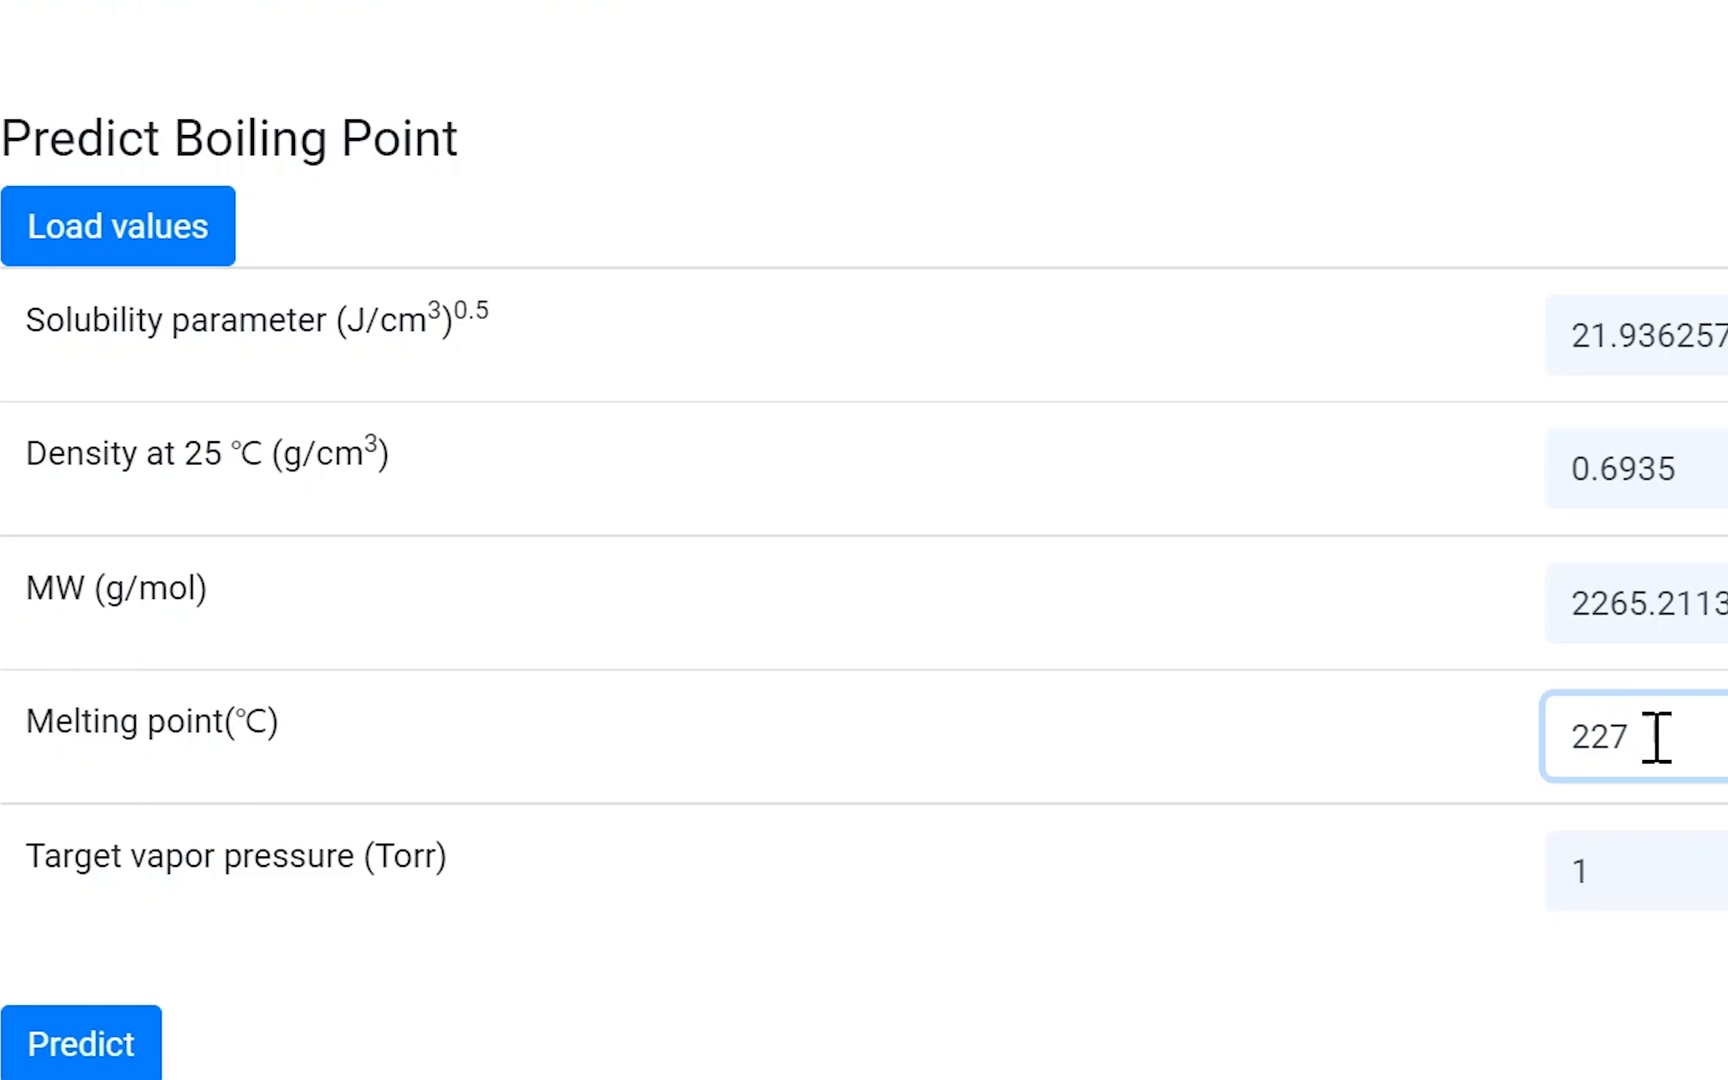
{"action": "left_click", "coordinate": [1707, 880]}
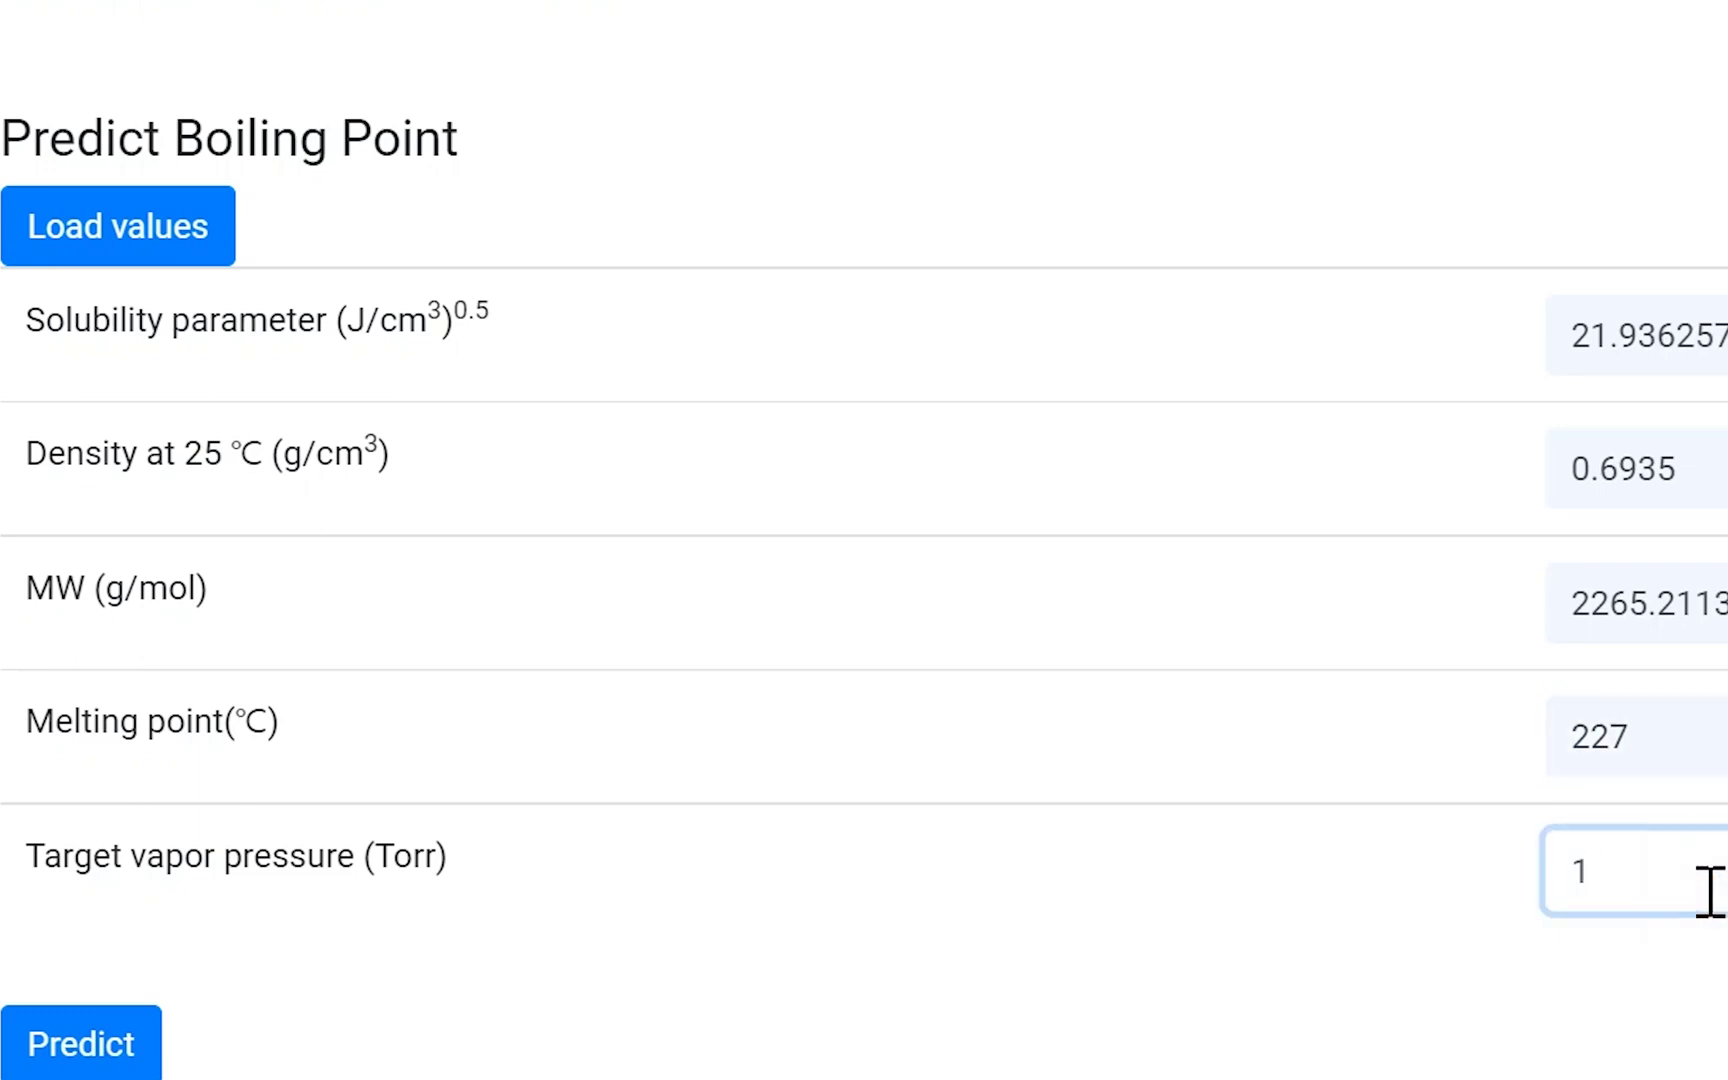
{"action": "type", "text": "520"}
{"action": "scroll", "coordinate": [703, 872], "scroll_direction": "down", "scroll_amount": 5}
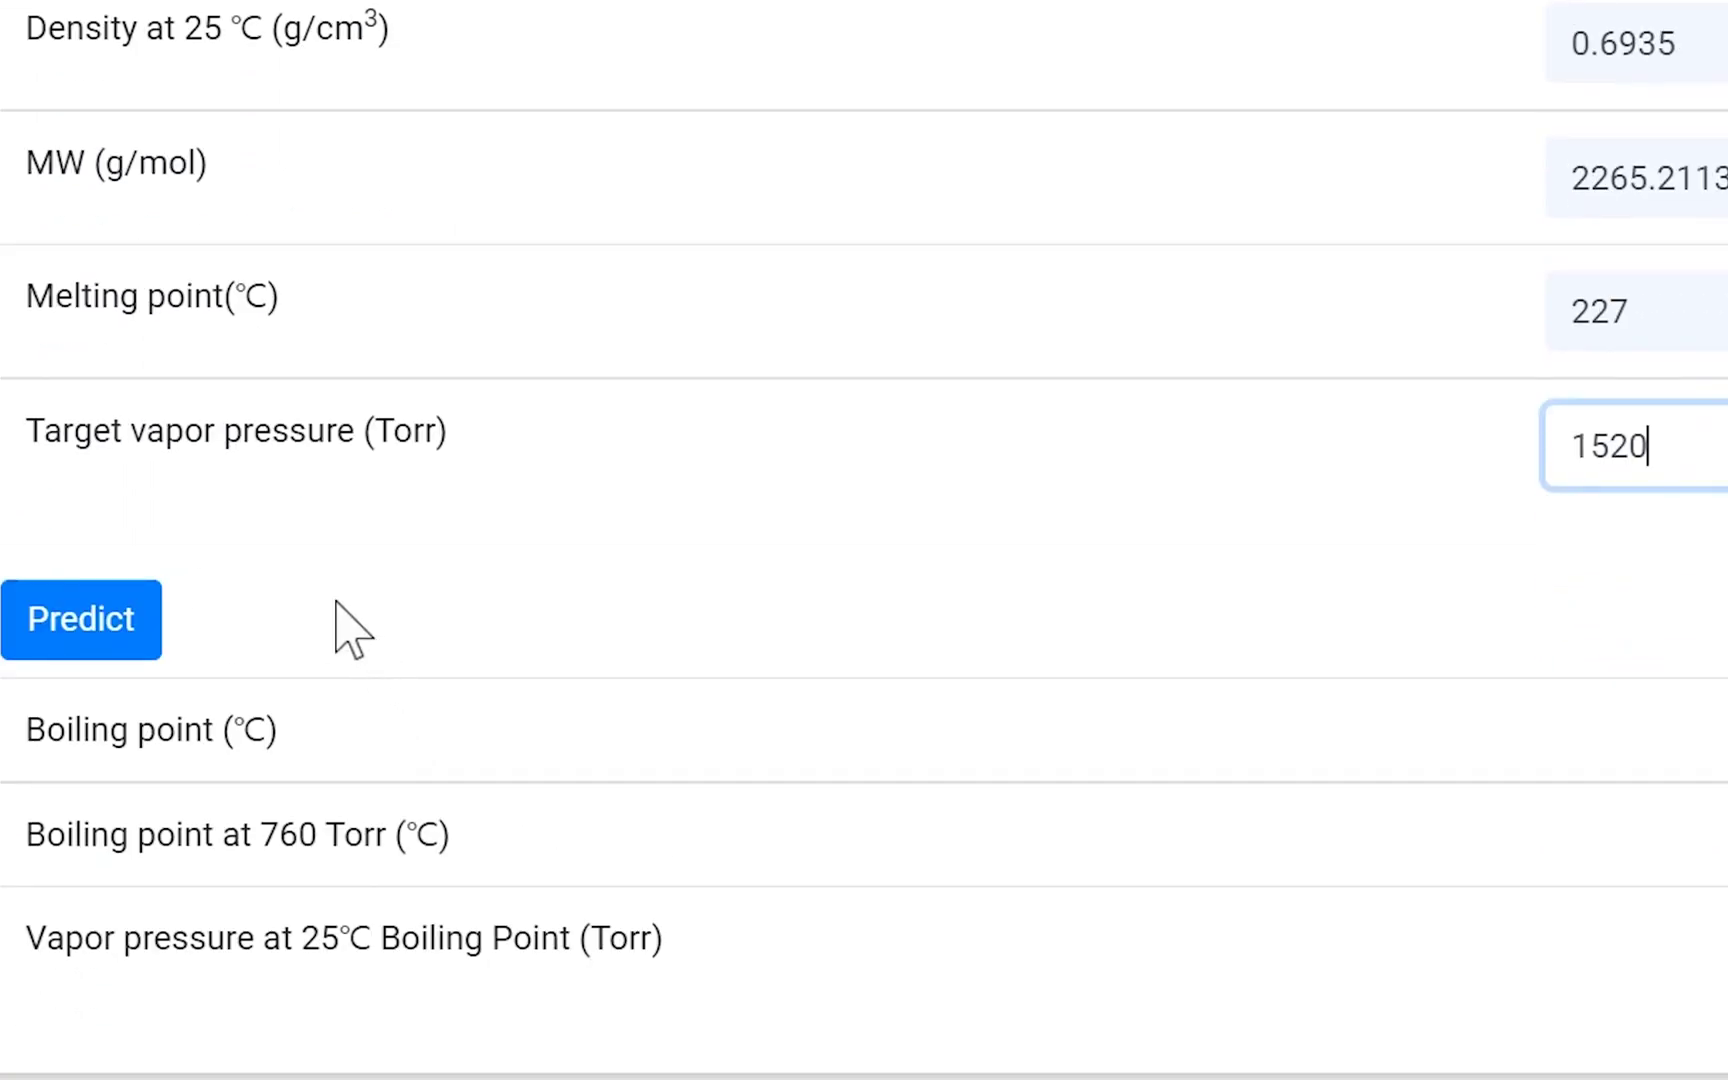
{"action": "left_click", "coordinate": [135, 660]}
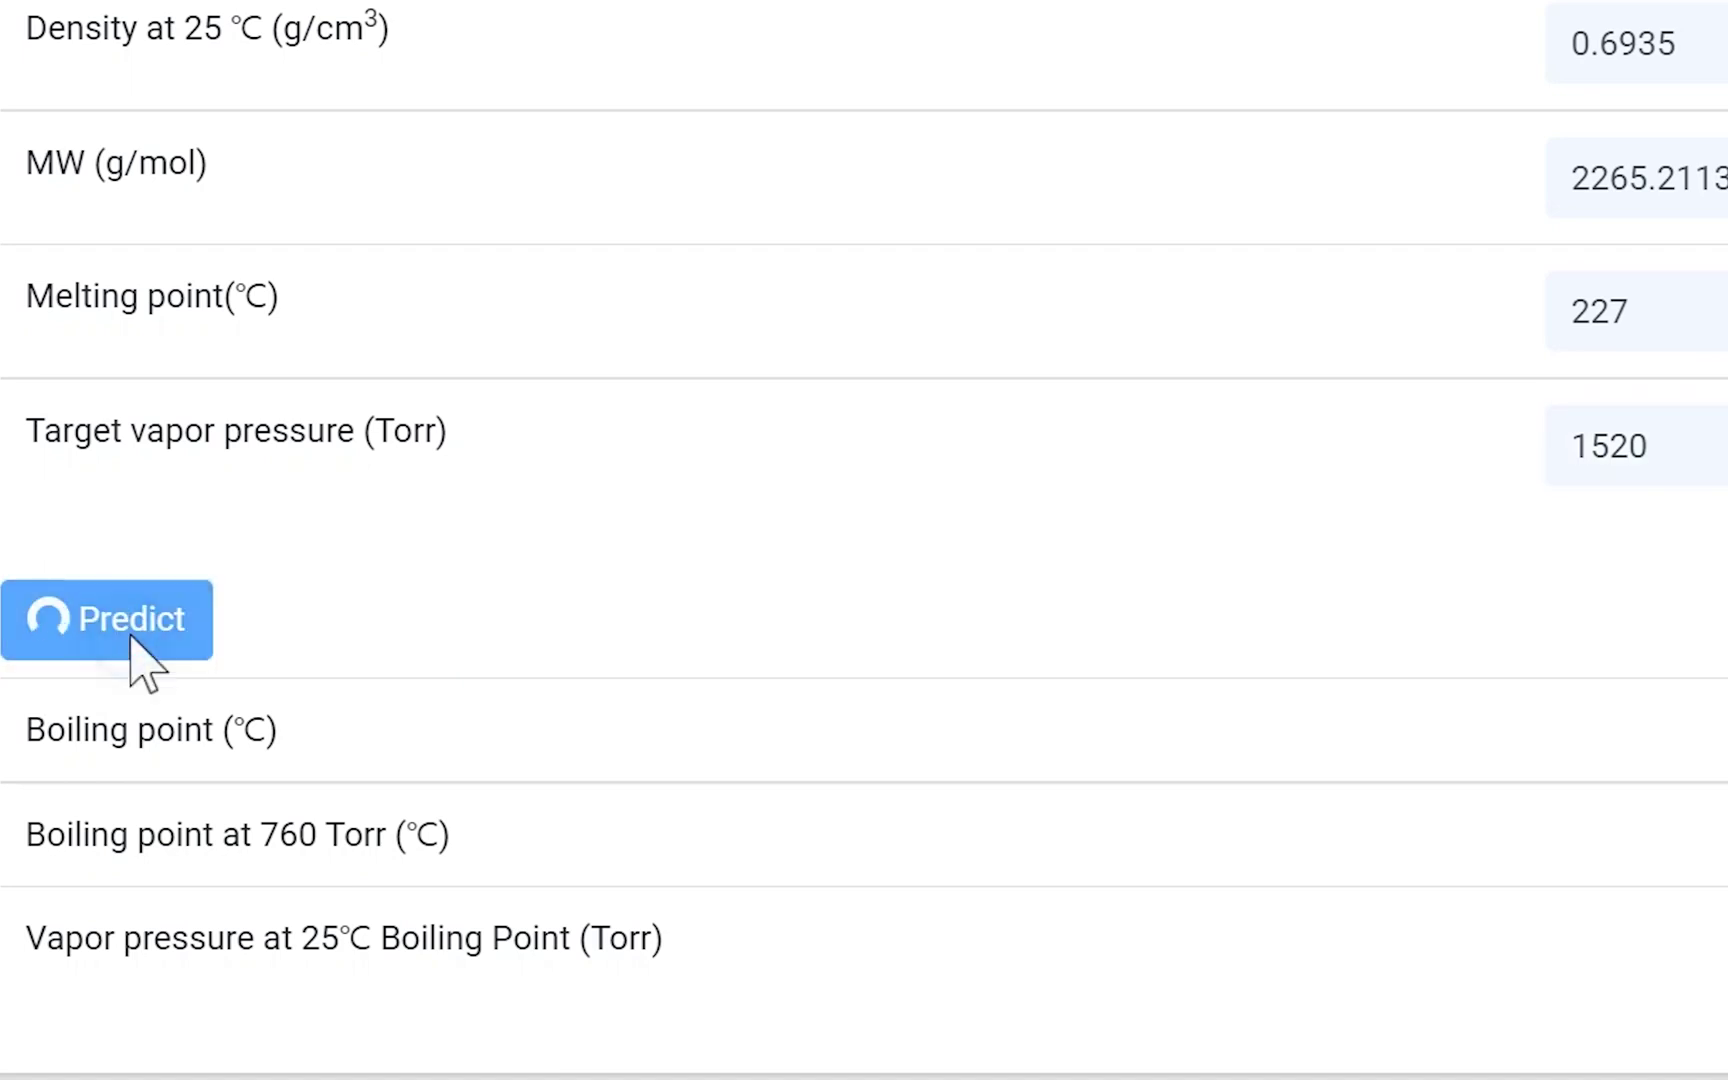